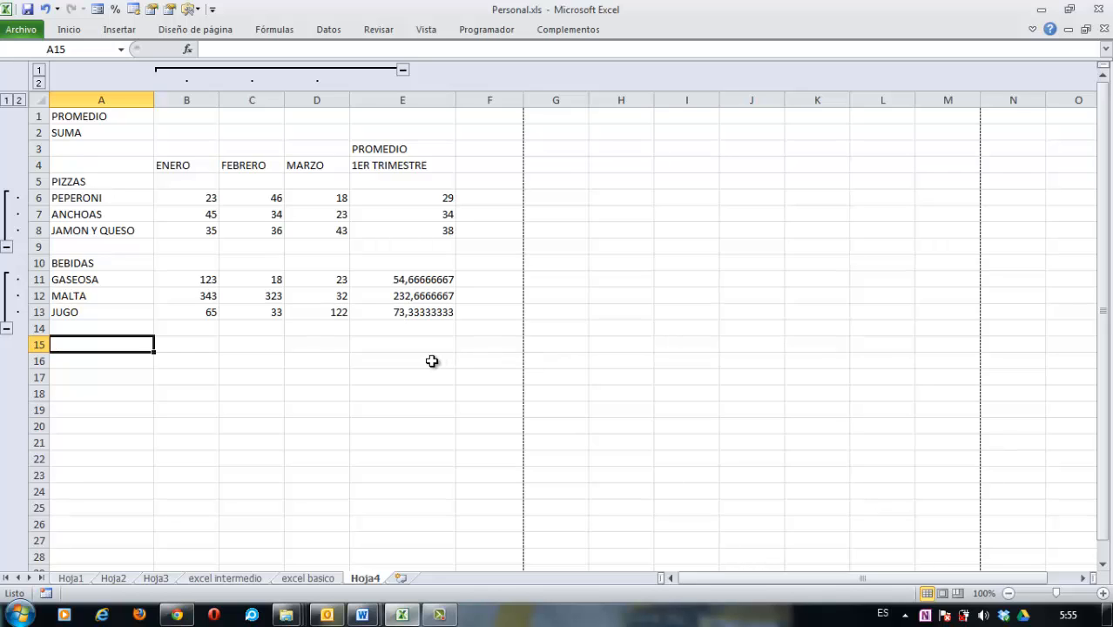
- Examine the pizza and beverage categories and their monthly values on Hoja4, dismissing the Windows colour scheme prompt without changing it
{"action": "left_click", "coordinate": [329, 364]}
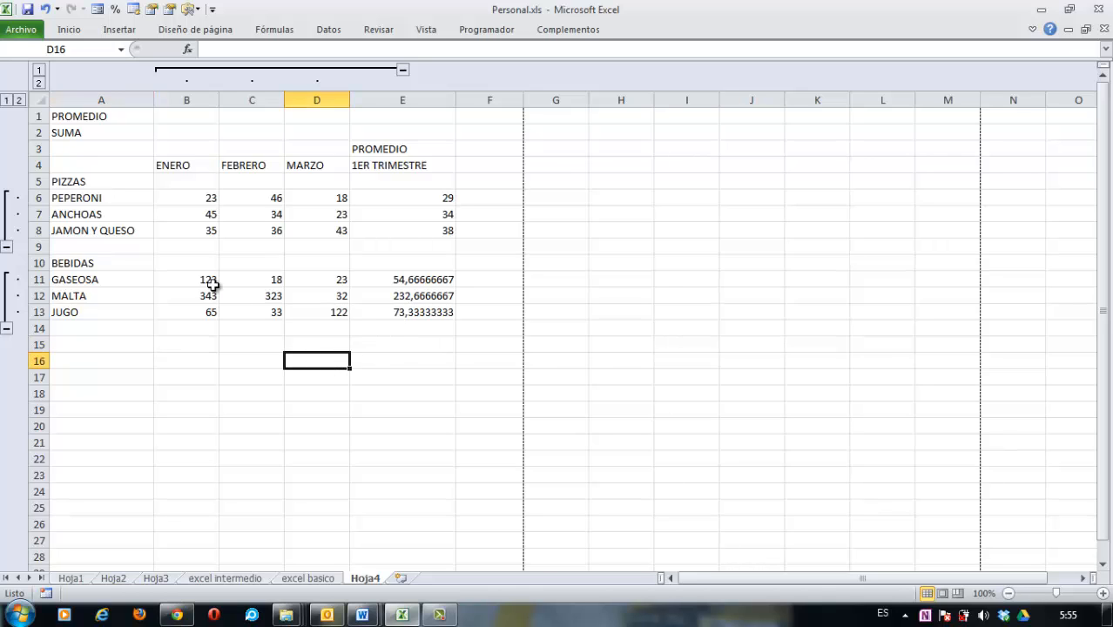
{"action": "left_click", "coordinate": [82, 184]}
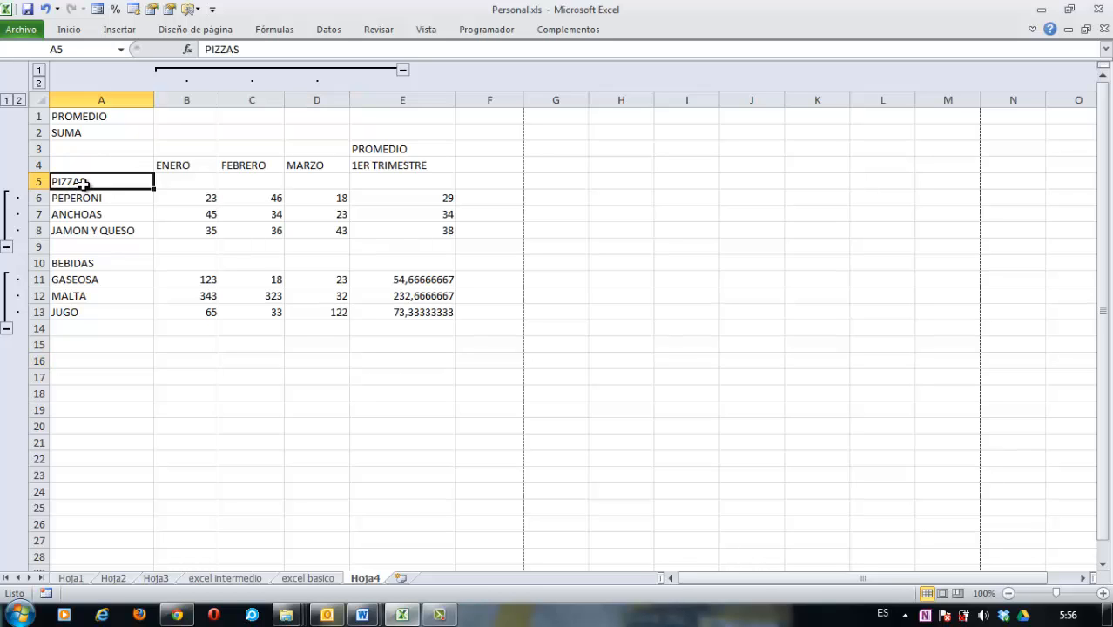
{"action": "left_click", "coordinate": [70, 264]}
{"action": "left_click", "coordinate": [83, 185]}
{"action": "left_click", "coordinate": [177, 197]}
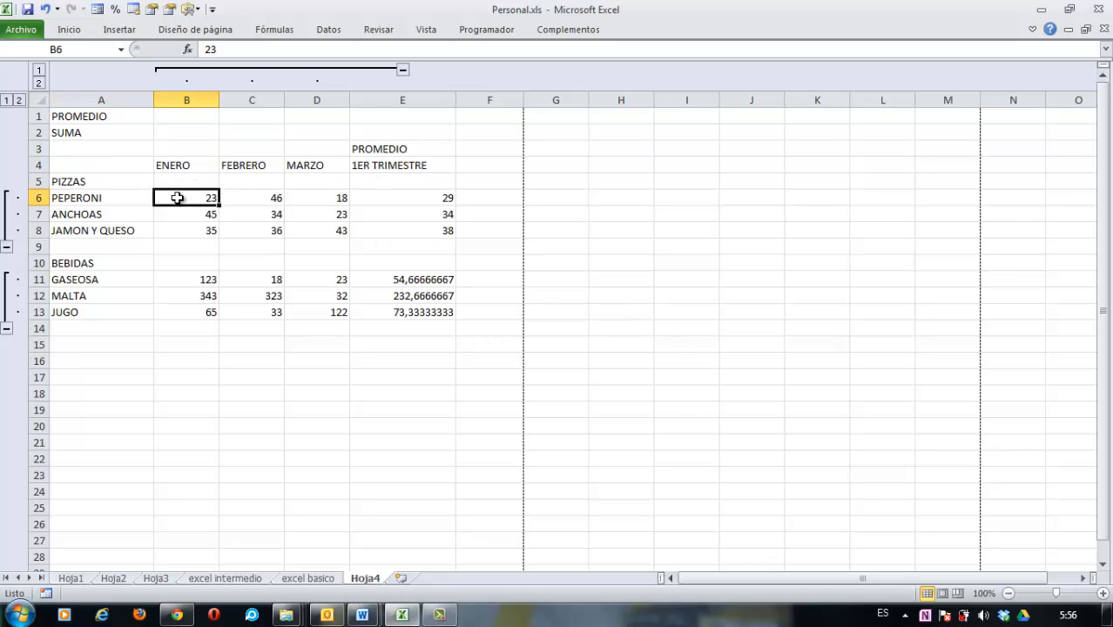
{"action": "left_click", "coordinate": [269, 200]}
{"action": "left_click", "coordinate": [307, 198]}
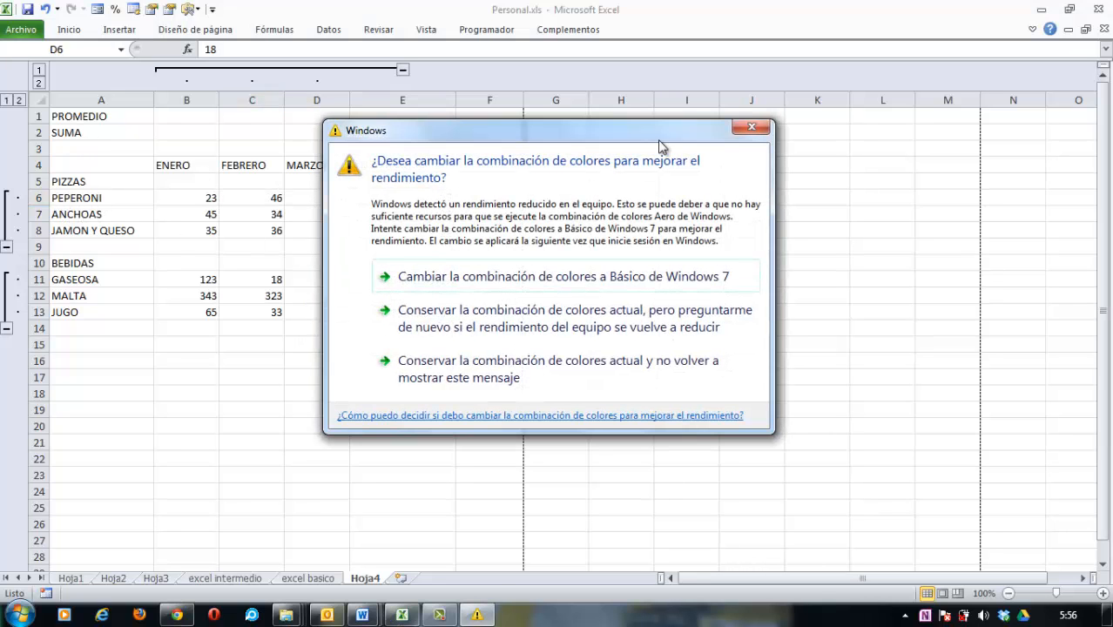
{"action": "left_click", "coordinate": [752, 127]}
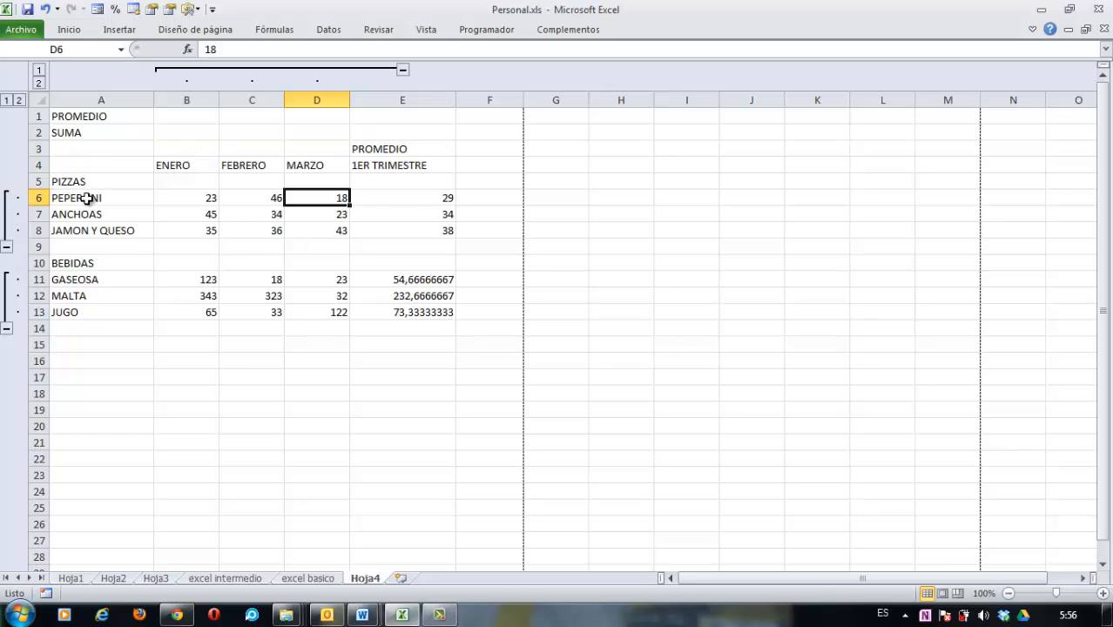
{"action": "left_click", "coordinate": [181, 198]}
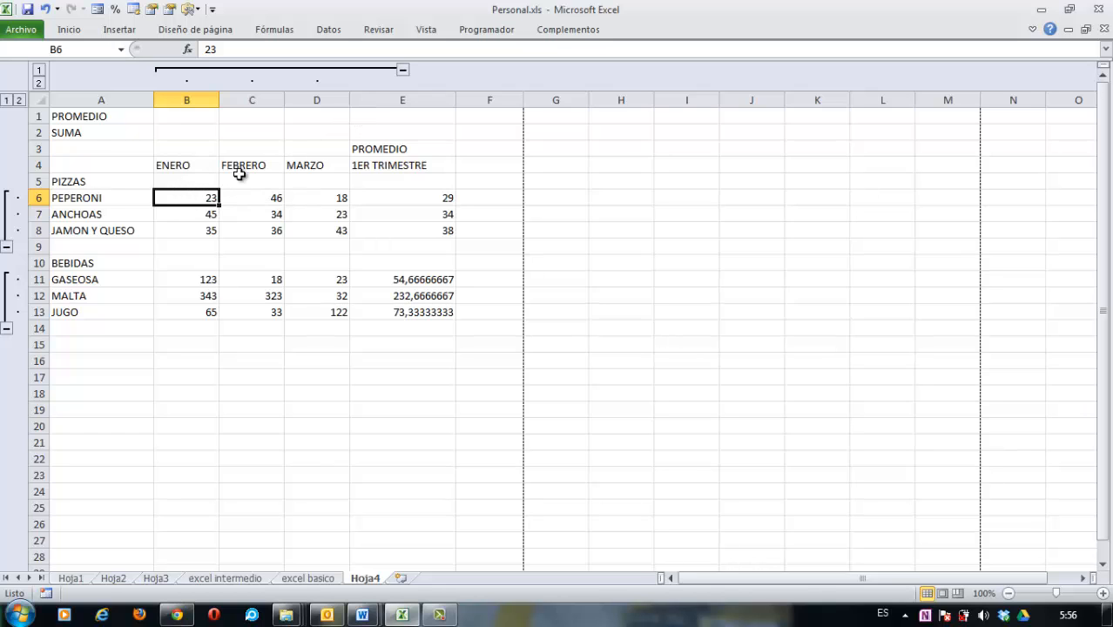
{"action": "left_click", "coordinate": [195, 281]}
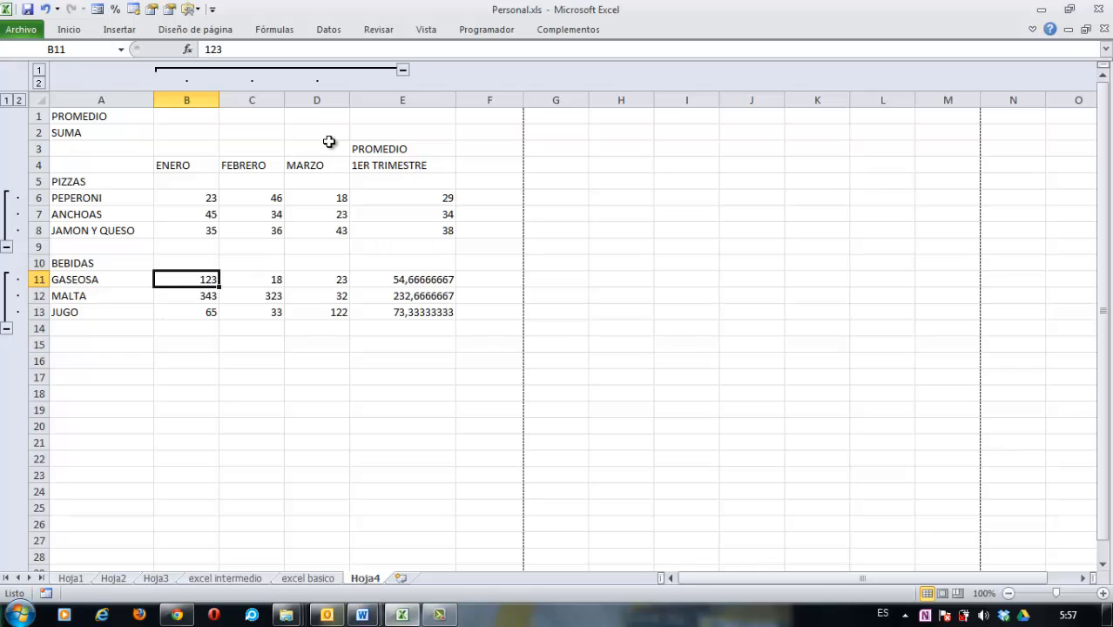
- Collapse the grouped ENERO to MARZO columns, expand them once, and leave only the quarterly summary column showing
{"action": "left_click", "coordinate": [405, 69]}
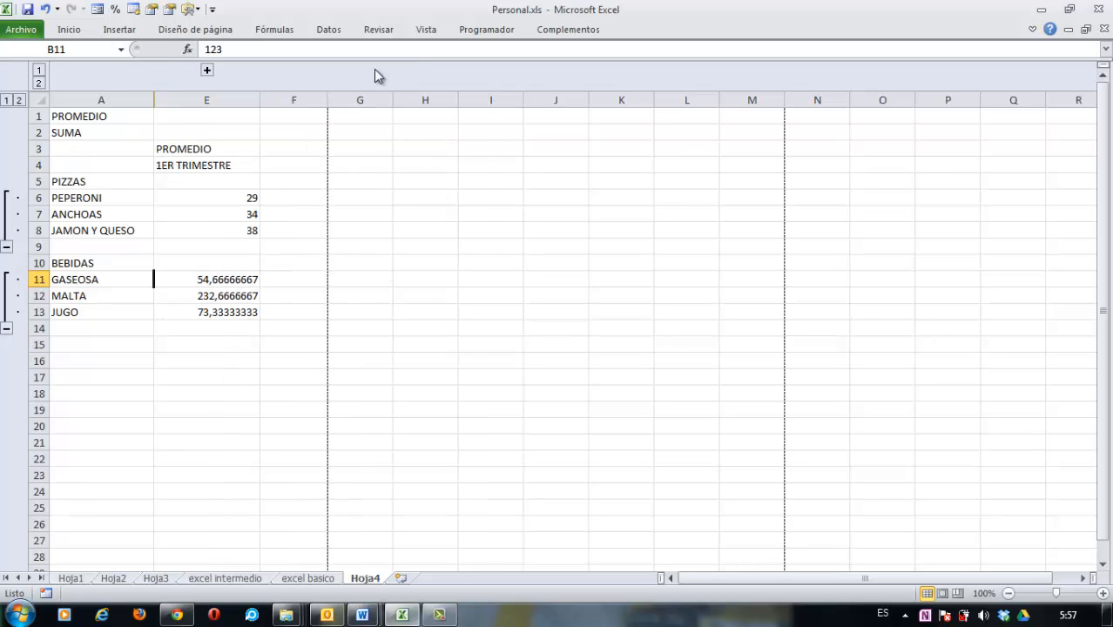
{"action": "left_click", "coordinate": [207, 69]}
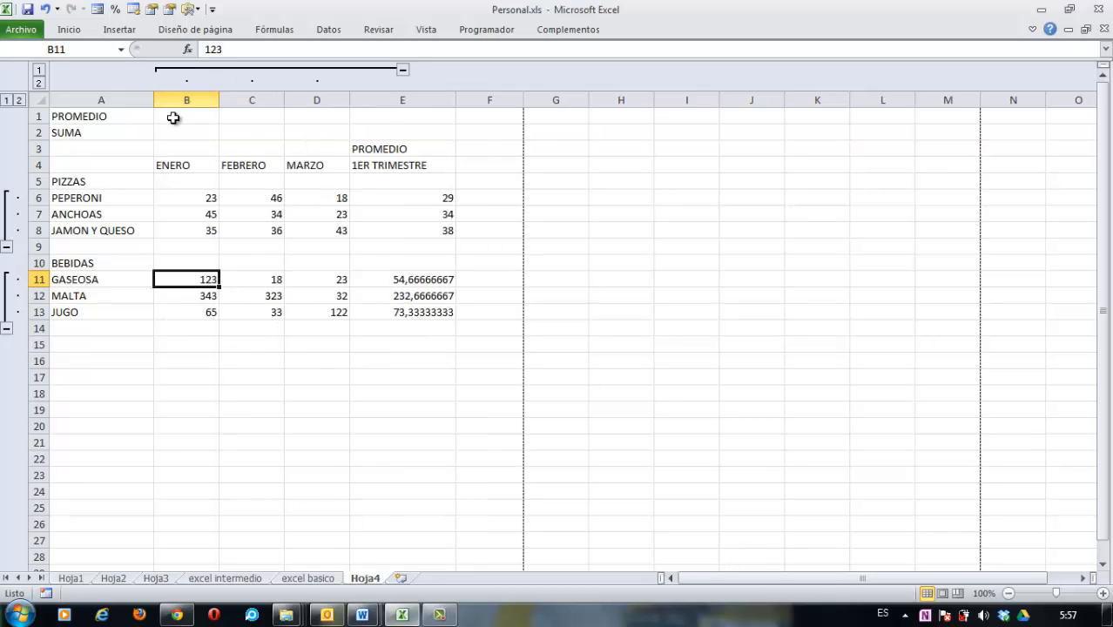
{"action": "left_click", "coordinate": [405, 69]}
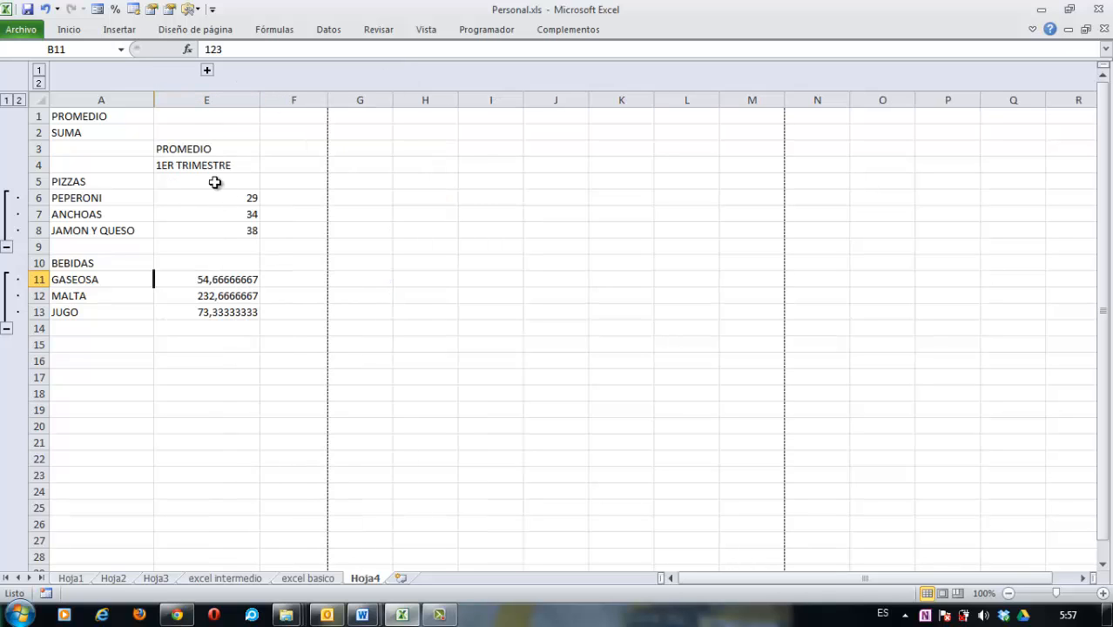
- Examine the 1ER TRIMESTRE formulas for PEPERONI, ANCHOAS and JAMON Y QUESO in cells E6 to E8
{"action": "left_click", "coordinate": [248, 192]}
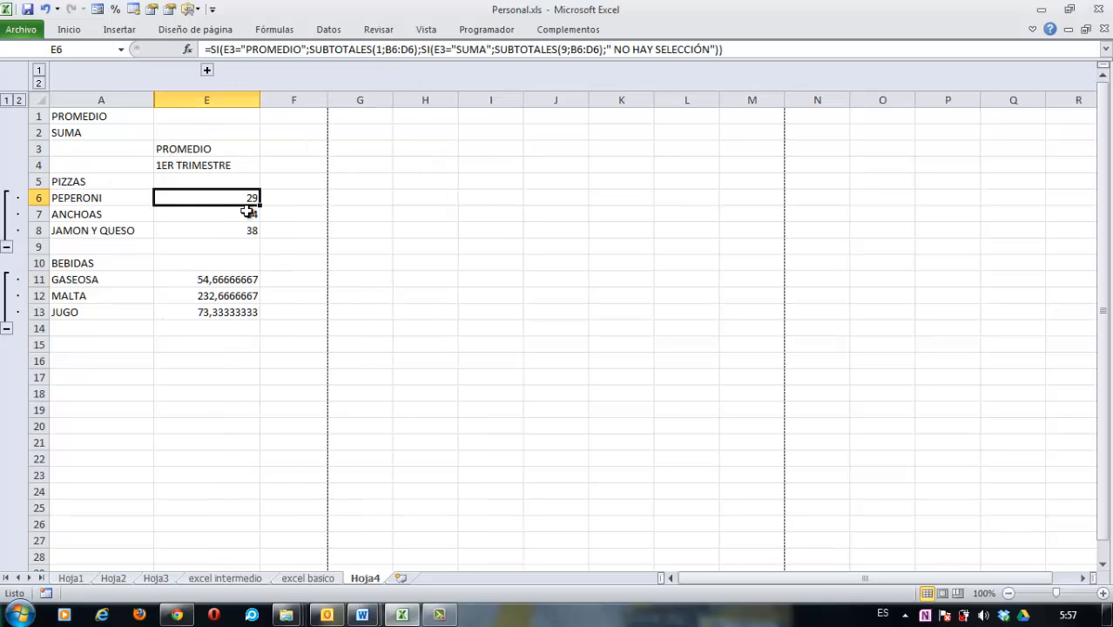
{"action": "left_click", "coordinate": [247, 213]}
{"action": "left_click", "coordinate": [246, 231]}
{"action": "left_click", "coordinate": [243, 199]}
{"action": "left_click", "coordinate": [241, 213]}
{"action": "left_click", "coordinate": [239, 230]}
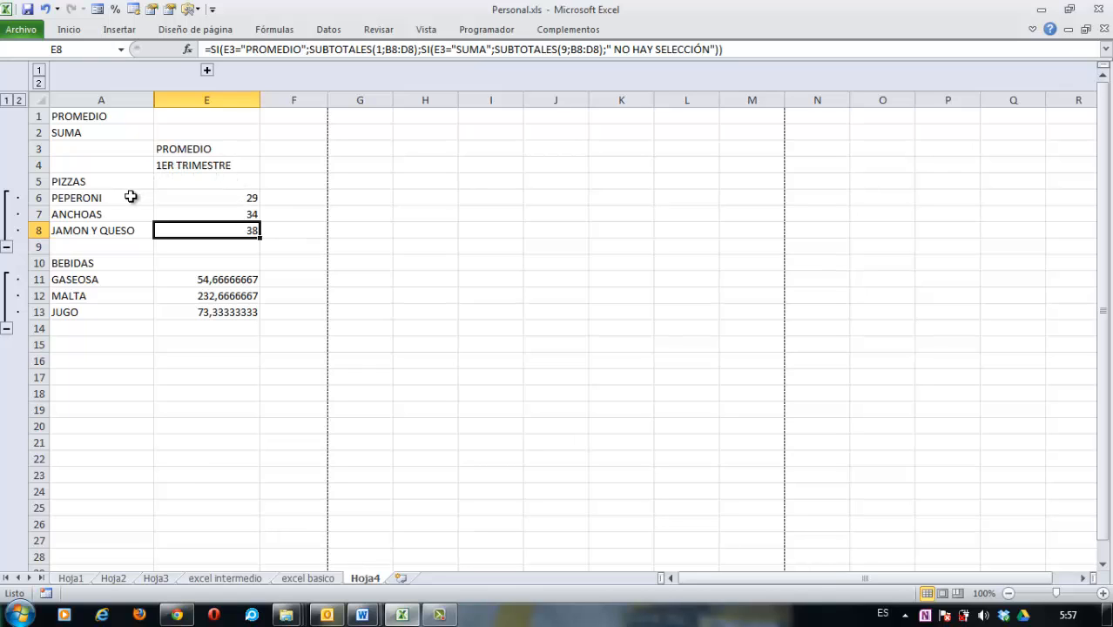
- Switch the calculation selector in cell E3 above 1ER TRIMESTRE to SUMA
{"action": "left_click", "coordinate": [240, 148]}
{"action": "left_click", "coordinate": [267, 149]}
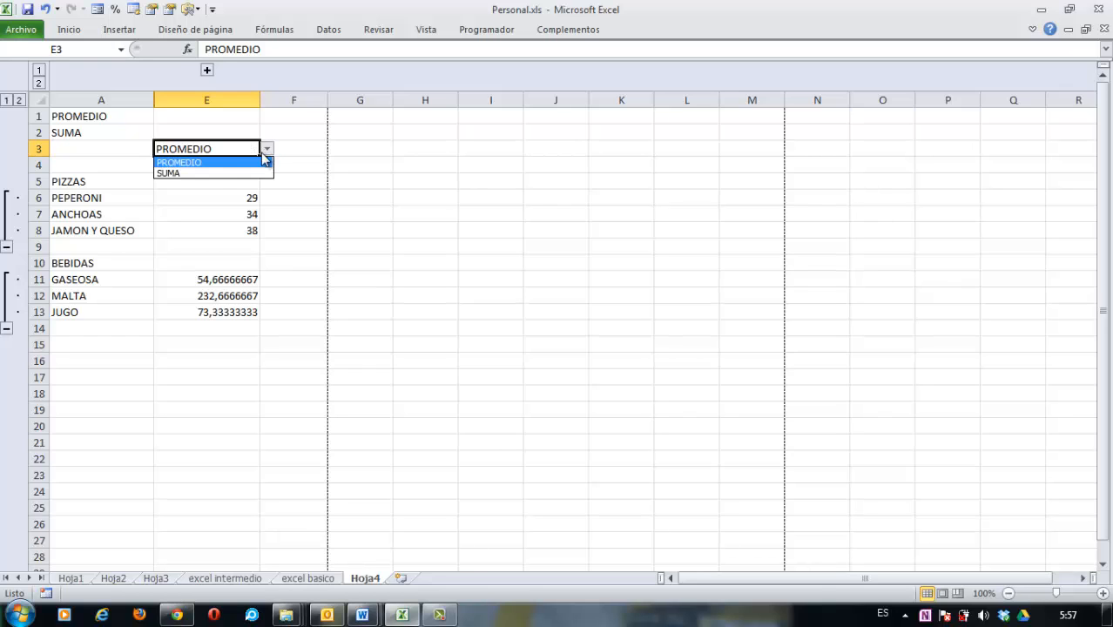
{"action": "left_click", "coordinate": [216, 173]}
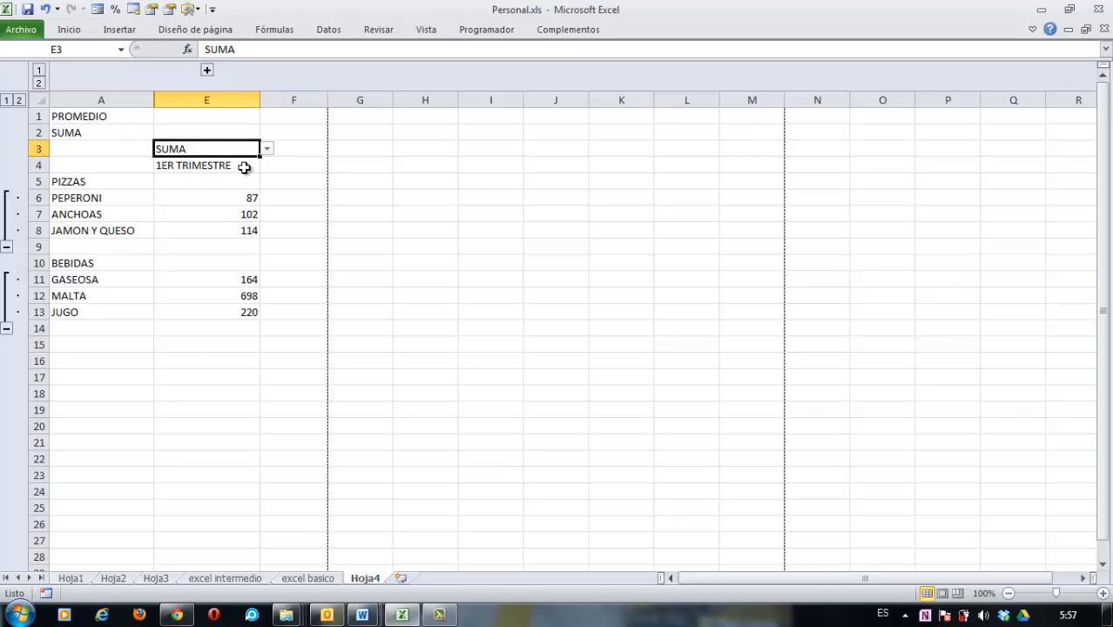
- Expand the grouped month columns, dismiss the Windows colour scheme prompt, and toggle the group until the months show again
{"action": "left_click", "coordinate": [207, 70]}
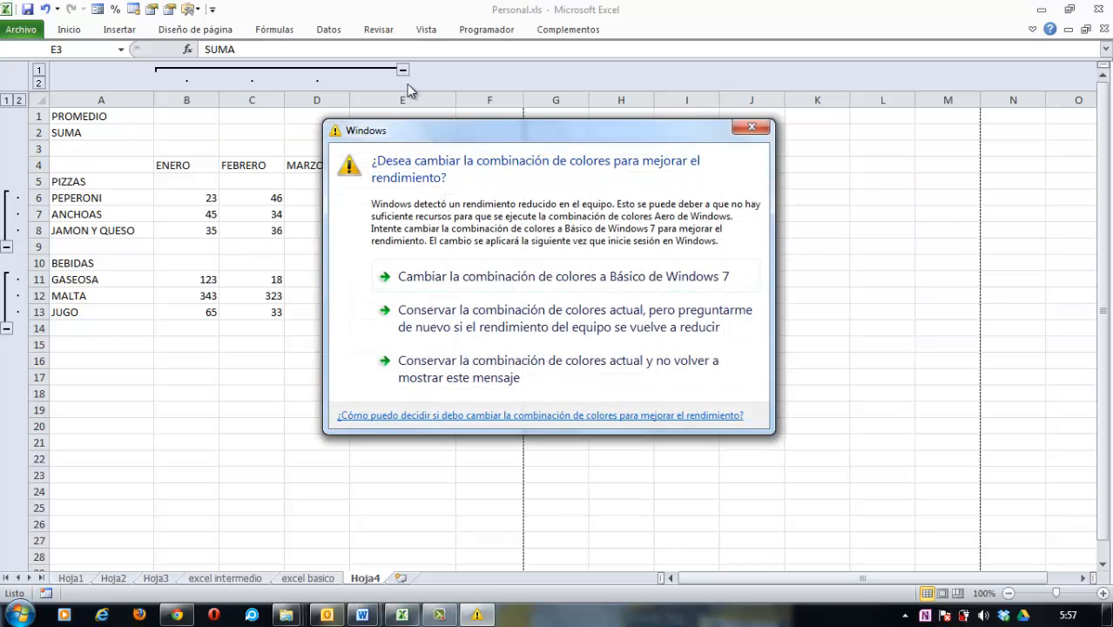
{"action": "left_click", "coordinate": [746, 125]}
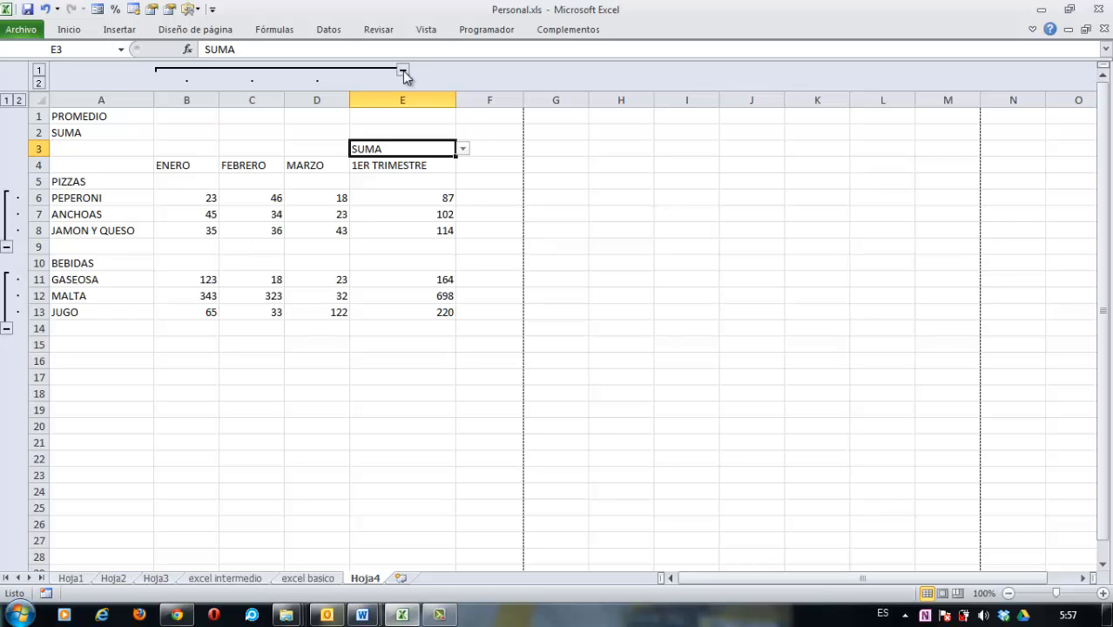
{"action": "left_click", "coordinate": [403, 70]}
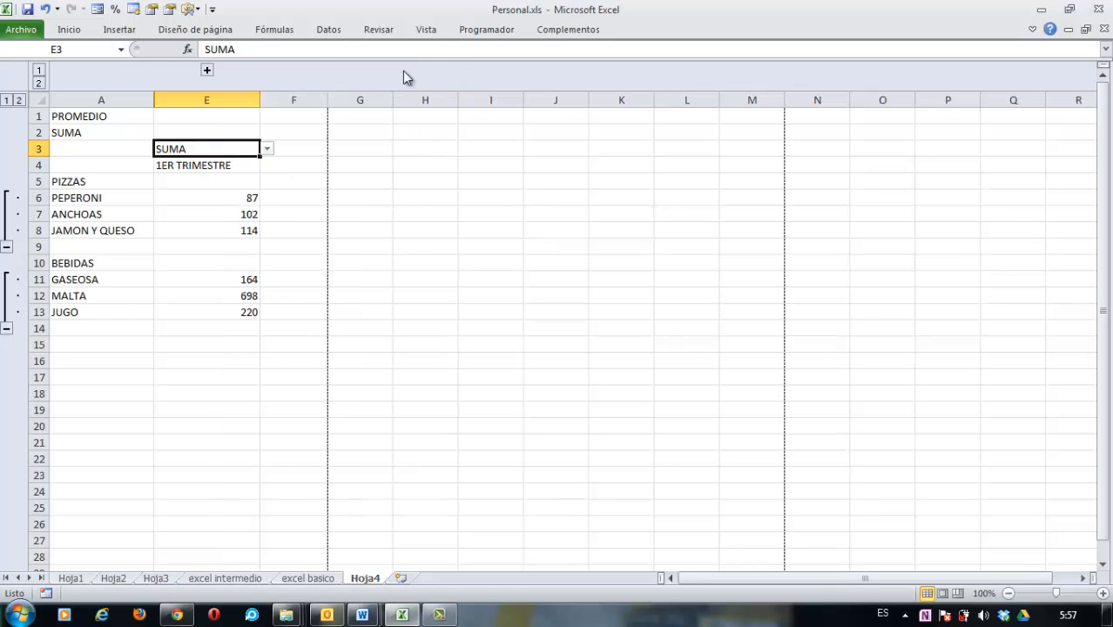
{"action": "left_click", "coordinate": [207, 71]}
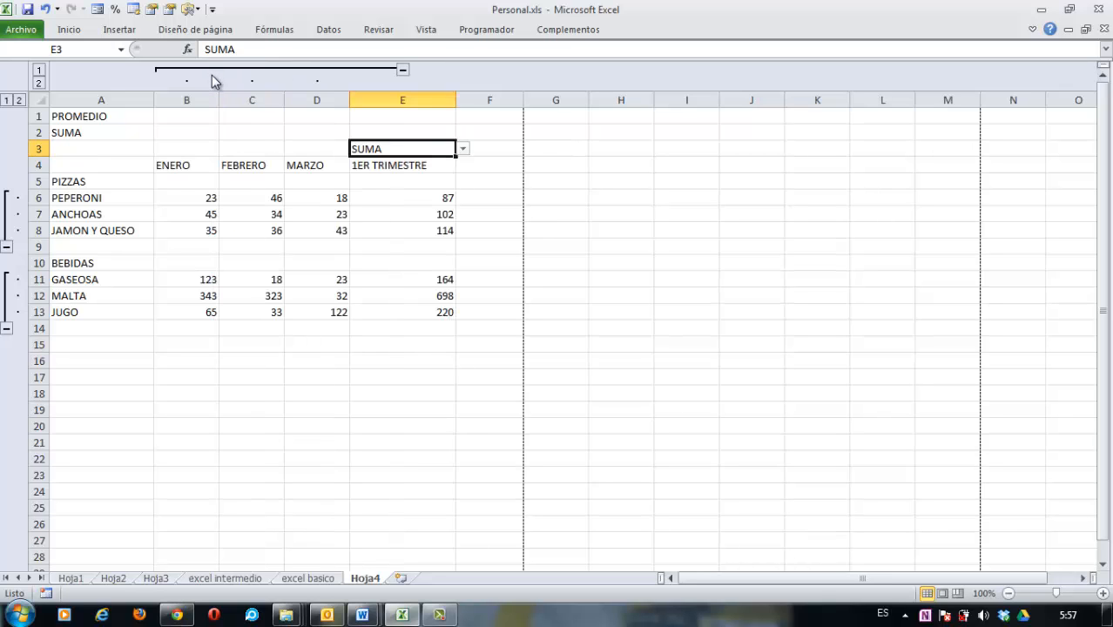
- Collapse the detail rows of the PIZZAS and BEBIDAS groups and expand both again
{"action": "left_click", "coordinate": [6, 248]}
{"action": "left_click", "coordinate": [6, 200]}
{"action": "left_click", "coordinate": [6, 249]}
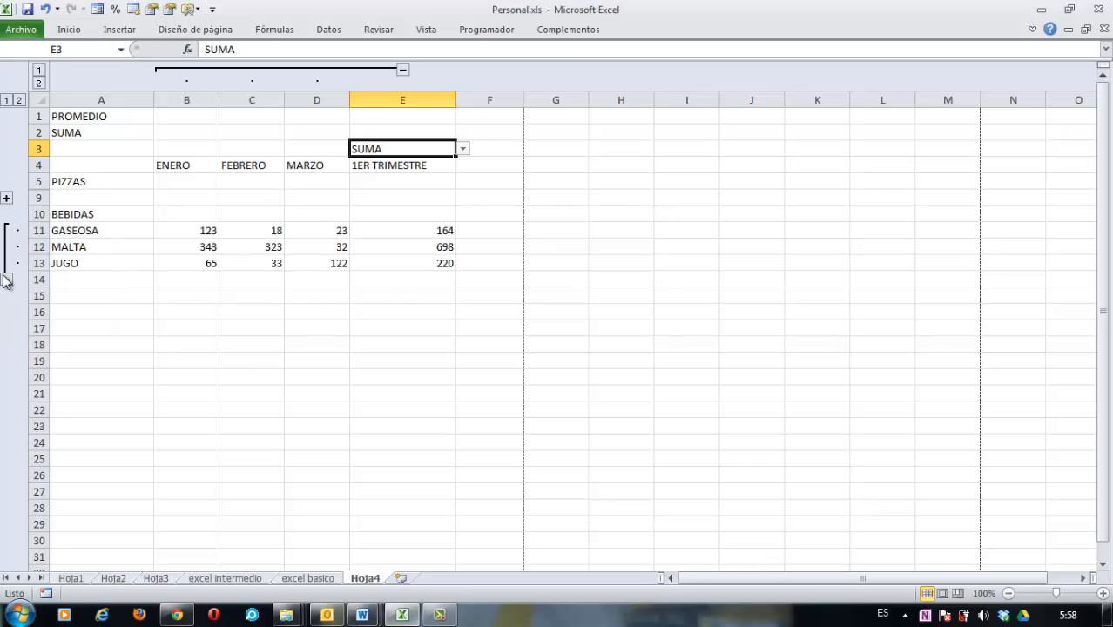
{"action": "left_click", "coordinate": [6, 282]}
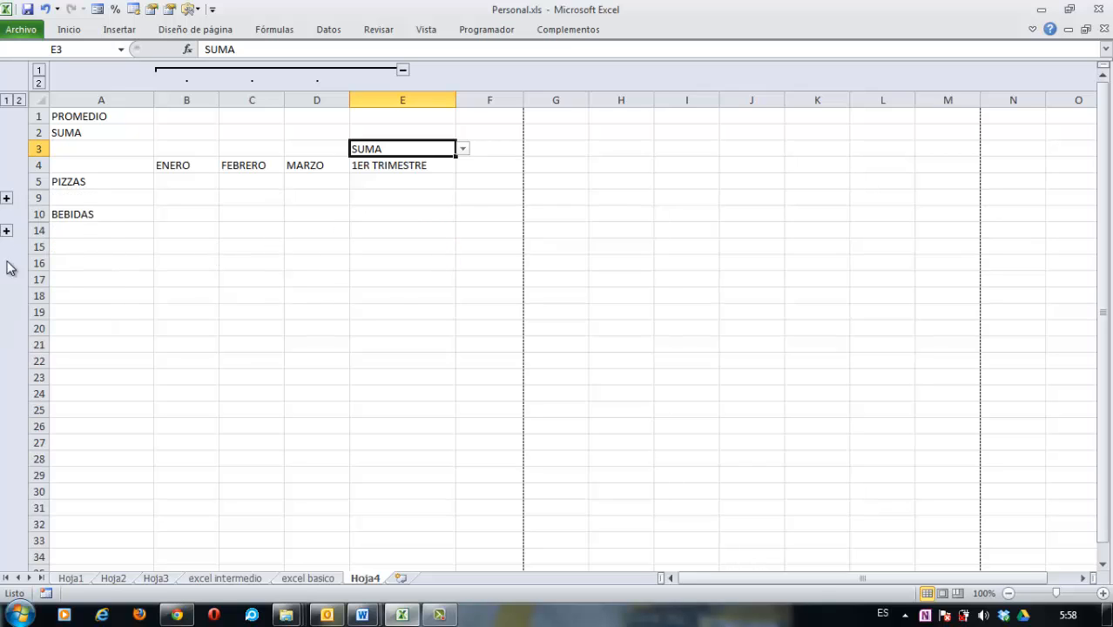
{"action": "left_click", "coordinate": [7, 231]}
{"action": "left_click", "coordinate": [7, 200]}
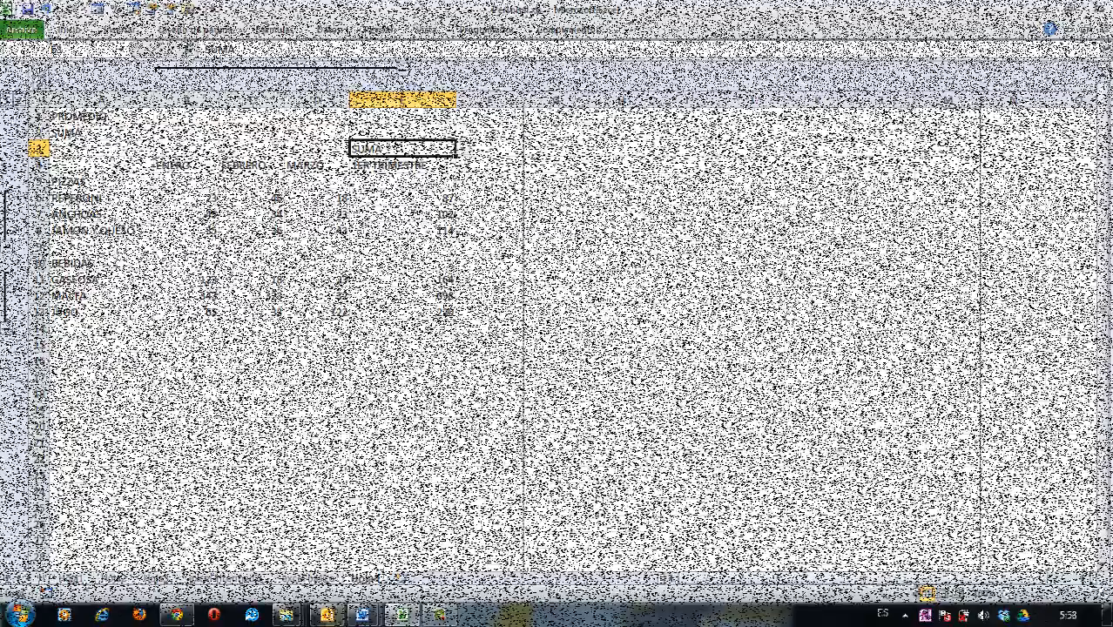
{"action": "left_click", "coordinate": [903, 620]}
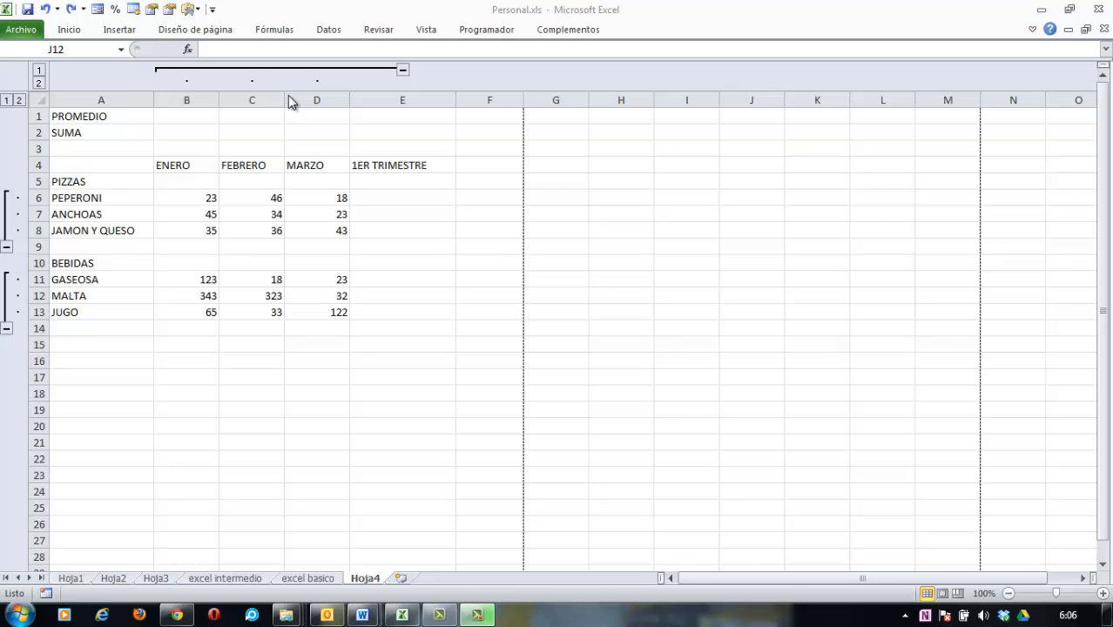
- Ungroup the ENERO, FEBRERO and MARZO columns B to D
{"action": "left_click", "coordinate": [327, 31]}
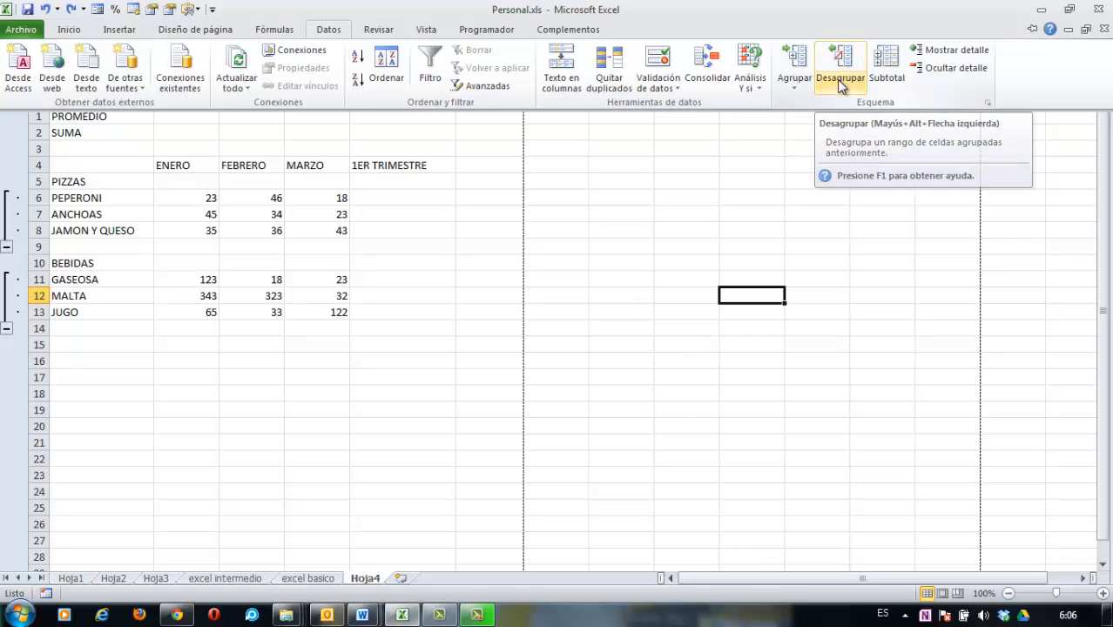
{"action": "left_click", "coordinate": [1108, 288]}
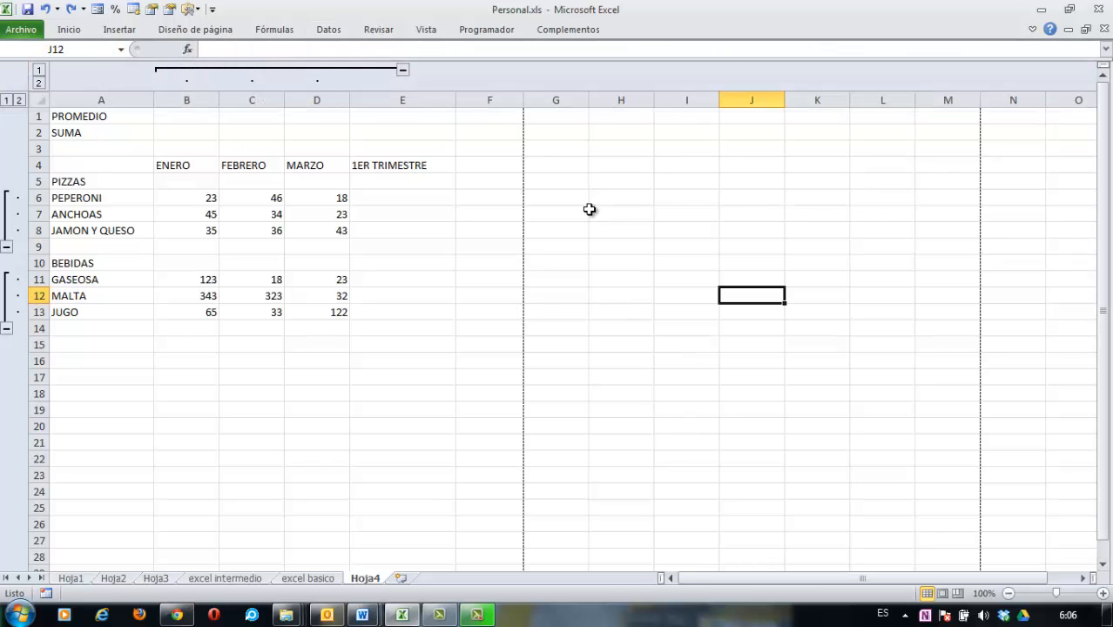
{"action": "left_click", "coordinate": [180, 97]}
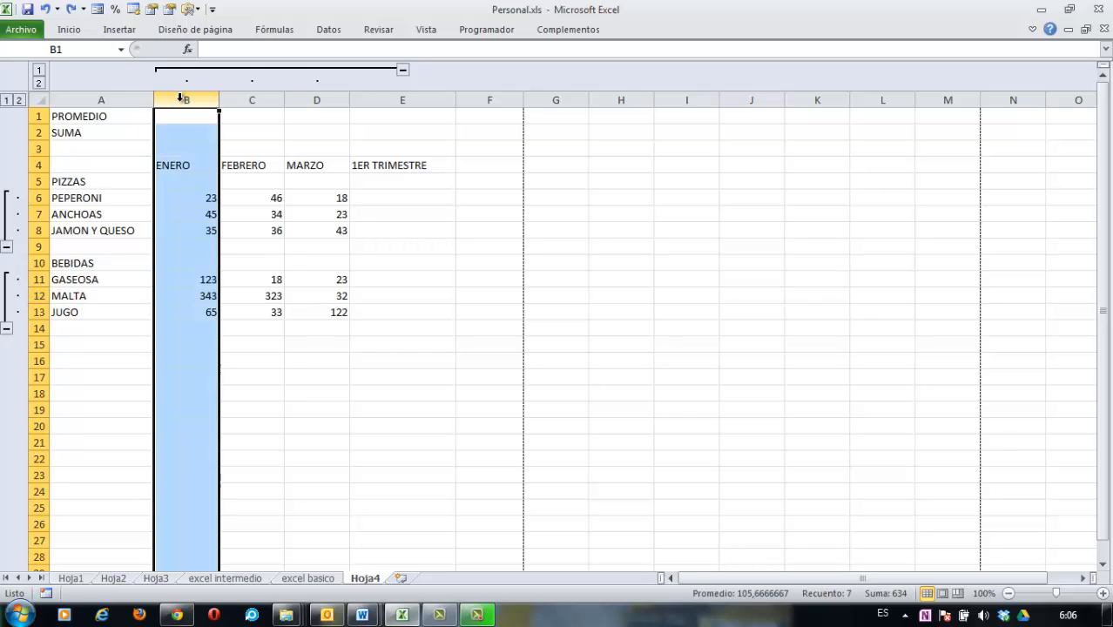
{"action": "key", "text": "shift+Right"}
{"action": "key", "text": "shift+Right"}
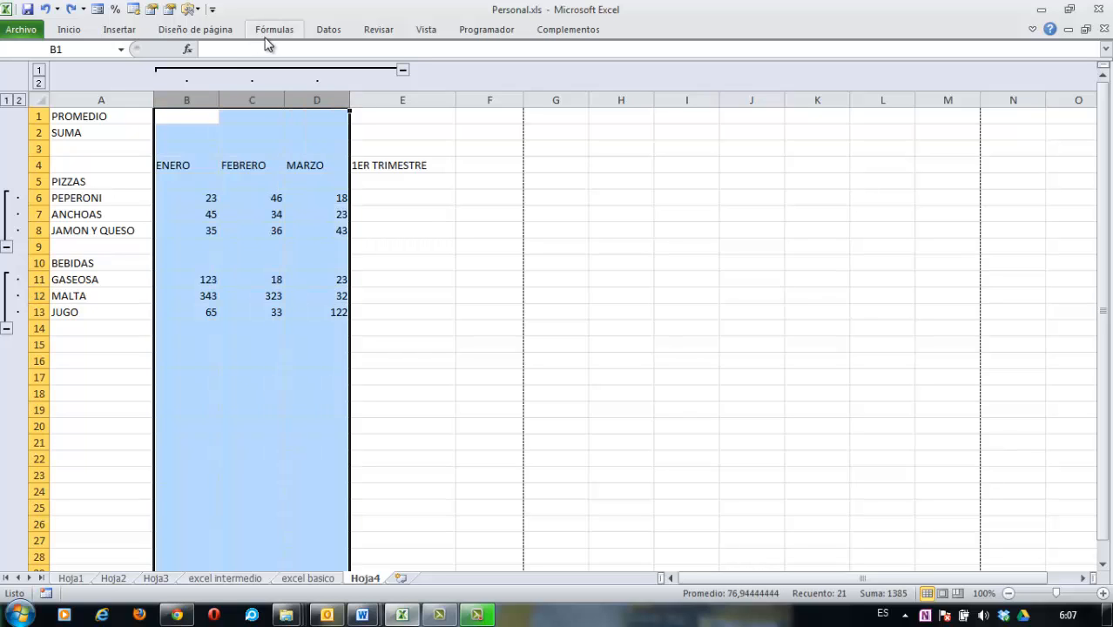
{"action": "left_click", "coordinate": [331, 33]}
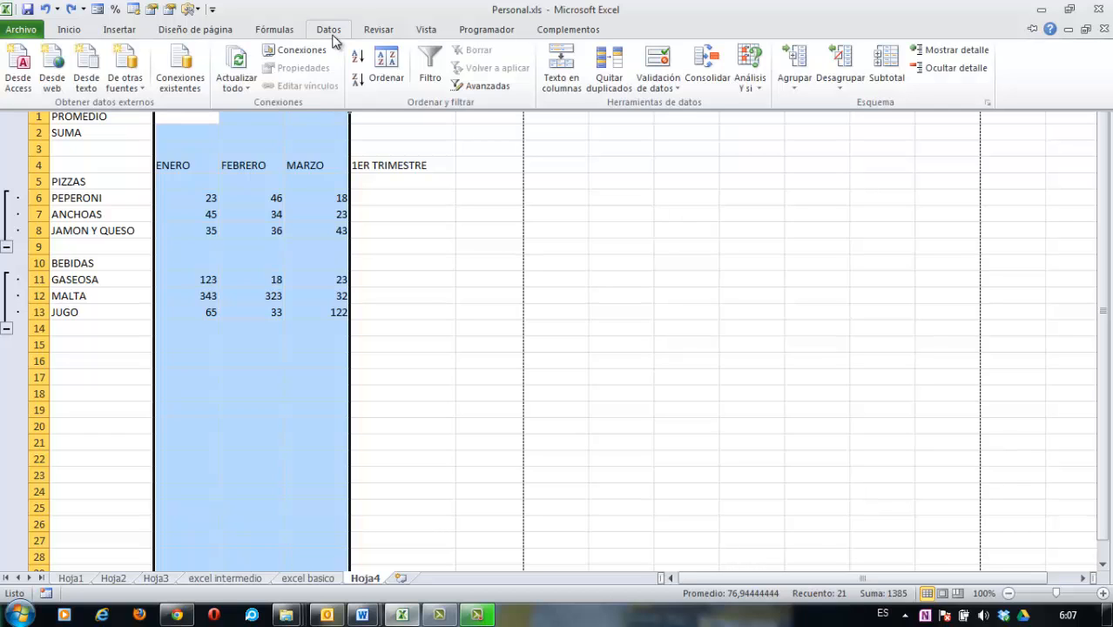
{"action": "left_click", "coordinate": [832, 60]}
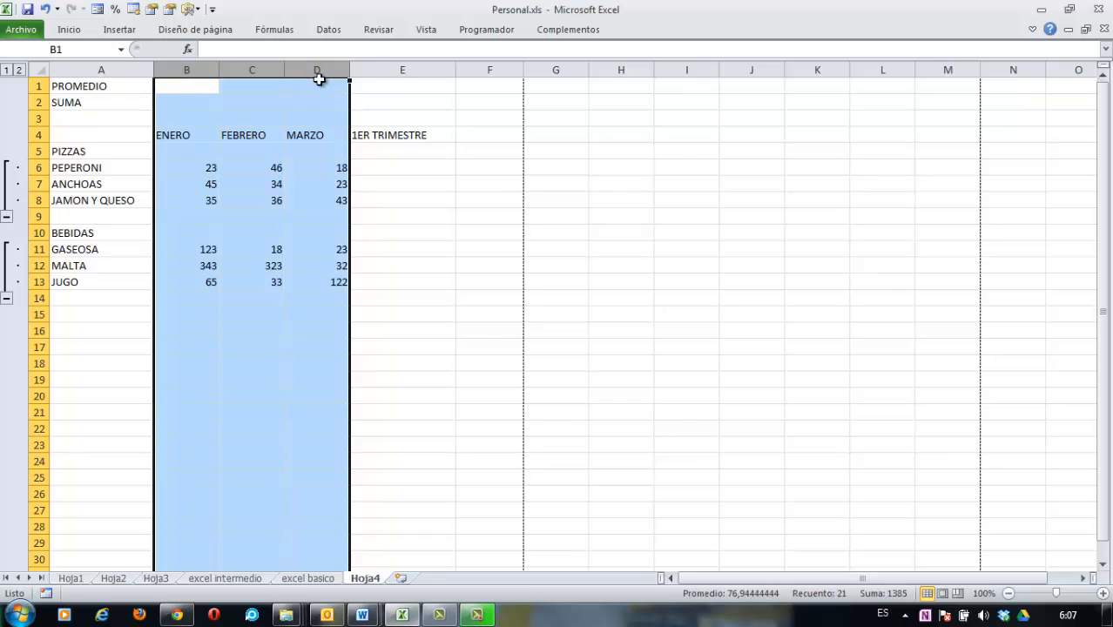
- Ungroup rows 6 to 13 covering the PIZZAS and BEBIDAS items
{"action": "left_click", "coordinate": [35, 169]}
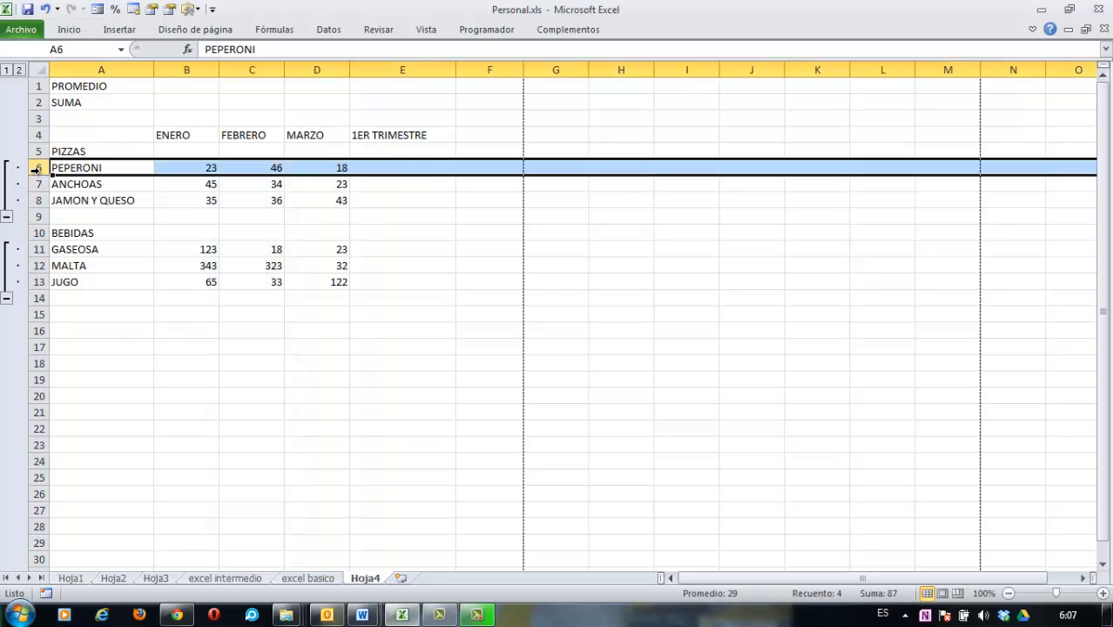
{"action": "left_click_drag", "start_coordinate": [35, 169], "coordinate": [34, 282]}
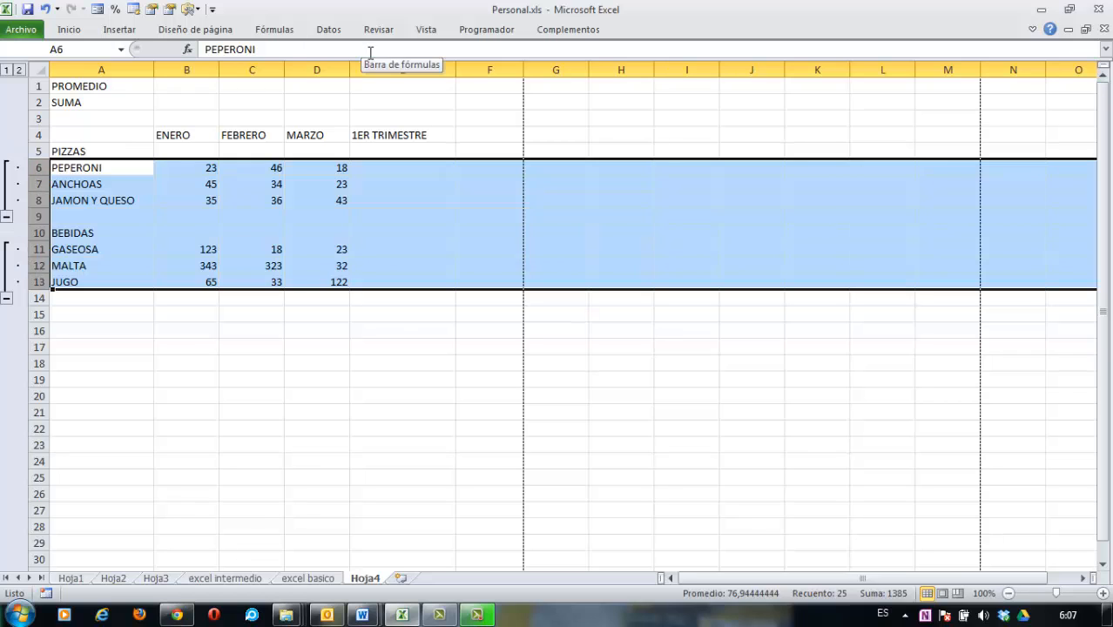
{"action": "left_click", "coordinate": [329, 31]}
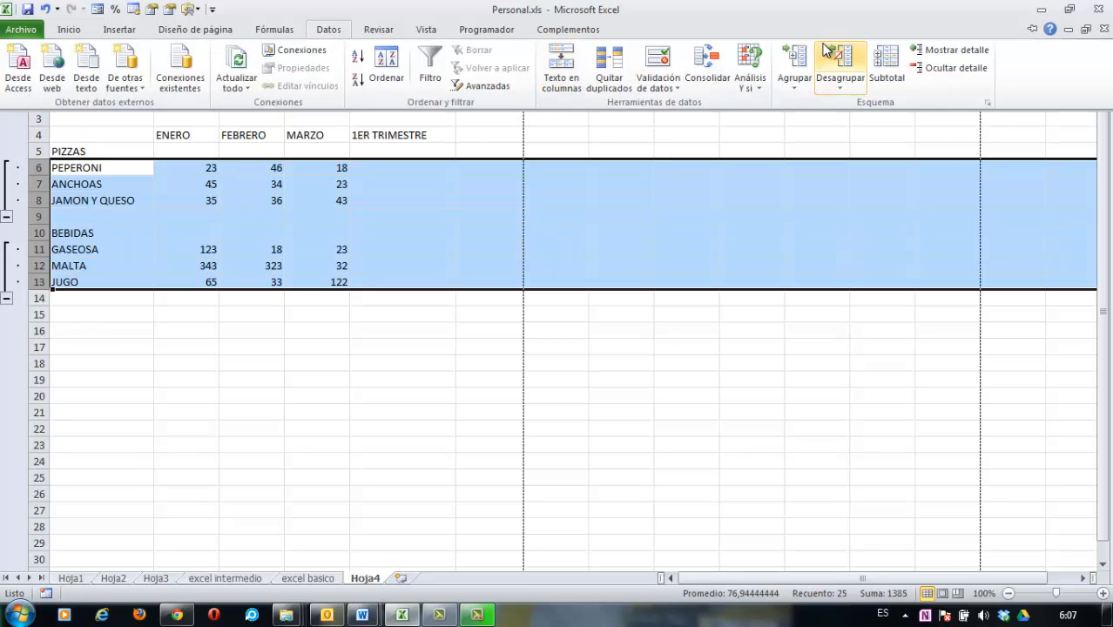
{"action": "left_click", "coordinate": [837, 66]}
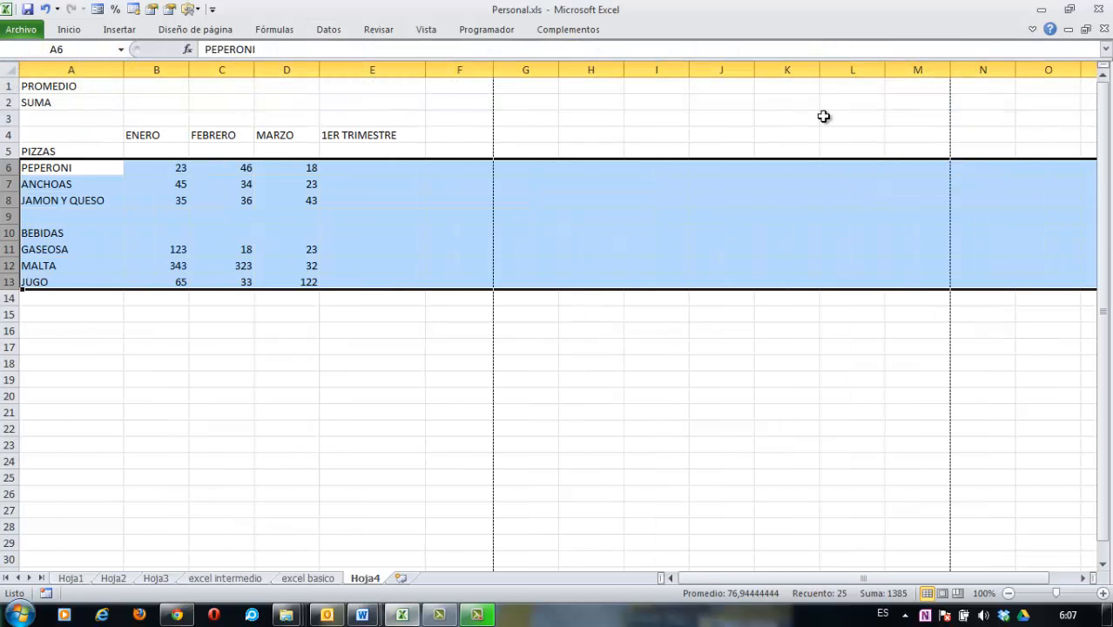
{"action": "left_click", "coordinate": [386, 215]}
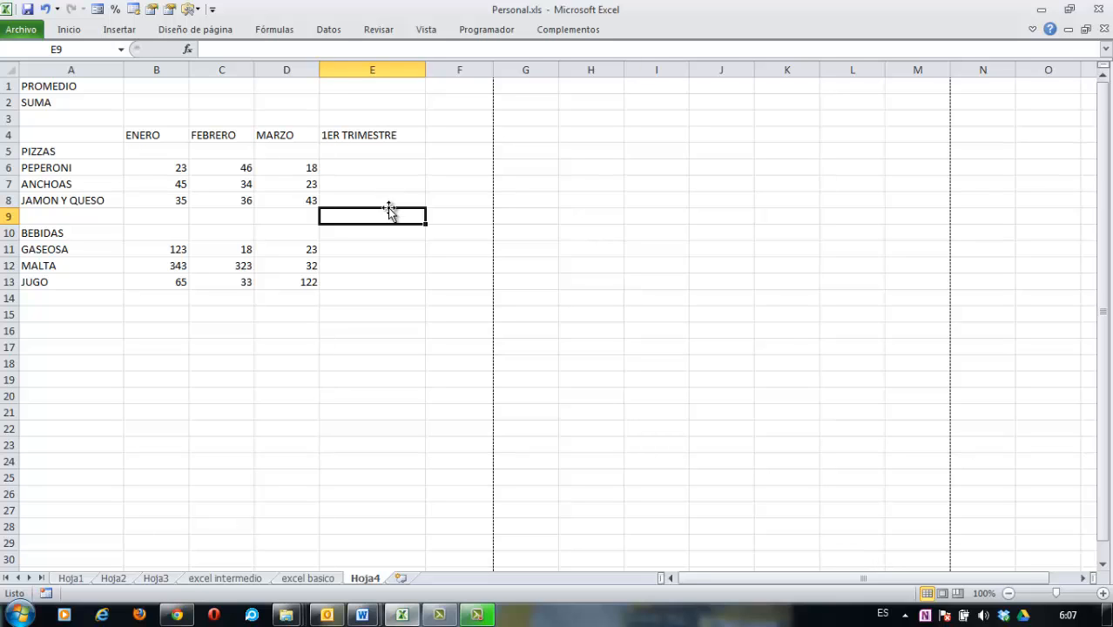
- Review the PROMEDIO and SUMA option labels in cells A1 and A2
{"action": "left_click", "coordinate": [51, 84]}
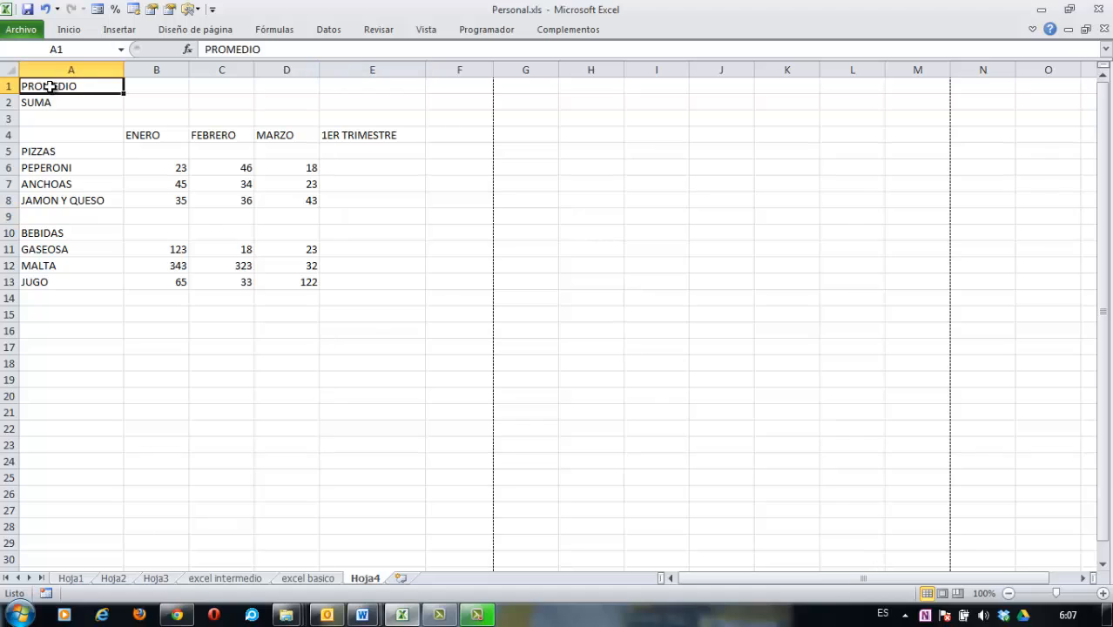
{"action": "left_click", "coordinate": [45, 102]}
{"action": "left_click", "coordinate": [56, 84]}
{"action": "left_click", "coordinate": [45, 101]}
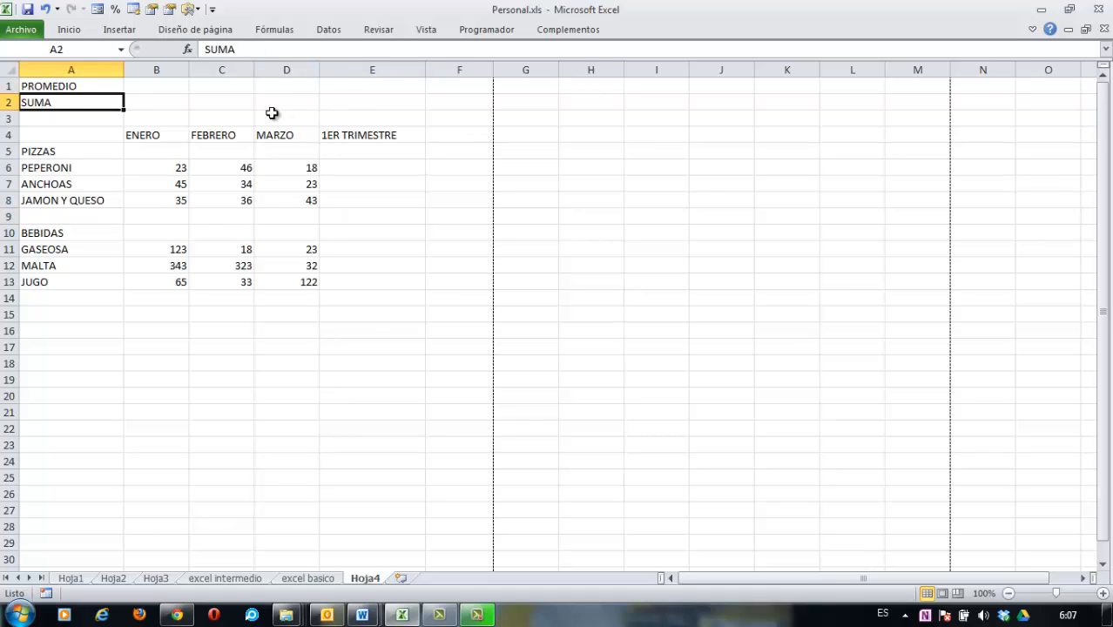
- Try the drop-down list in cell E3 by choosing PROMEDIO and switching it to SUMA
{"action": "left_click", "coordinate": [346, 119]}
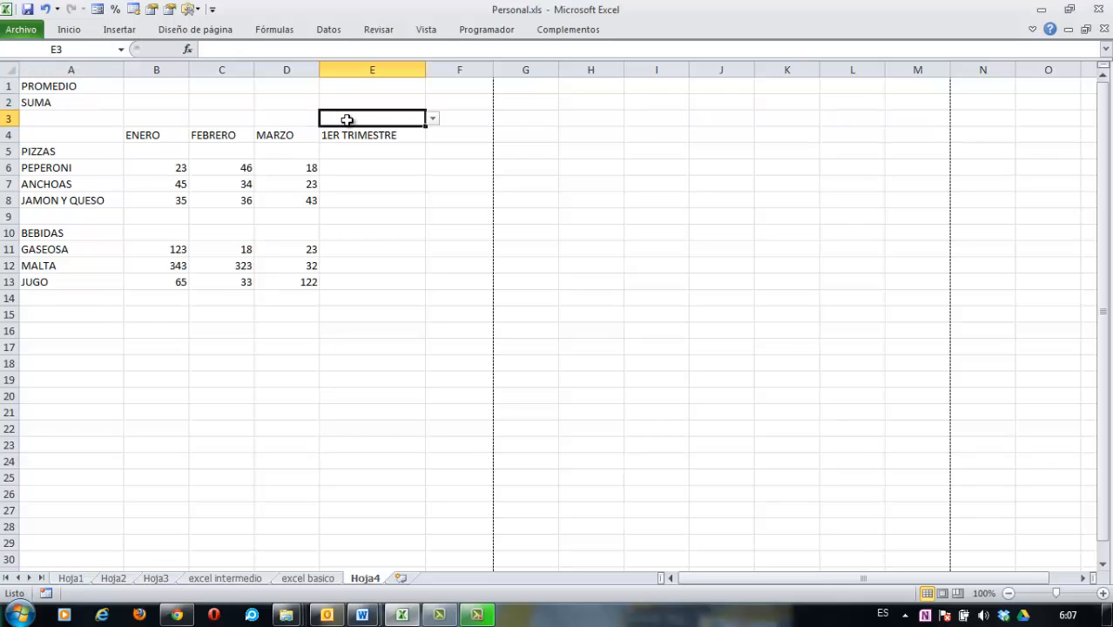
{"action": "left_click", "coordinate": [432, 120]}
{"action": "left_click", "coordinate": [380, 114]}
{"action": "left_click", "coordinate": [379, 104]}
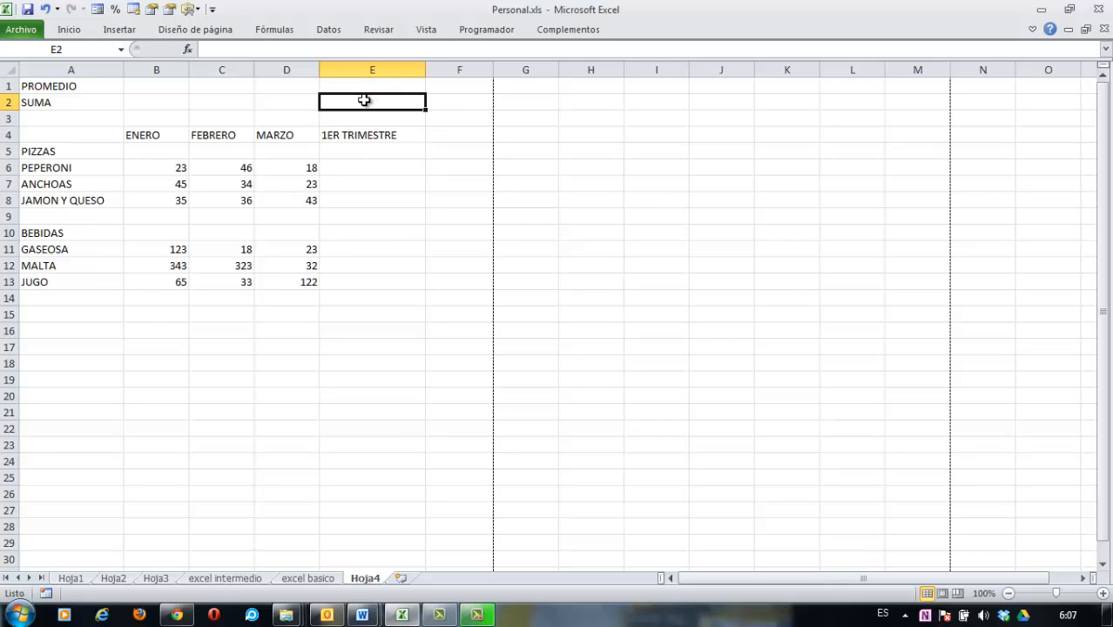
{"action": "left_click", "coordinate": [406, 120]}
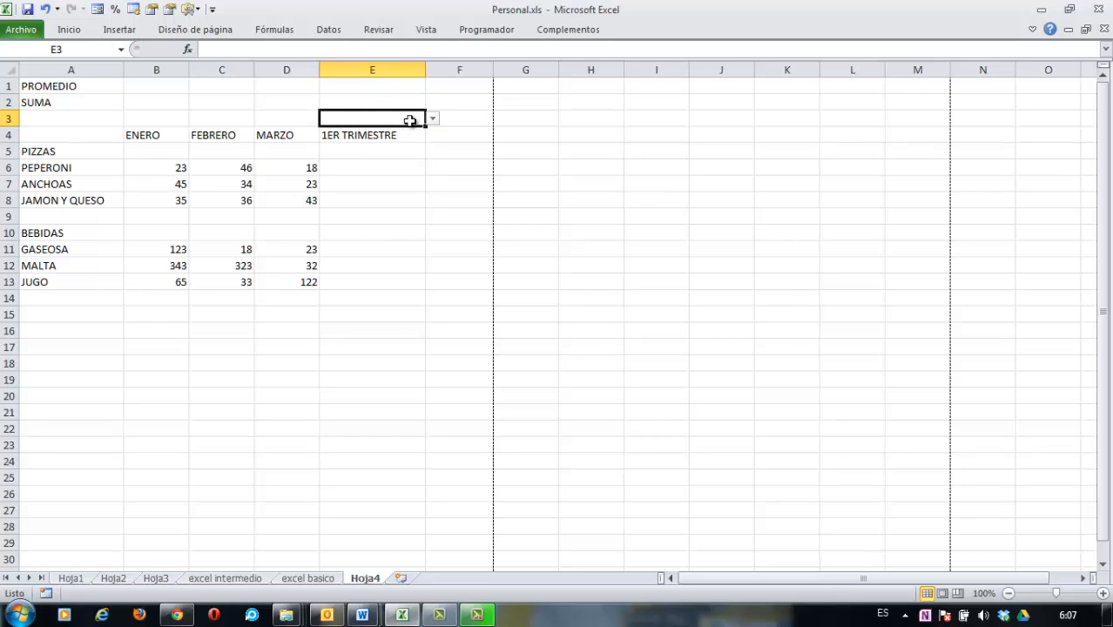
{"action": "left_click", "coordinate": [432, 121]}
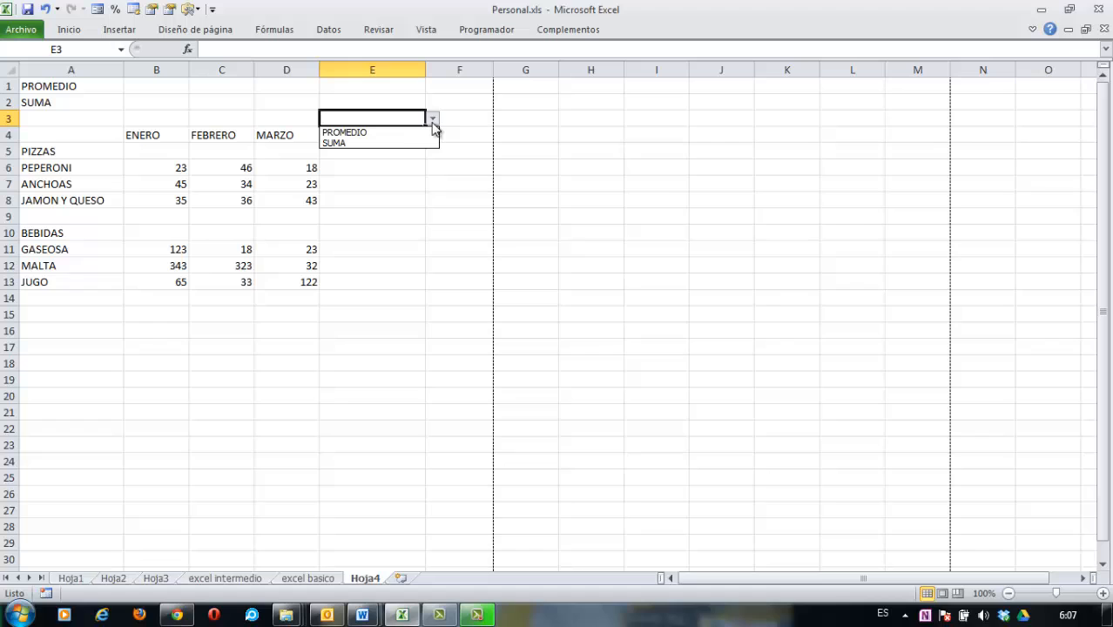
{"action": "left_click", "coordinate": [376, 132]}
{"action": "left_click", "coordinate": [432, 119]}
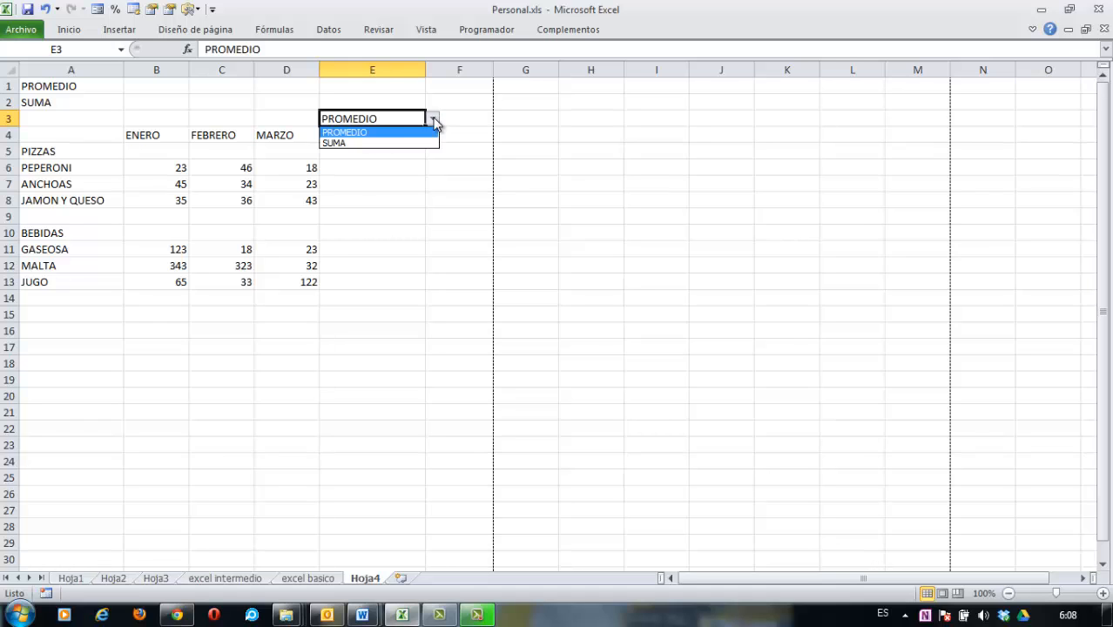
{"action": "left_click", "coordinate": [384, 144]}
{"action": "left_click", "coordinate": [406, 102]}
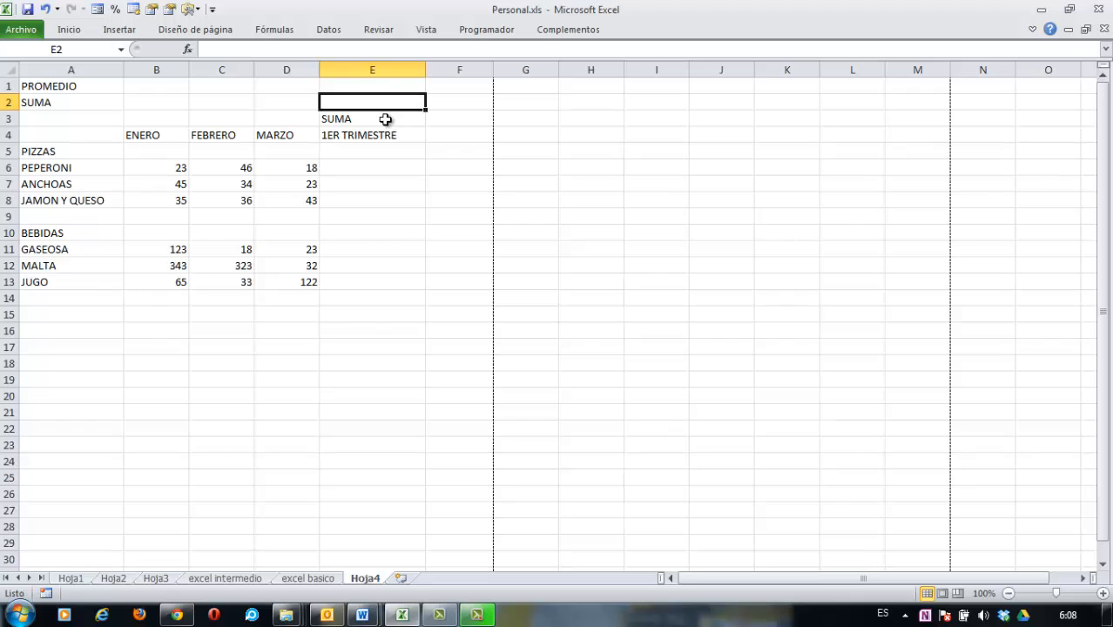
- Set the selector in cell E3 to PROMEDIO and dismiss the Windows colour scheme prompt
{"action": "left_click", "coordinate": [367, 118]}
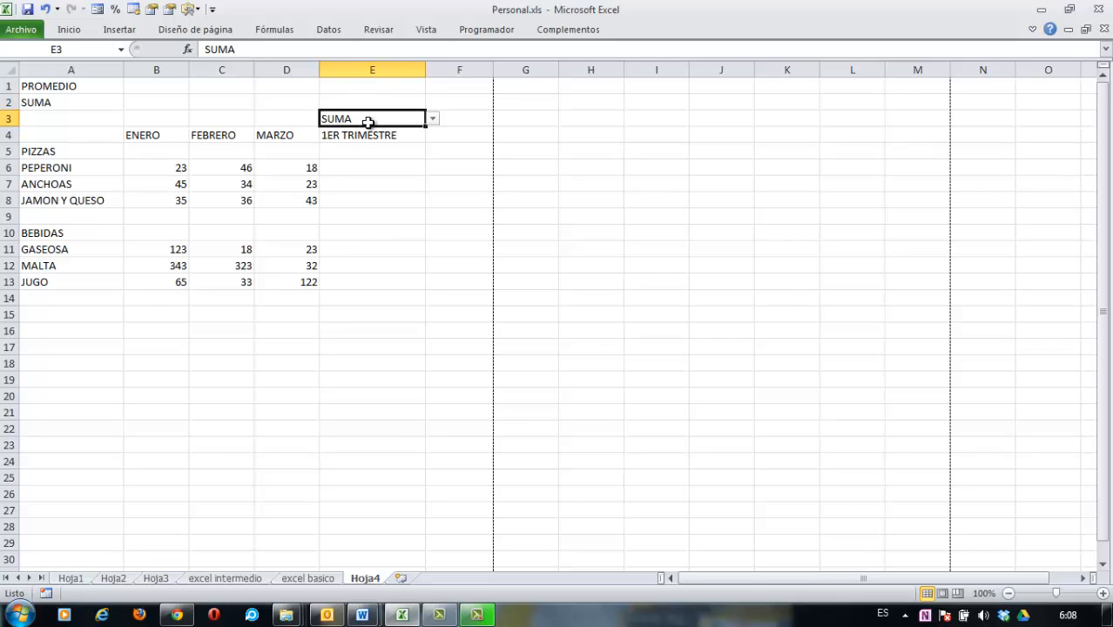
{"action": "left_click", "coordinate": [433, 119]}
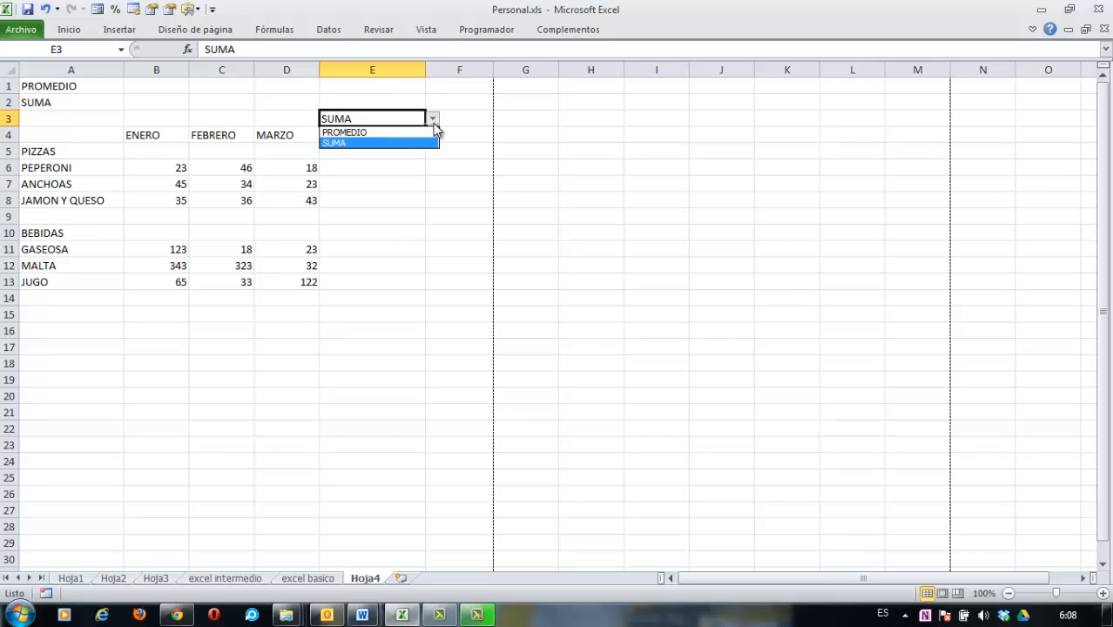
{"action": "left_click", "coordinate": [373, 130]}
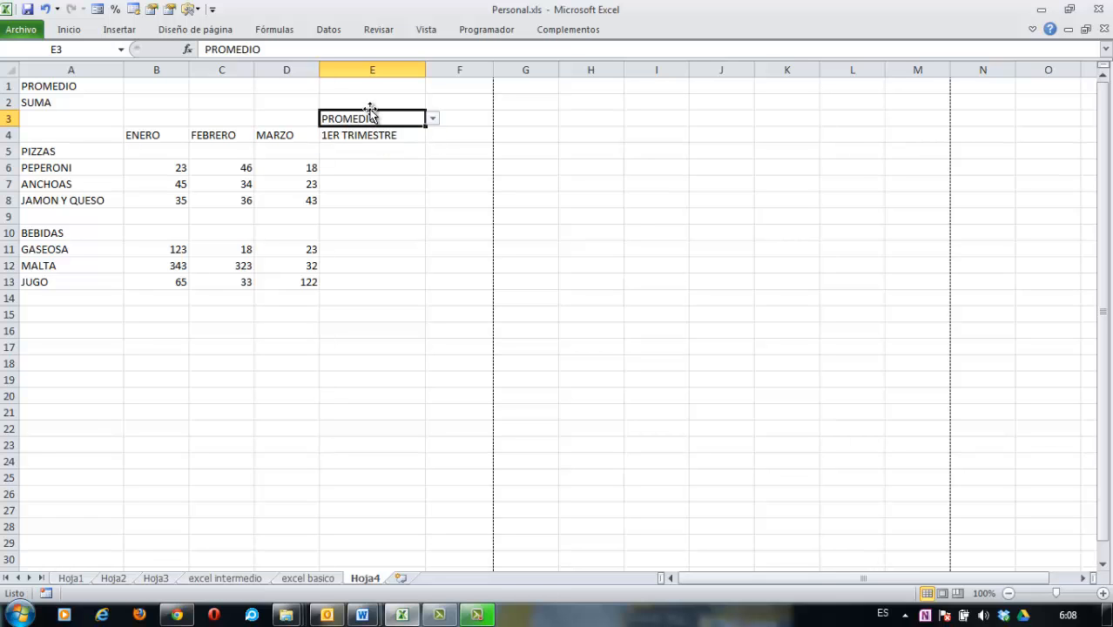
{"action": "left_click", "coordinate": [373, 102]}
{"action": "left_click", "coordinate": [281, 117]}
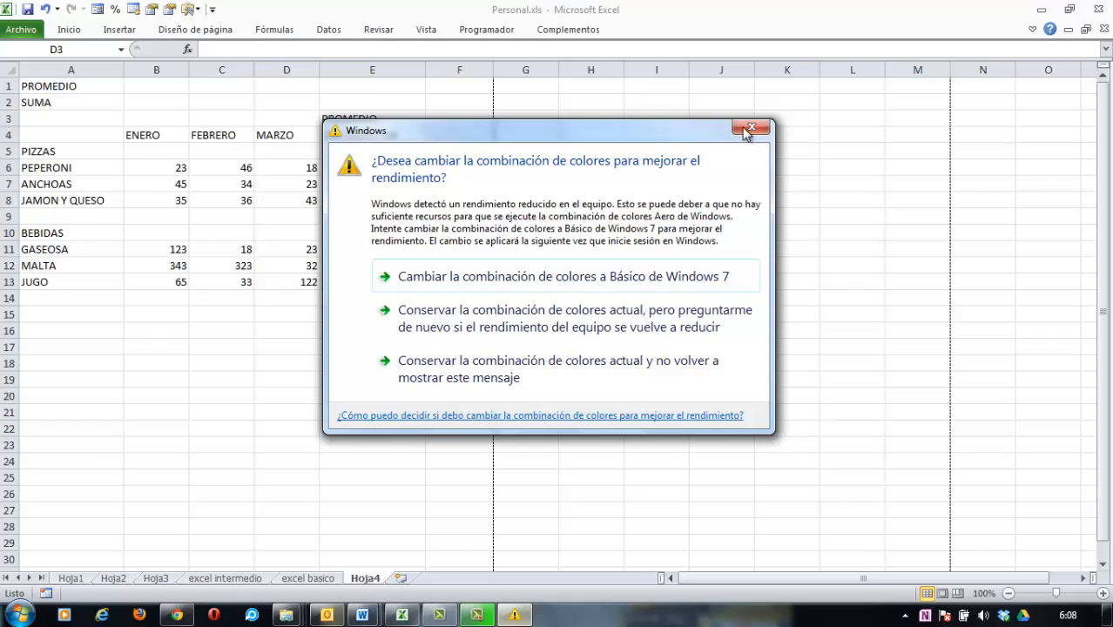
{"action": "left_click", "coordinate": [751, 129]}
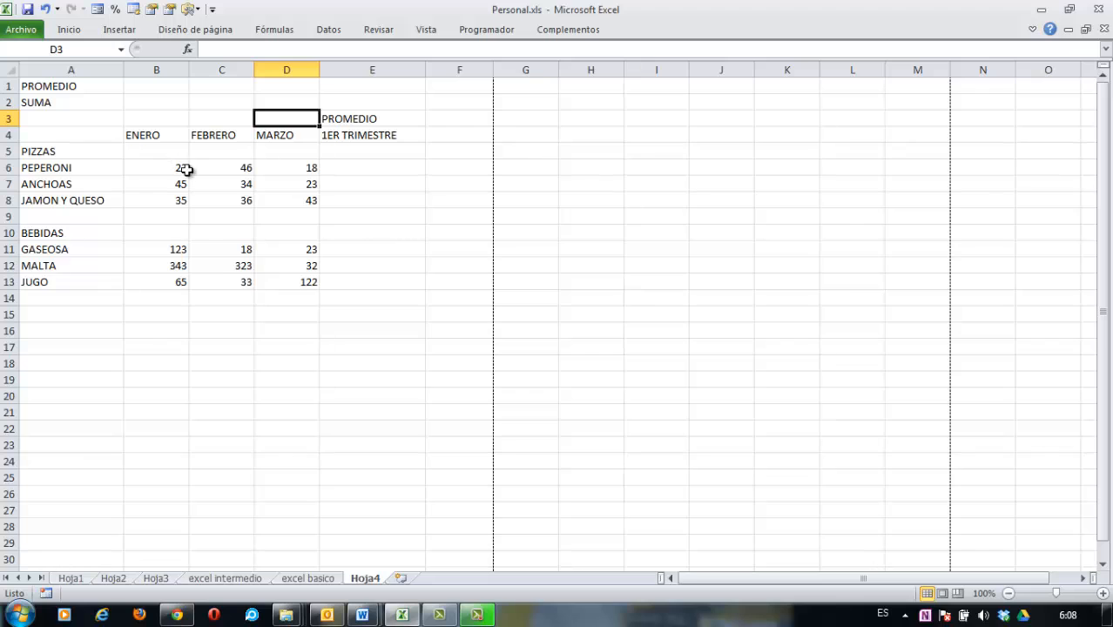
- Group columns B to D covering ENERO, FEBRERO and MARZO
{"action": "left_click", "coordinate": [158, 71]}
{"action": "key", "text": "shift+Right"}
{"action": "key", "text": "shift+Right"}
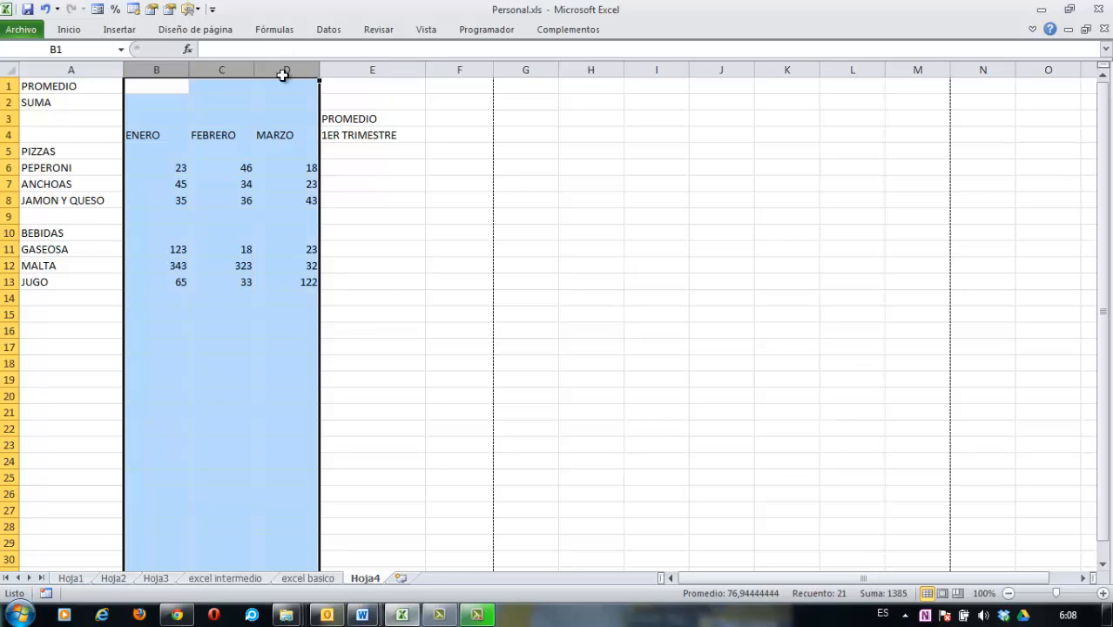
{"action": "left_click", "coordinate": [337, 35]}
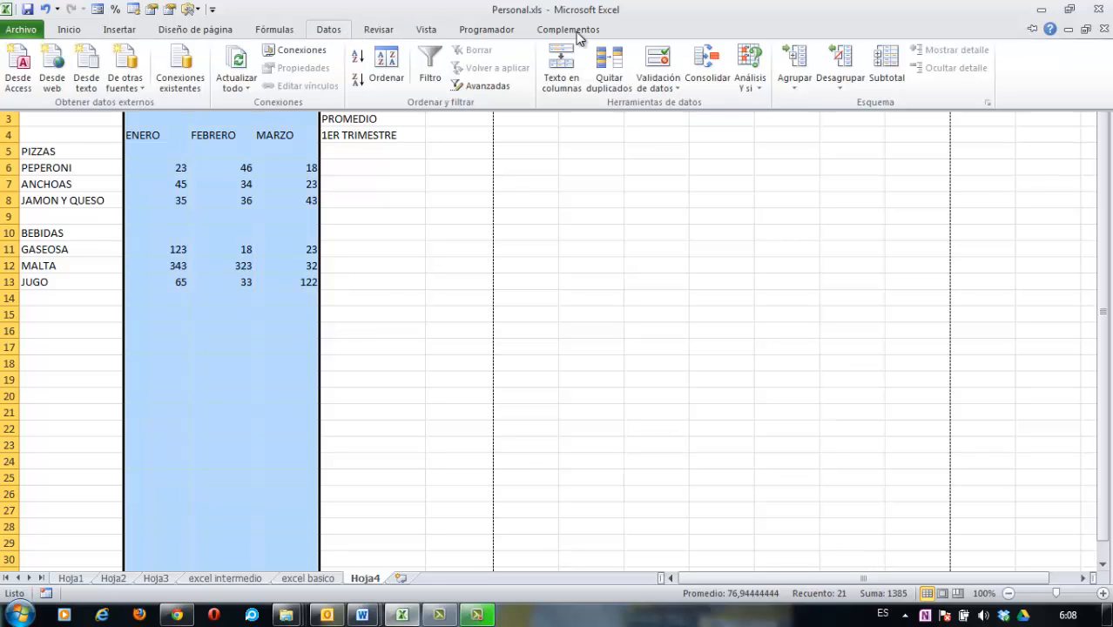
{"action": "left_click", "coordinate": [793, 70]}
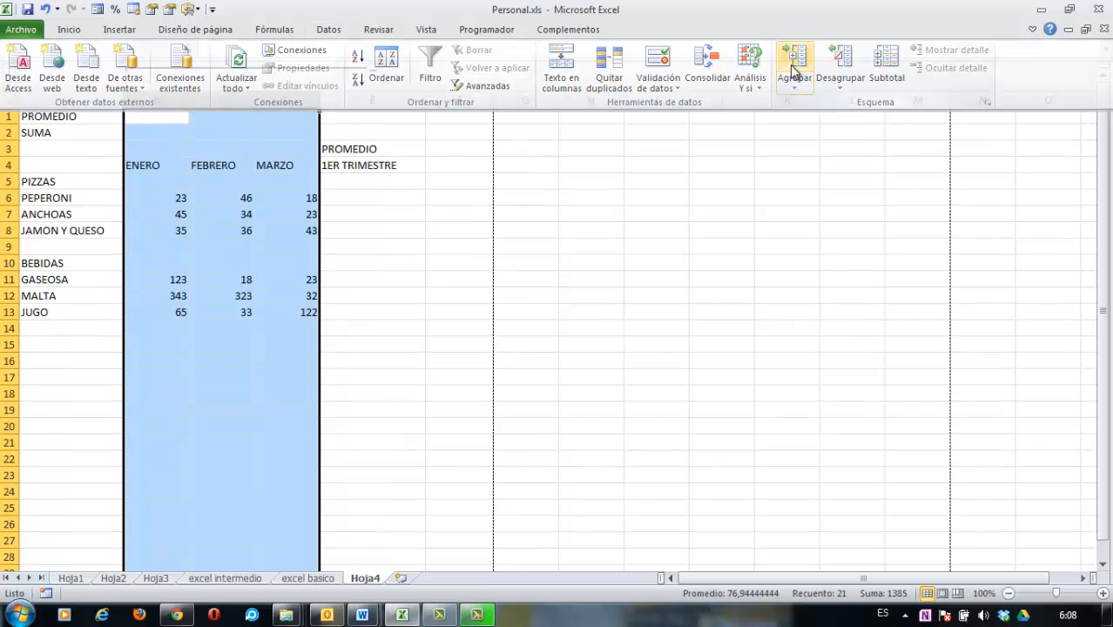
{"action": "key", "text": "ctrl+F1"}
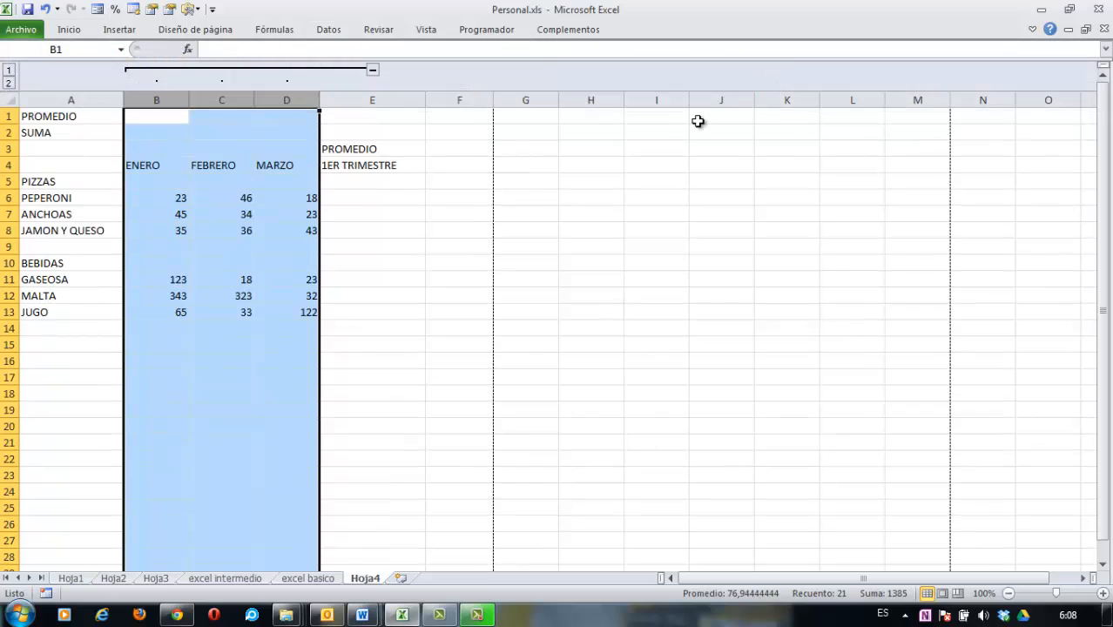
- Test the month column group by collapsing and expanding columns B to D twice
{"action": "left_click", "coordinate": [372, 69]}
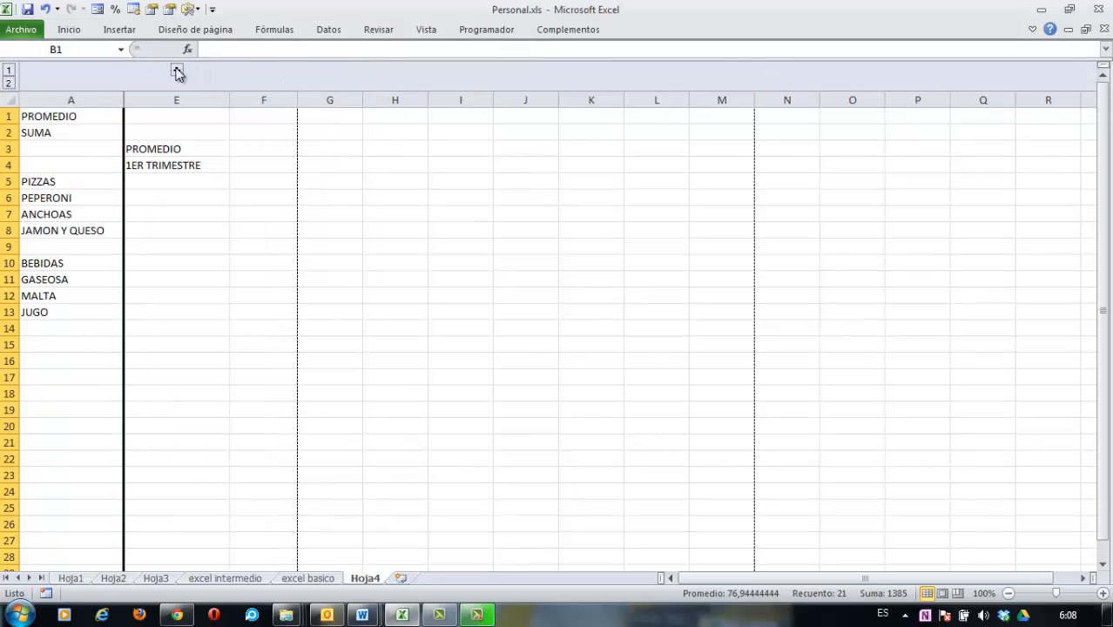
{"action": "left_click", "coordinate": [176, 69]}
{"action": "left_click", "coordinate": [372, 70]}
{"action": "left_click", "coordinate": [175, 70]}
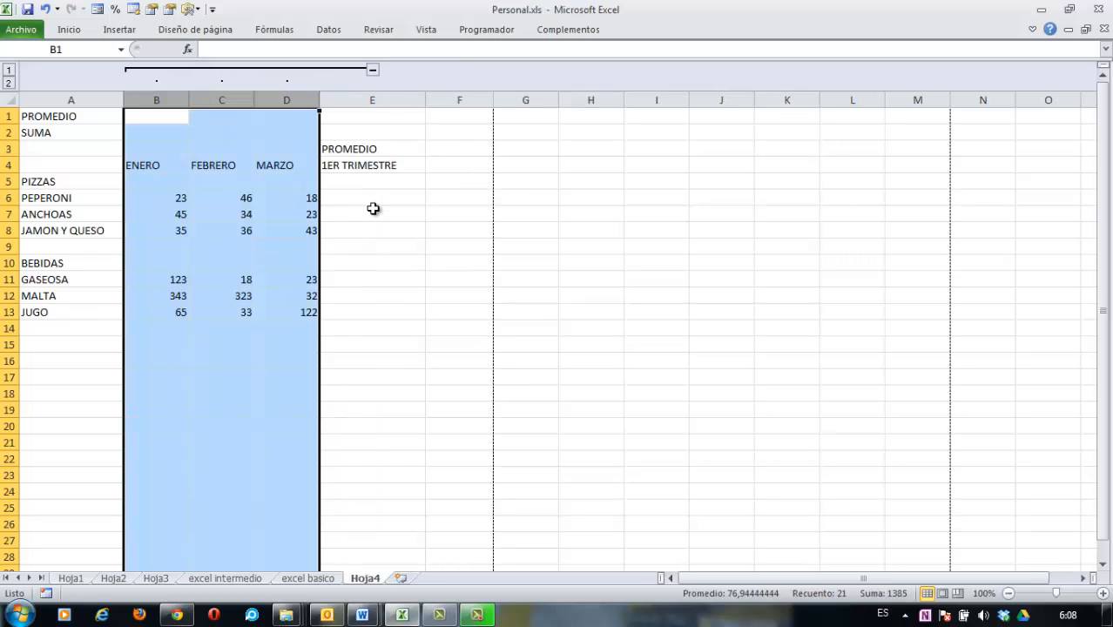
{"action": "left_click", "coordinate": [429, 246]}
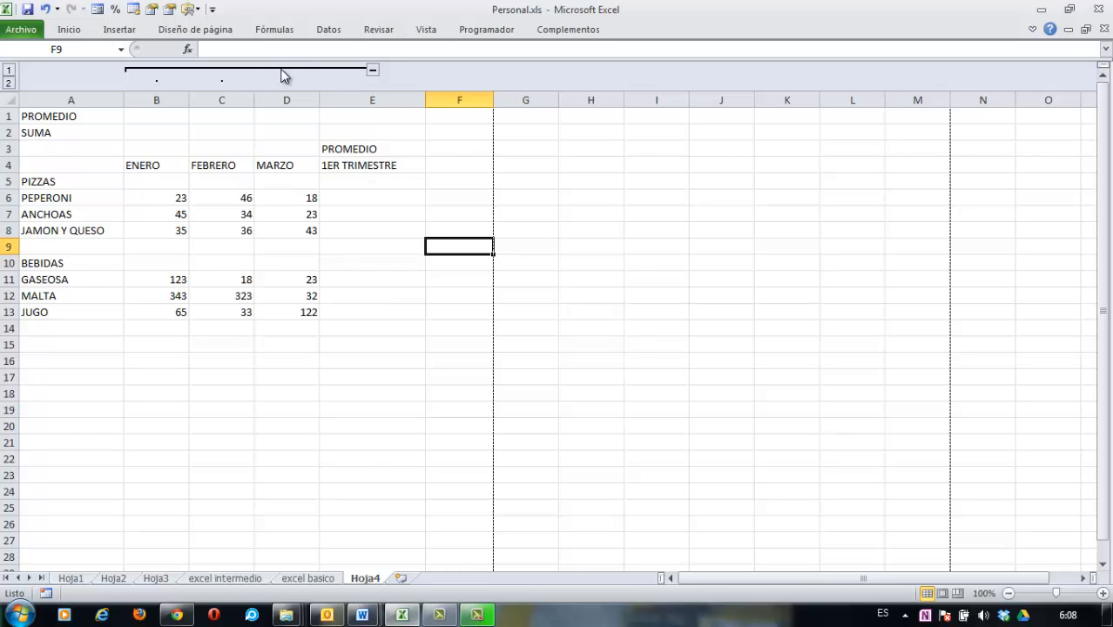
- Group rows 6 to 8 with the PEPERONI, ANCHOAS and JAMON Y QUESO items under PIZZAS
{"action": "left_click", "coordinate": [8, 198]}
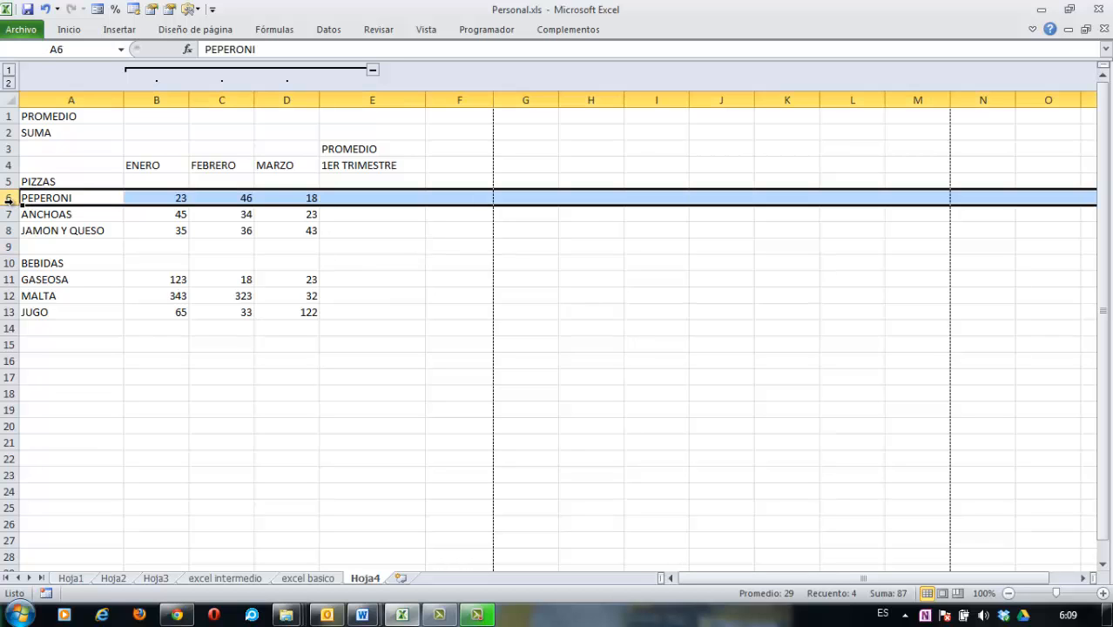
{"action": "left_click_drag", "start_coordinate": [9, 199], "coordinate": [9, 231]}
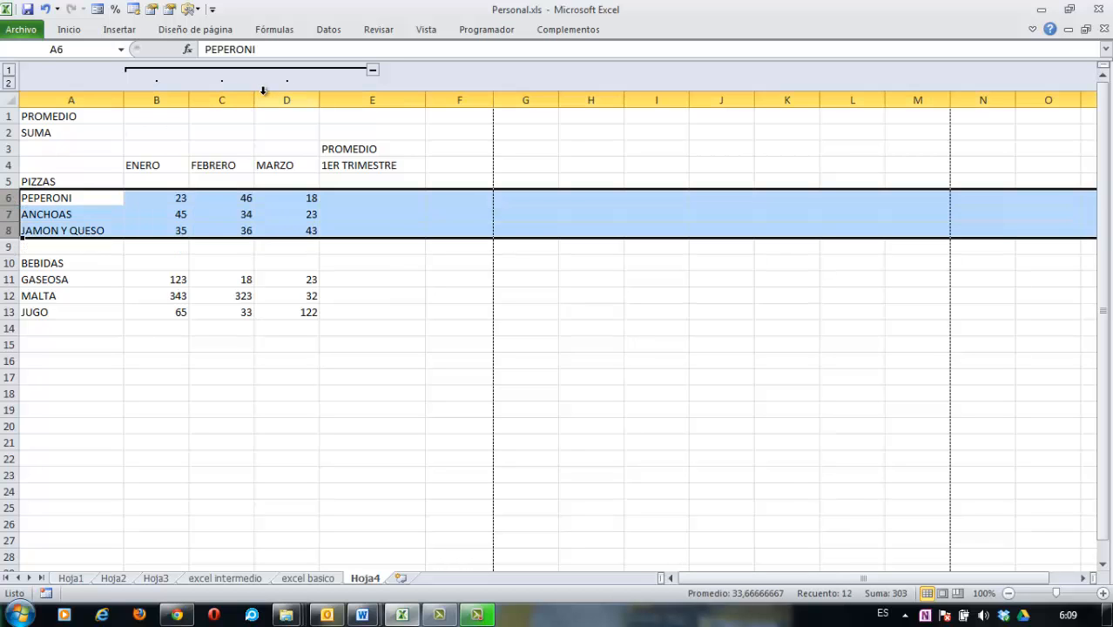
{"action": "left_click", "coordinate": [329, 34]}
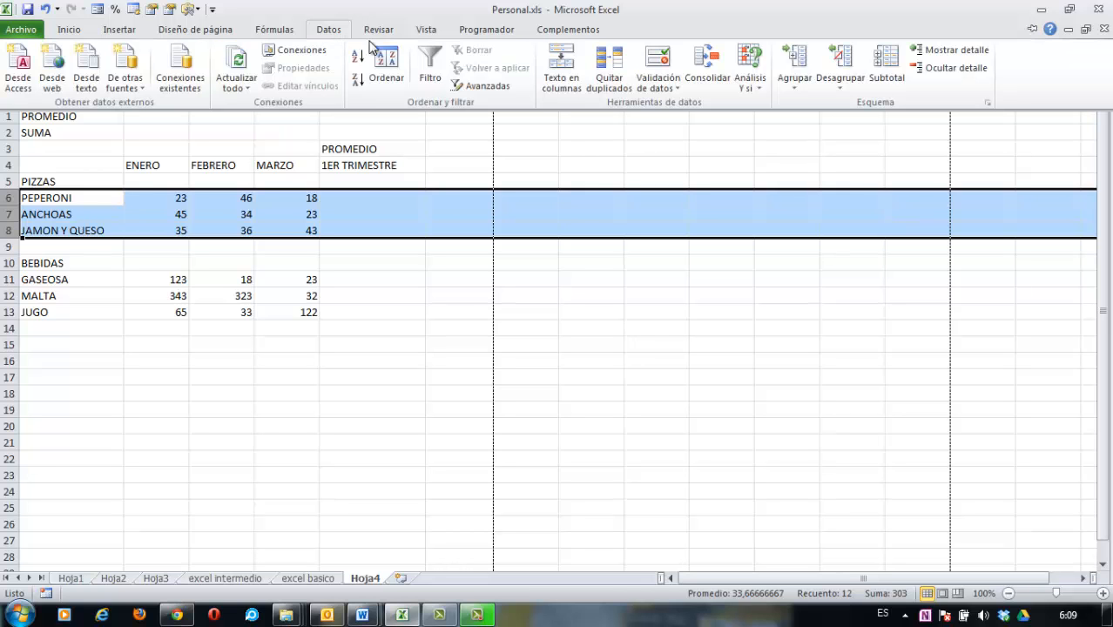
{"action": "left_click", "coordinate": [792, 68]}
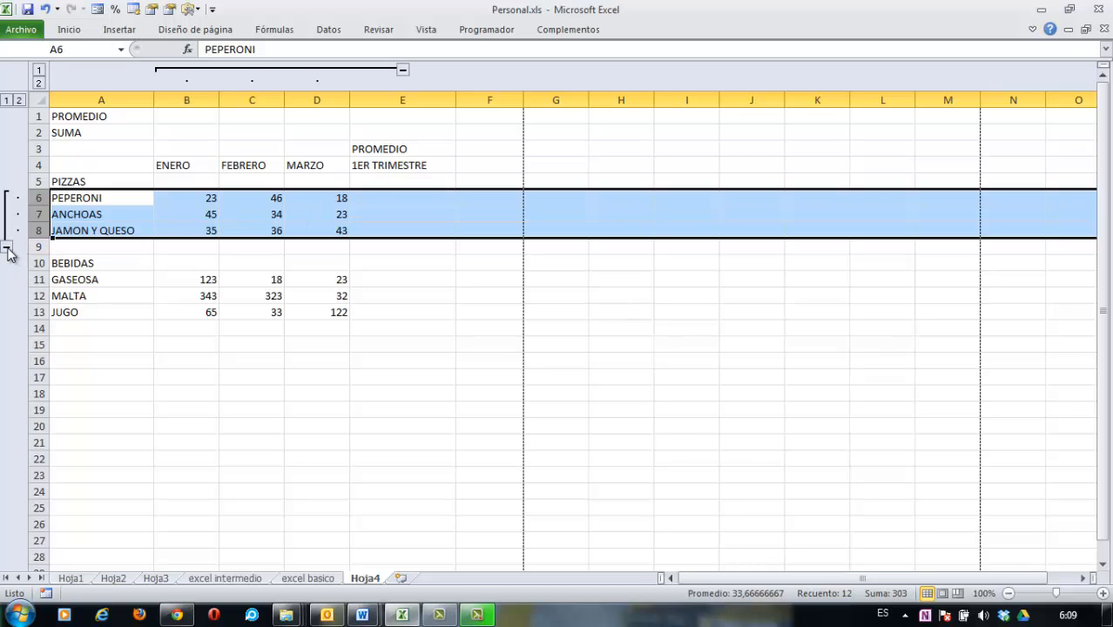
- Test the PIZZAS row group by collapsing and expanding rows 6 to 8 twice
{"action": "left_click", "coordinate": [6, 248]}
{"action": "left_click", "coordinate": [7, 202]}
{"action": "left_click", "coordinate": [6, 248]}
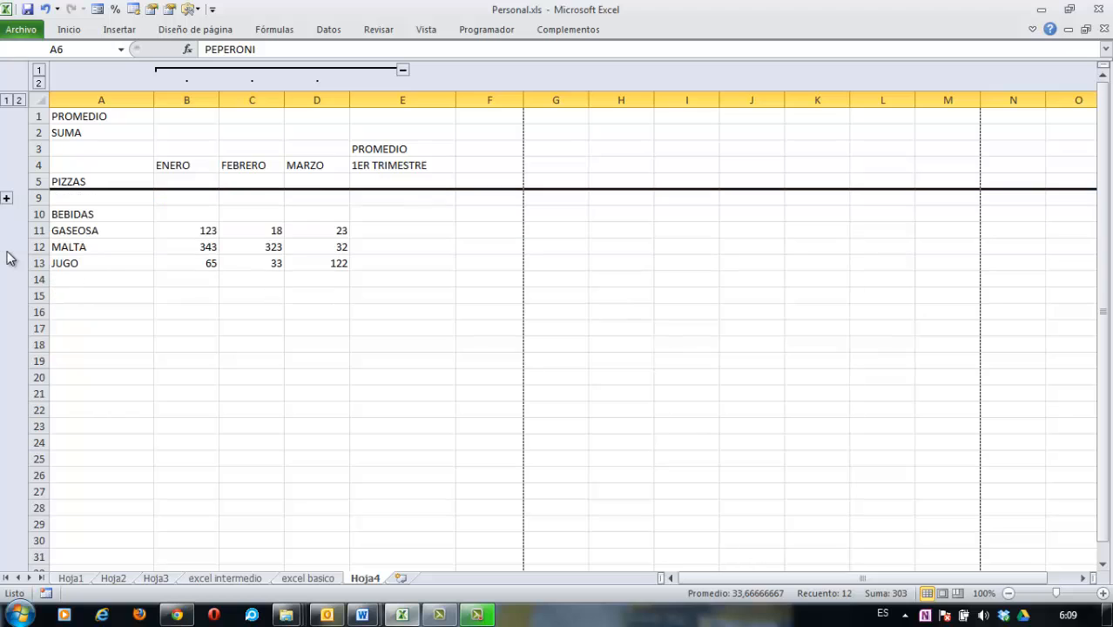
{"action": "left_click", "coordinate": [7, 200]}
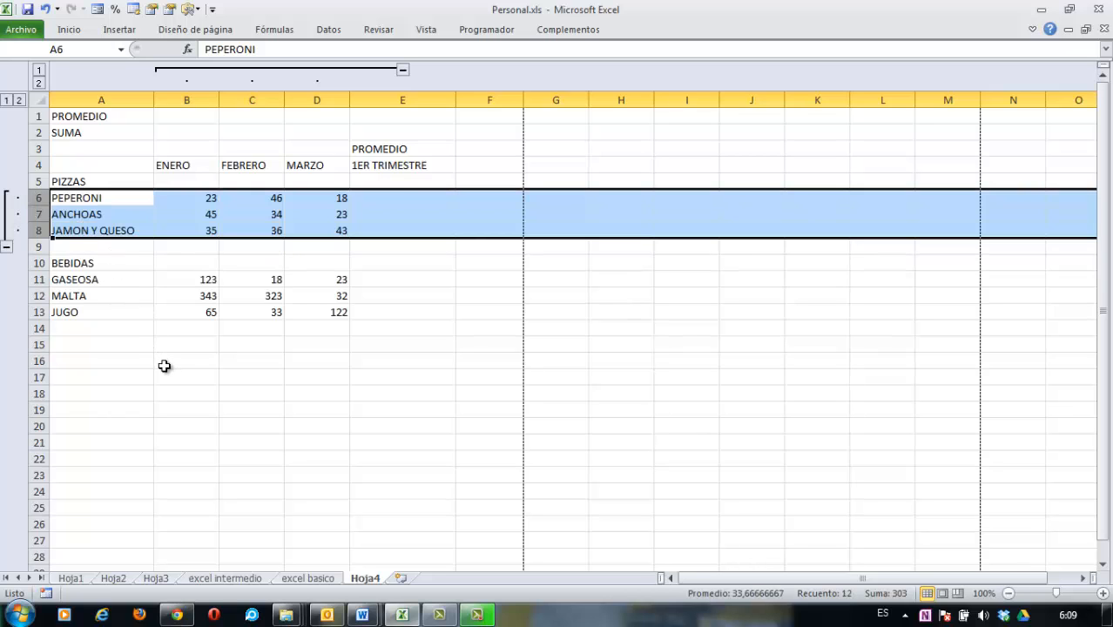
{"action": "left_click", "coordinate": [126, 364]}
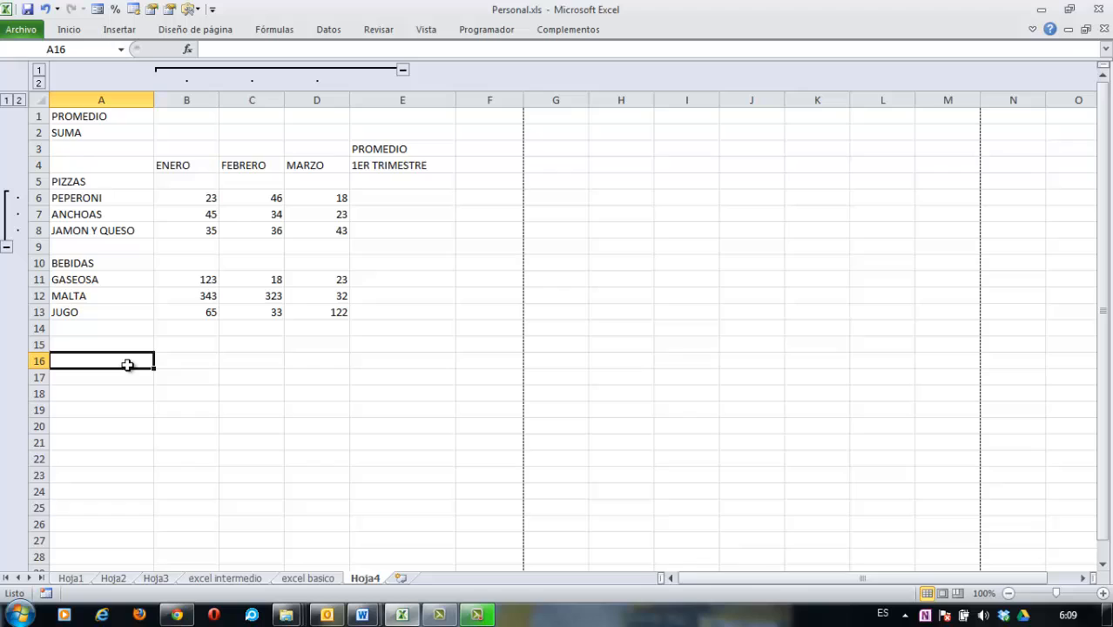
- Group rows 11 to 13 with the GASEOSA, MALTA and JUGO items under BEBIDAS
{"action": "left_click", "coordinate": [64, 282]}
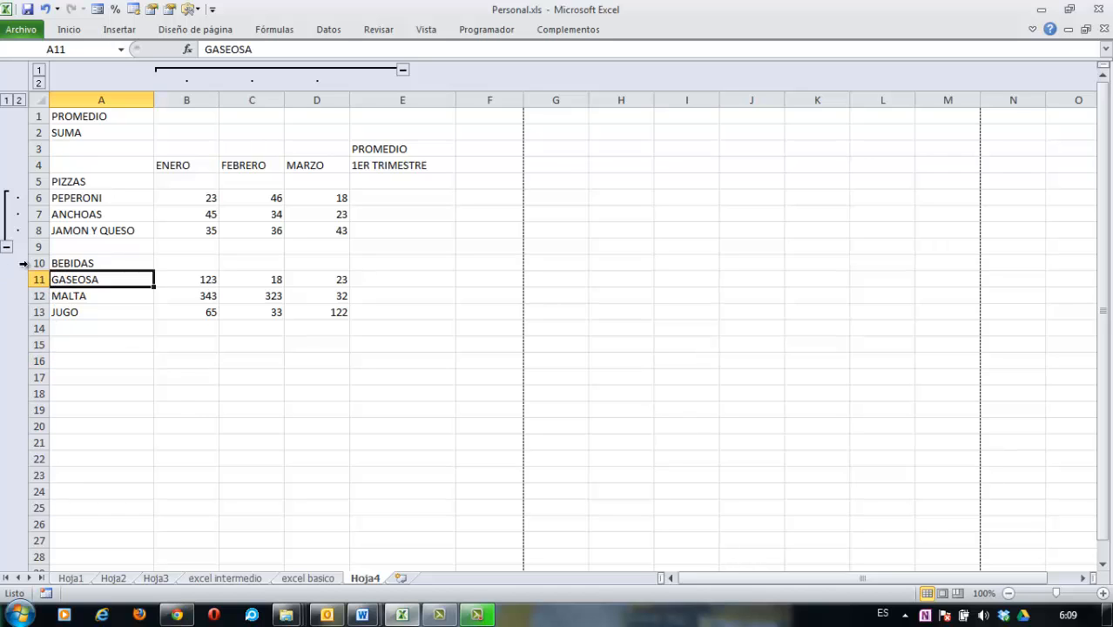
{"action": "left_click", "coordinate": [36, 280]}
{"action": "key", "text": "shift+Down"}
{"action": "key", "text": "shift+Down"}
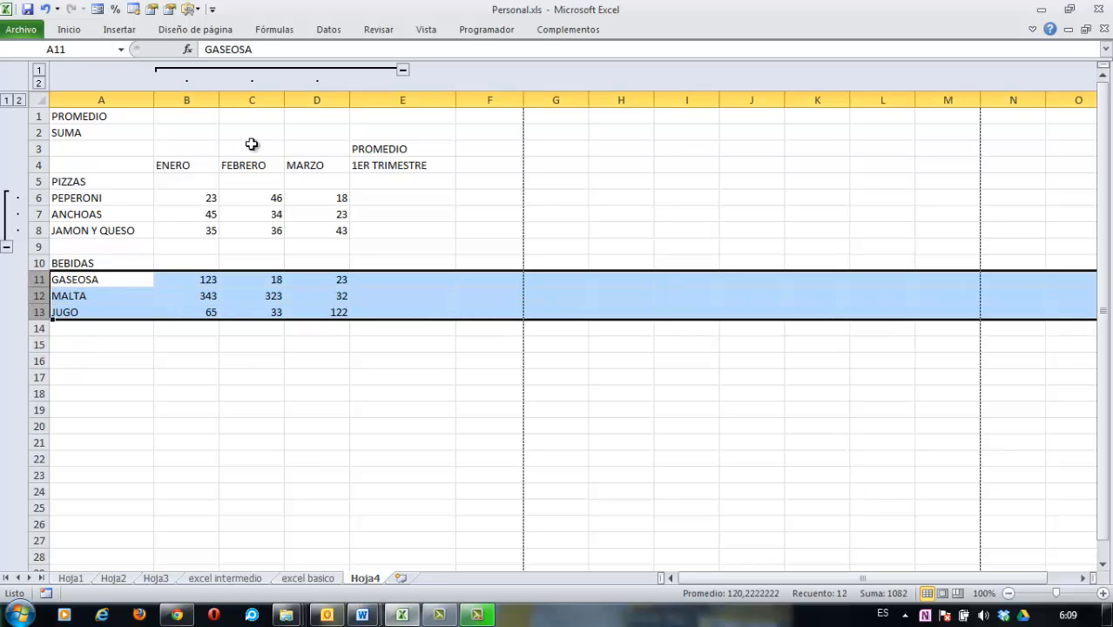
{"action": "left_click", "coordinate": [329, 33]}
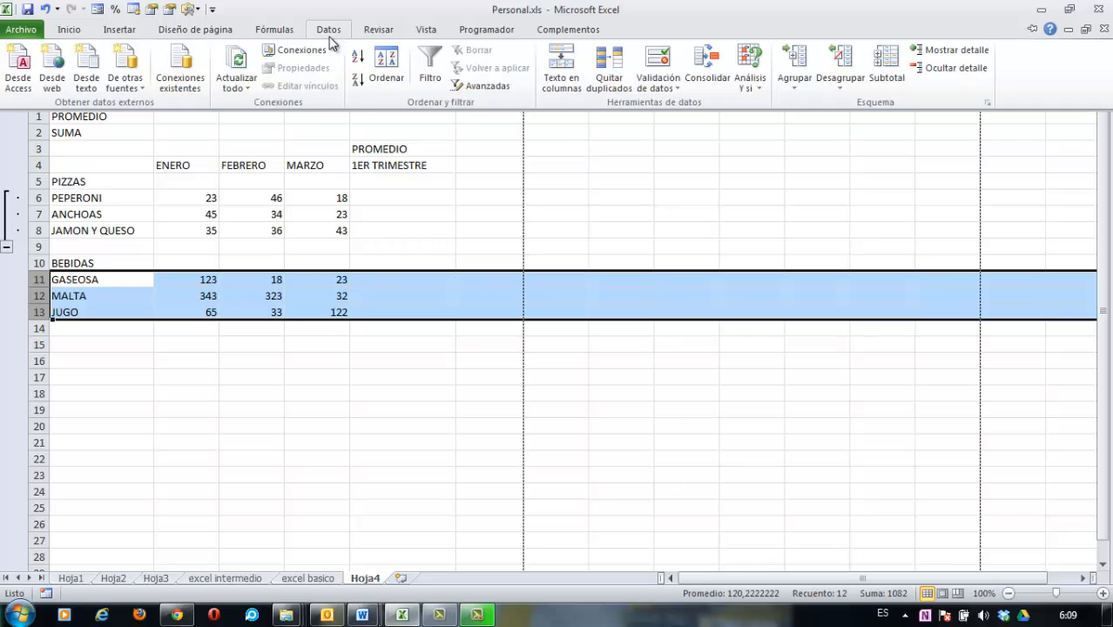
{"action": "left_click", "coordinate": [794, 65]}
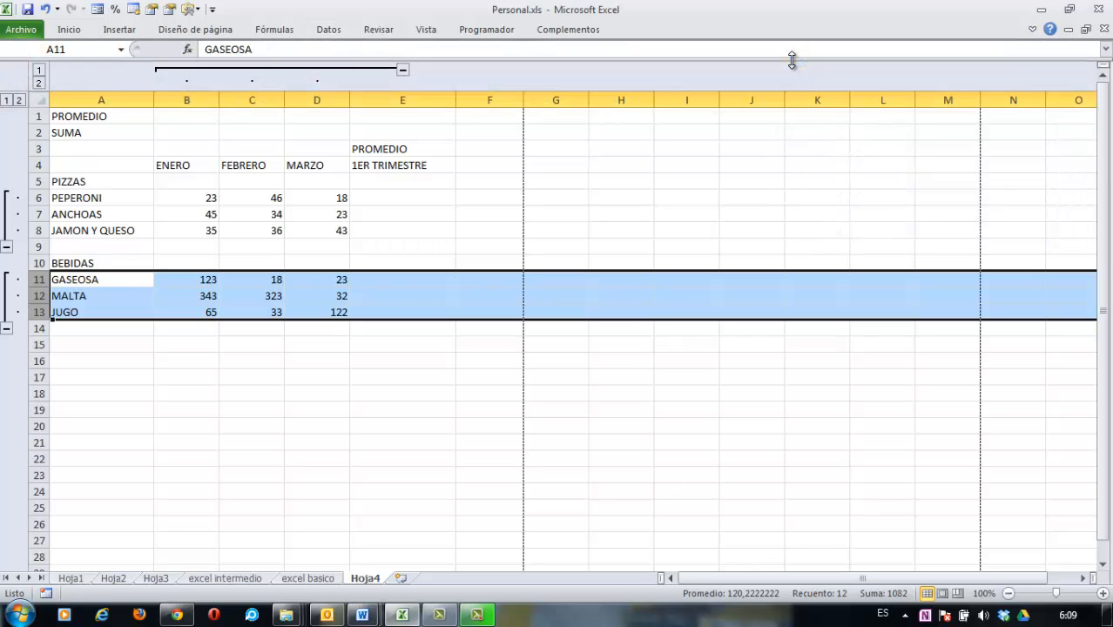
{"action": "left_click", "coordinate": [311, 400]}
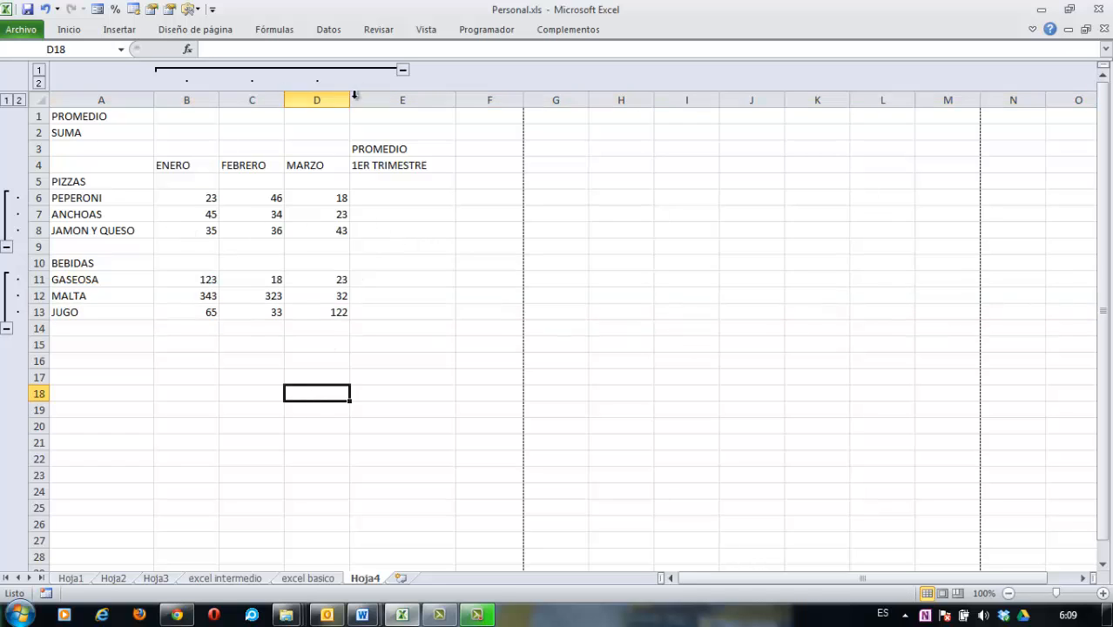
- Collapse and expand the month column group twice, and the PIZZAS row group once
{"action": "left_click", "coordinate": [403, 72]}
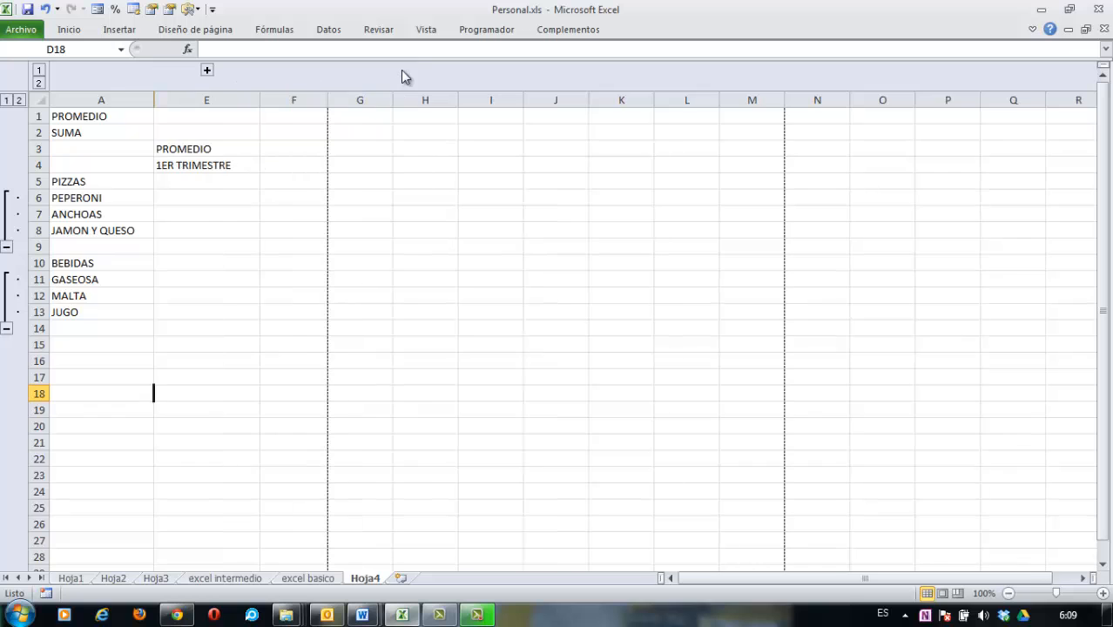
{"action": "left_click", "coordinate": [208, 72]}
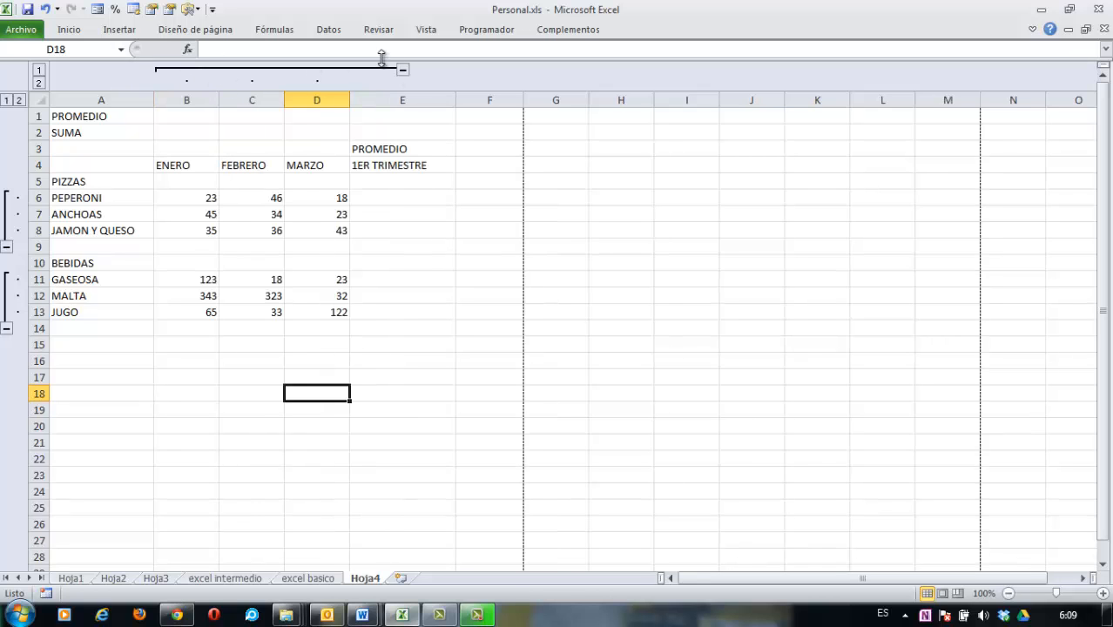
{"action": "left_click", "coordinate": [402, 72]}
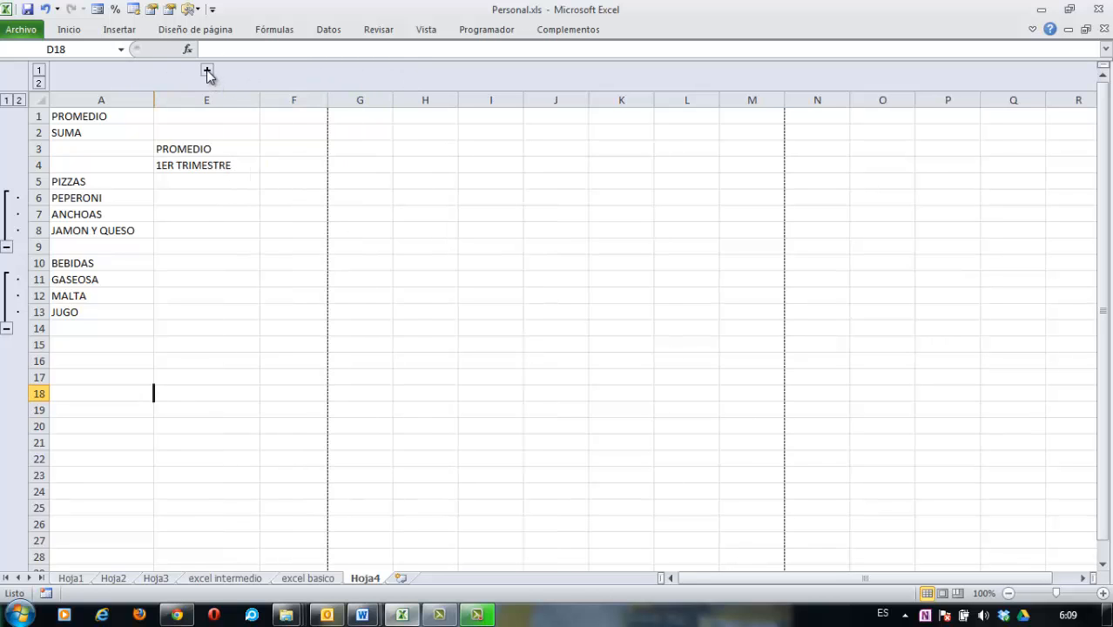
{"action": "left_click", "coordinate": [207, 72]}
{"action": "left_click", "coordinate": [6, 247]}
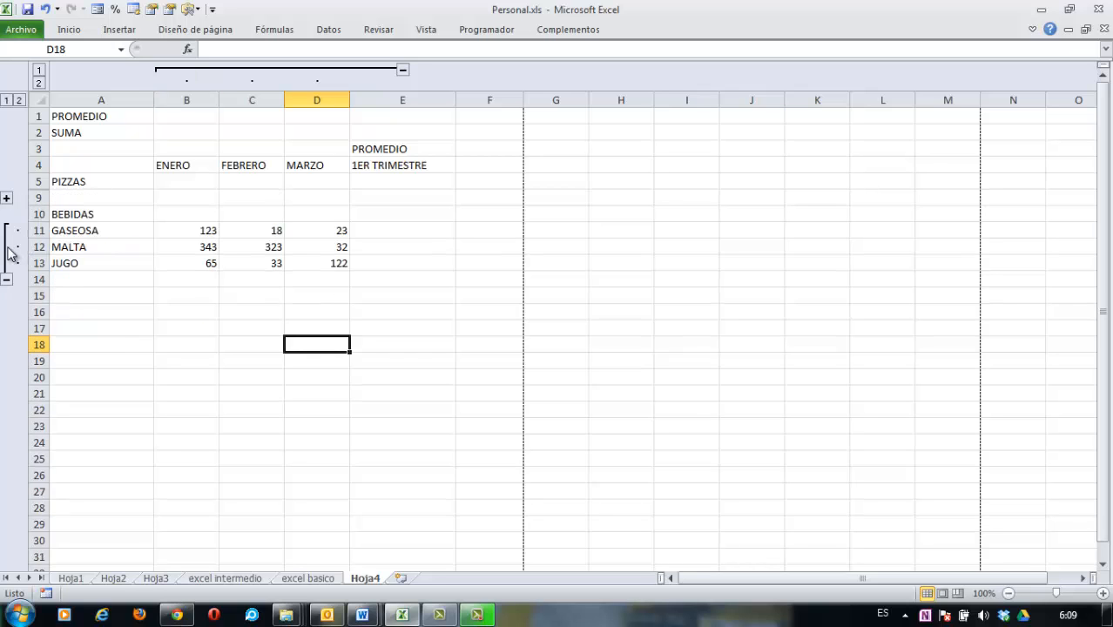
{"action": "left_click", "coordinate": [6, 198]}
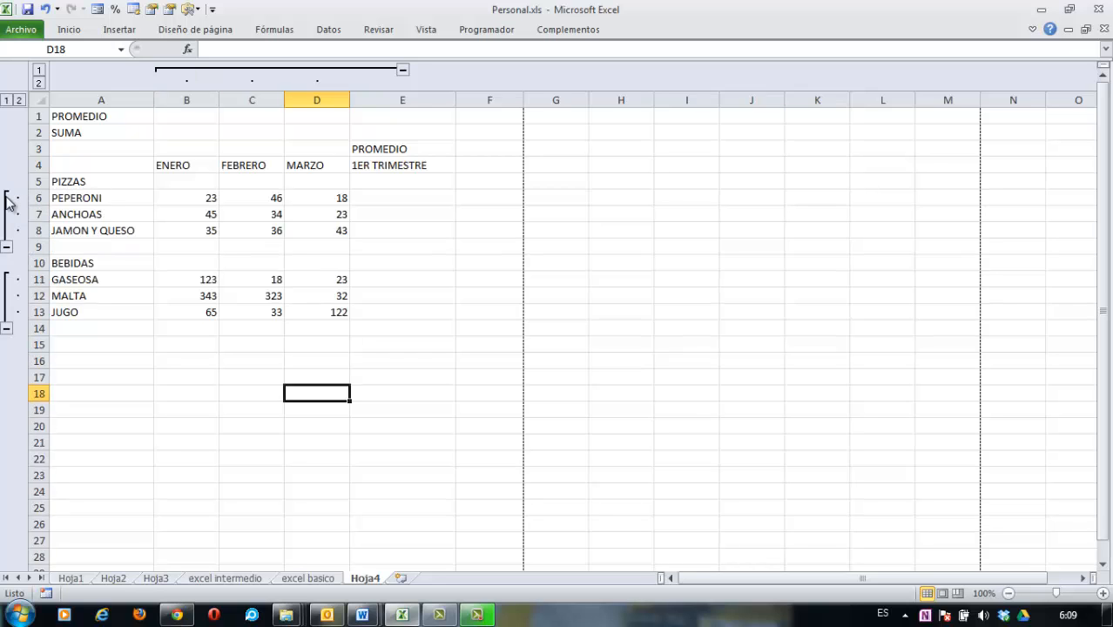
- Collapse and expand the BEBIDAS row group once
{"action": "left_click", "coordinate": [6, 328]}
{"action": "left_click", "coordinate": [6, 279]}
- Dismiss the Windows colour-scheme prompt and check the selector list in cell E3, keeping PROMEDIO selected
{"action": "left_click", "coordinate": [427, 149]}
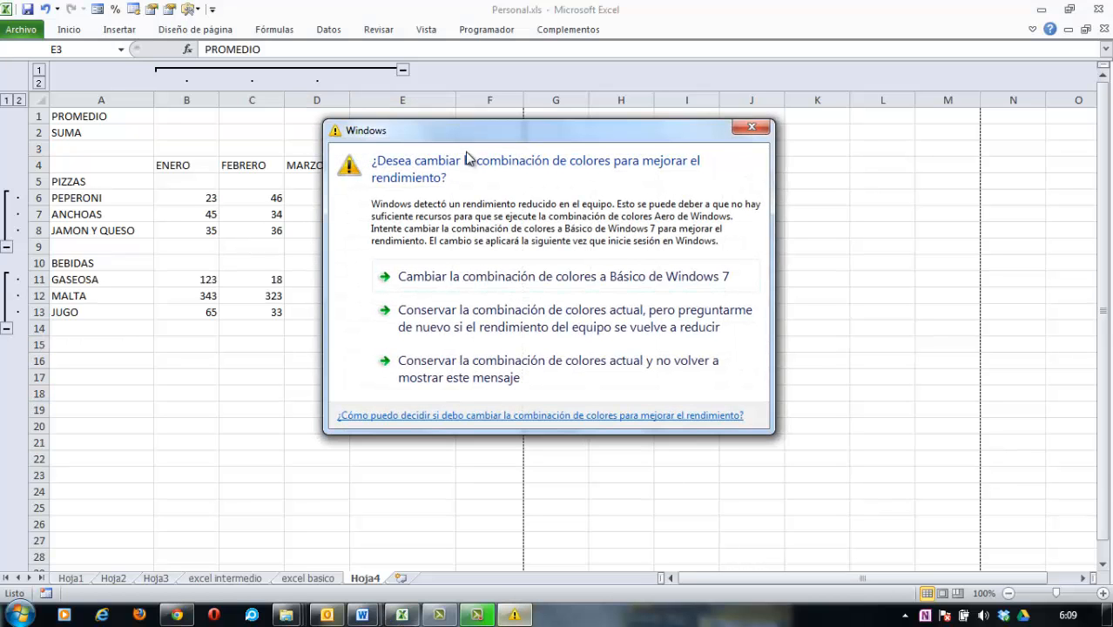
{"action": "left_click", "coordinate": [752, 127]}
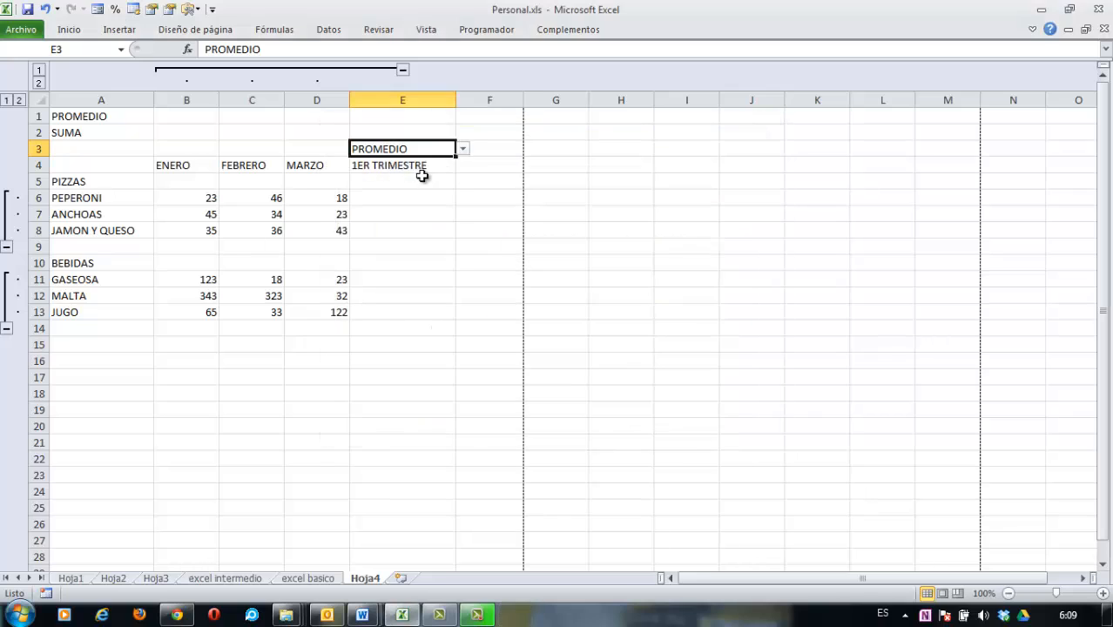
{"action": "left_click", "coordinate": [463, 150]}
{"action": "left_click", "coordinate": [466, 155]}
{"action": "left_click", "coordinate": [384, 195]}
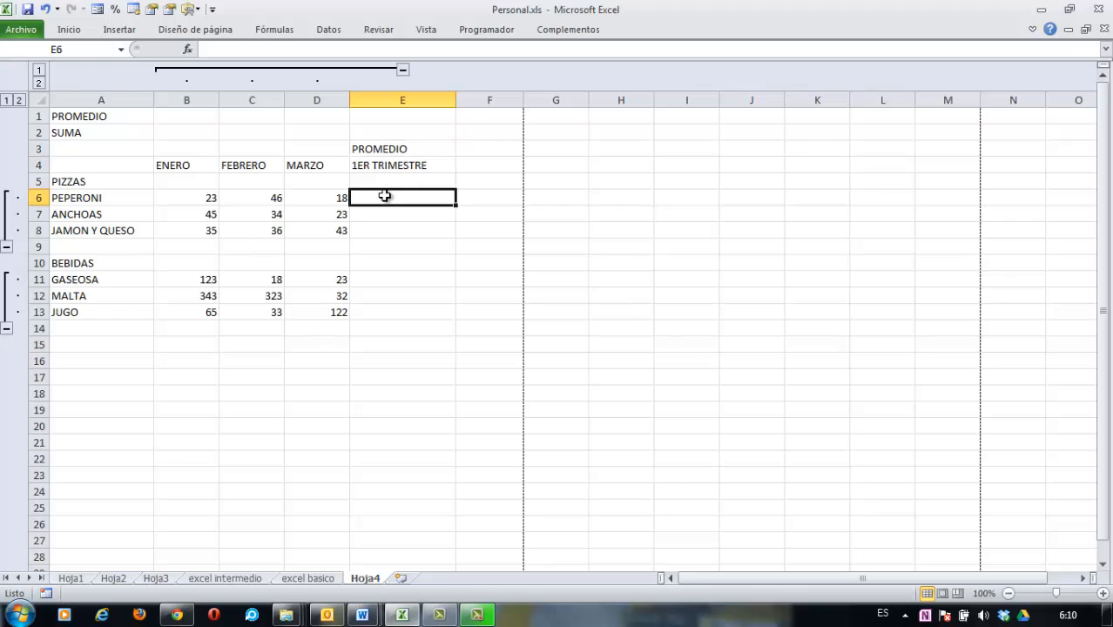
{"action": "left_click", "coordinate": [434, 149]}
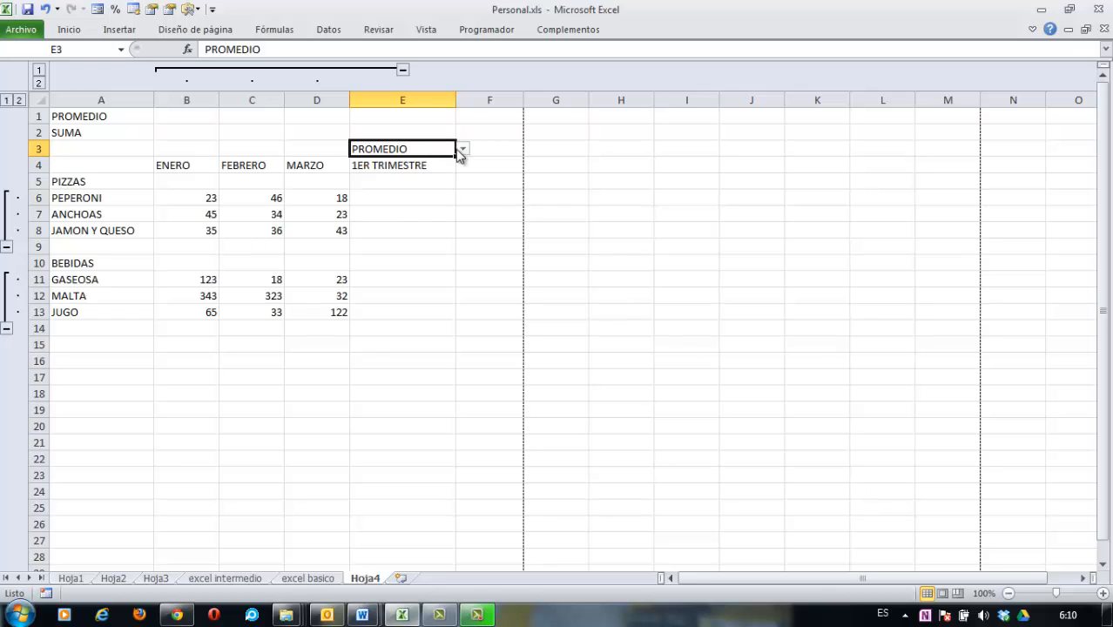
- Start an SI formula in cell E6 for PEPERONI with the condition E3="PROMEDIO"
{"action": "left_click", "coordinate": [391, 201]}
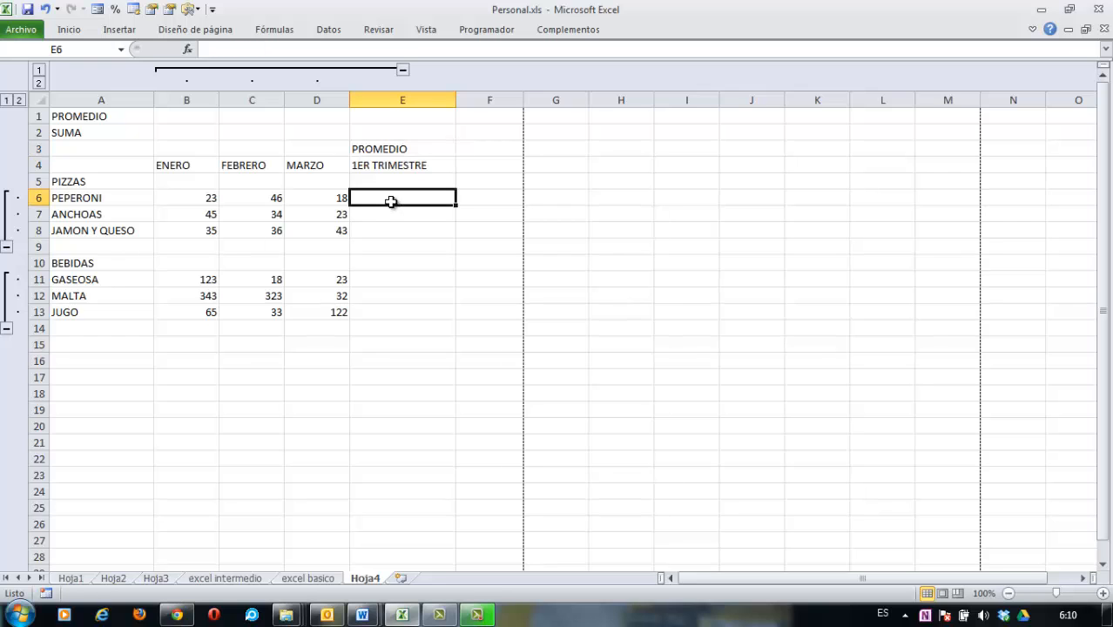
{"action": "type", "text": "="}
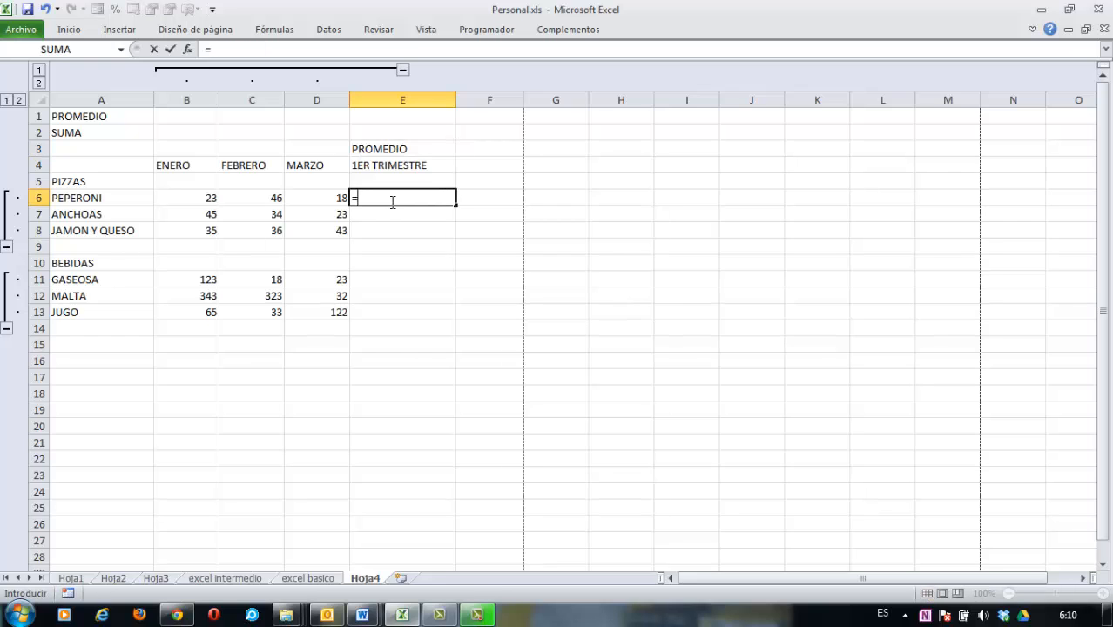
{"action": "type", "text": "SI"}
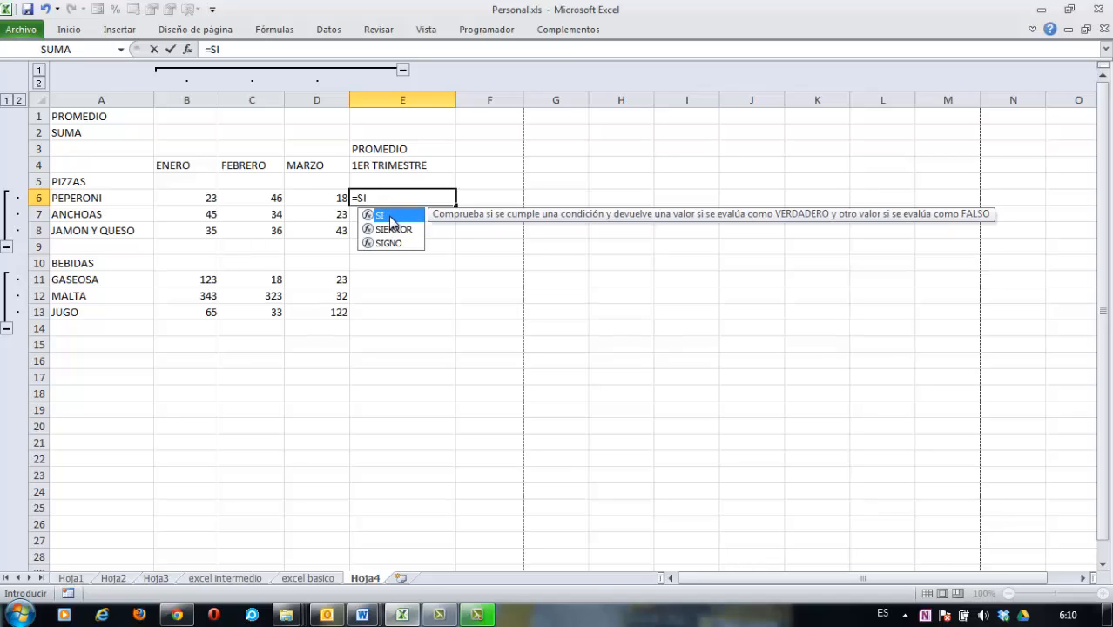
{"action": "double_click", "coordinate": [384, 216]}
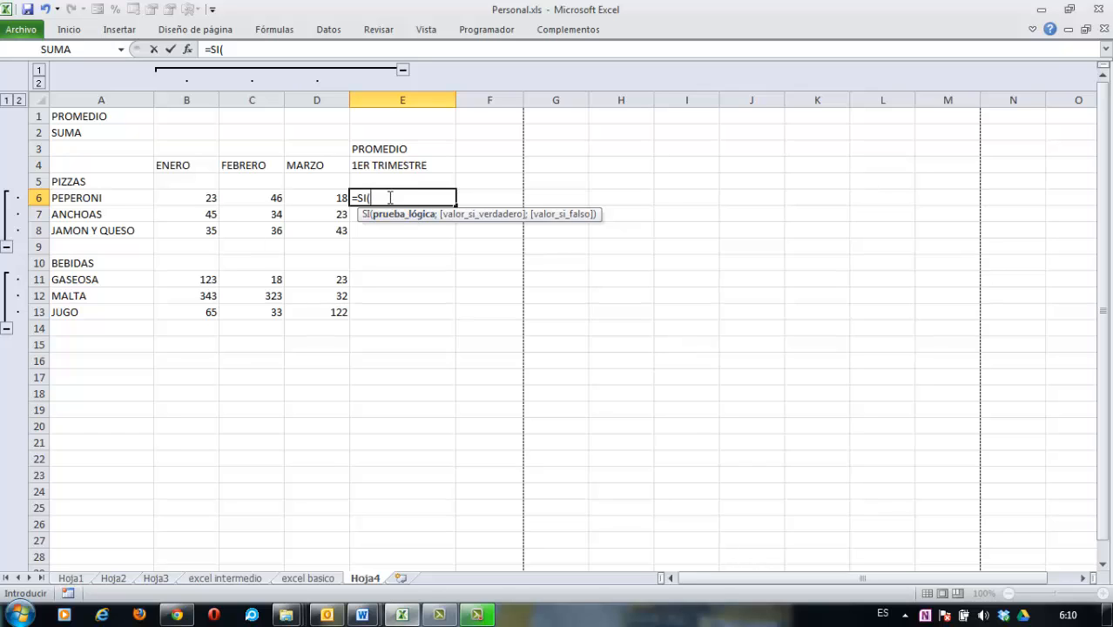
{"action": "left_click", "coordinate": [425, 149]}
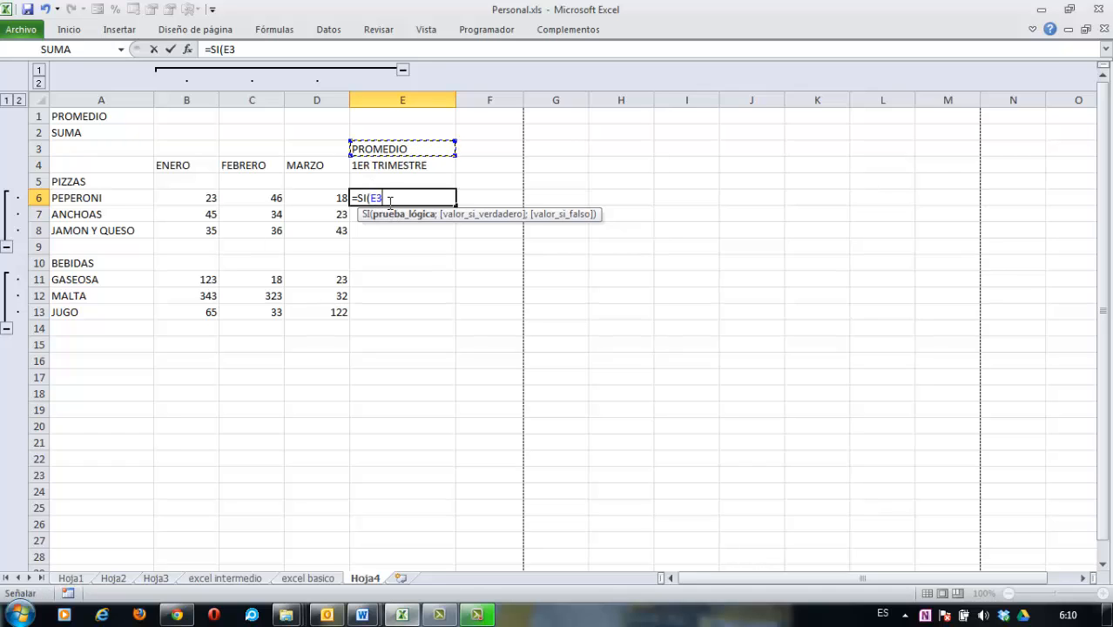
{"action": "type", "text": "="}
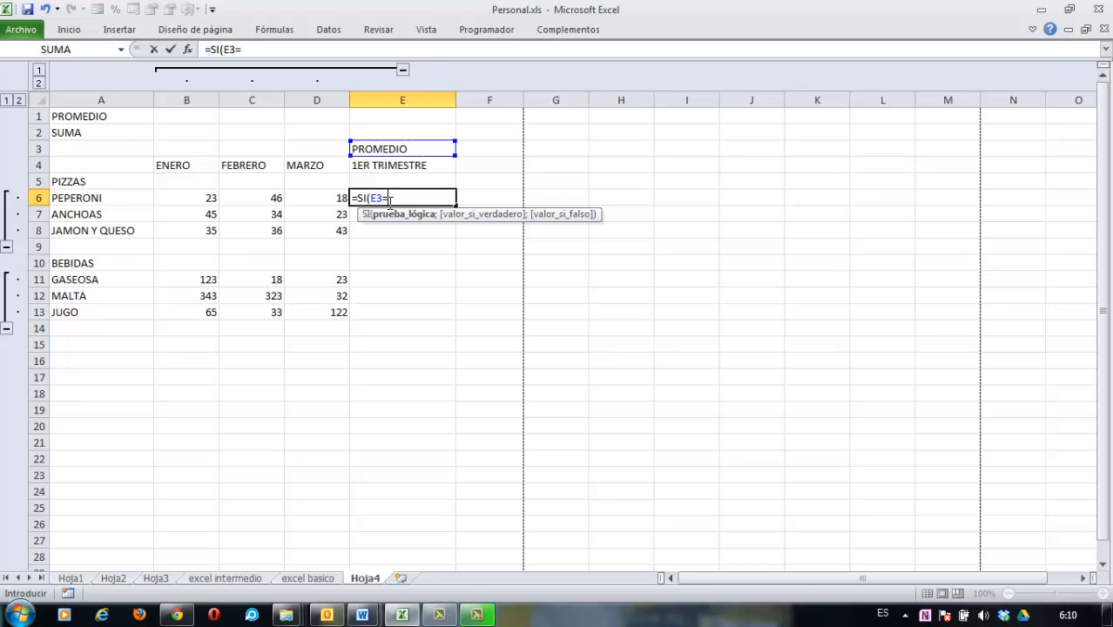
{"action": "type", "text": "\"PROMEDIO"}
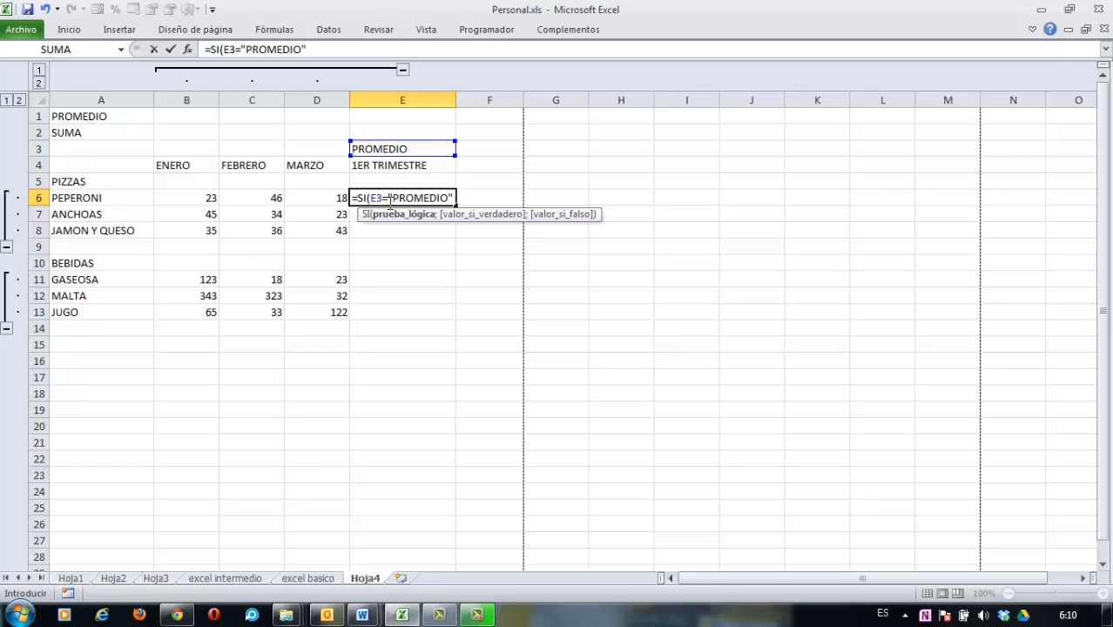
{"action": "type", "text": "\";"}
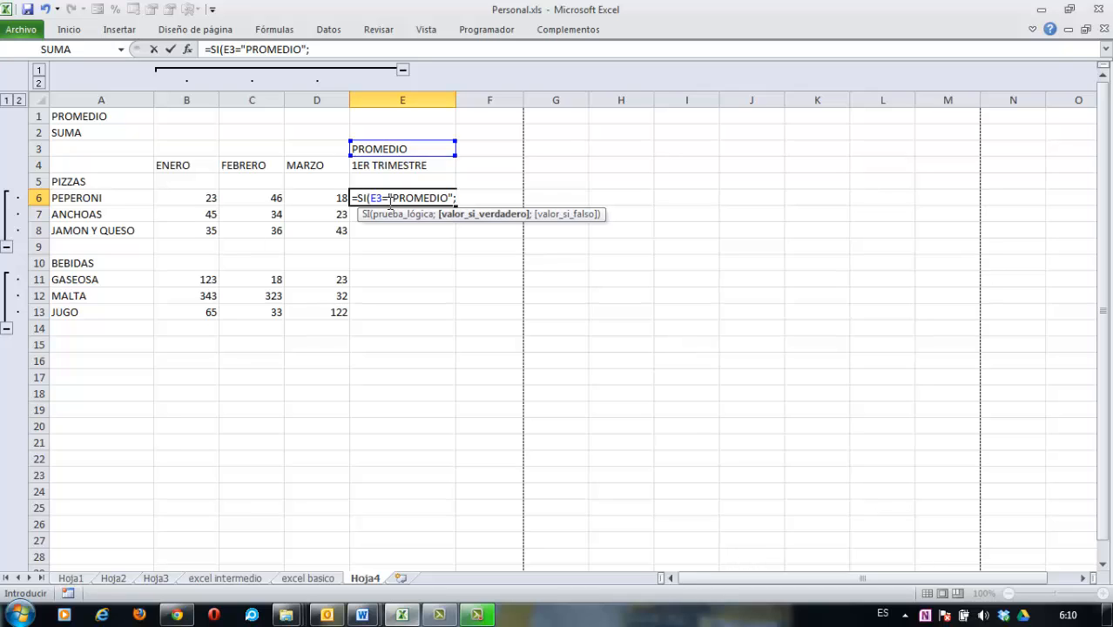
- Add SUBTOTALES(1;B6:D6), using function 1 - PROMEDIO, as the formula's value when the condition is true
{"action": "type", "text": "SUB"}
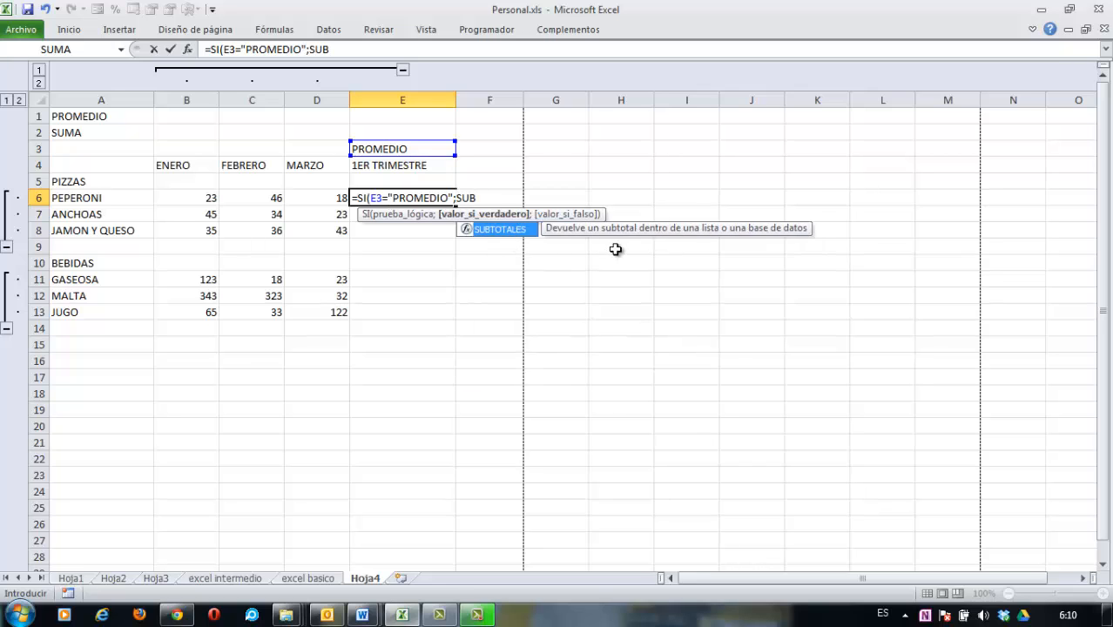
{"action": "left_click", "coordinate": [506, 234]}
{"action": "double_click", "coordinate": [506, 231]}
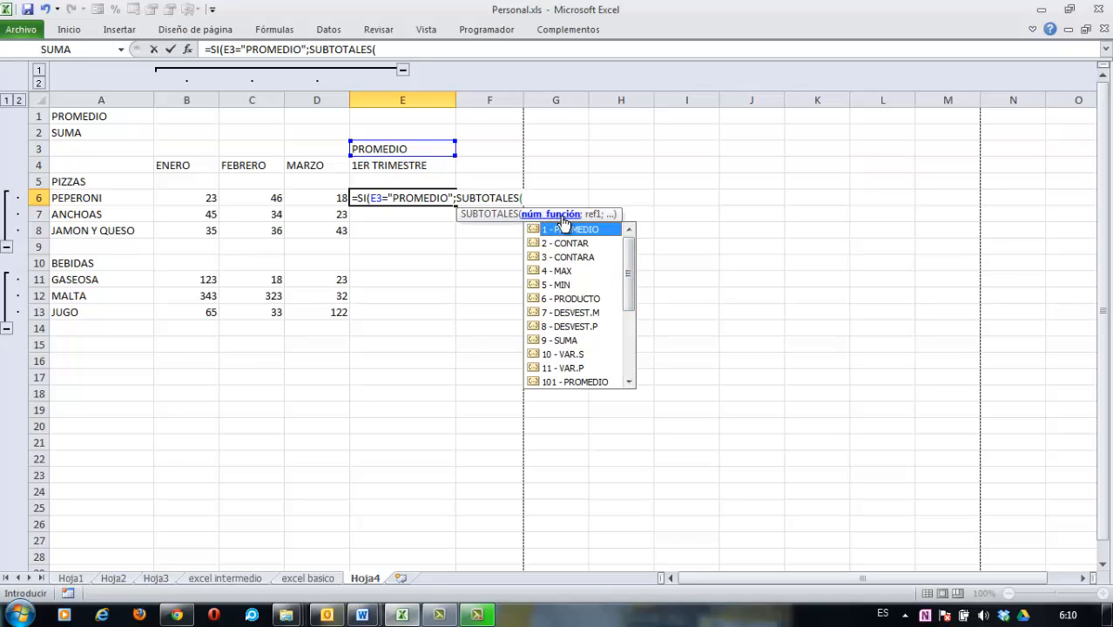
{"action": "scroll", "coordinate": [628, 270], "scroll_direction": "down", "scroll_amount": 3}
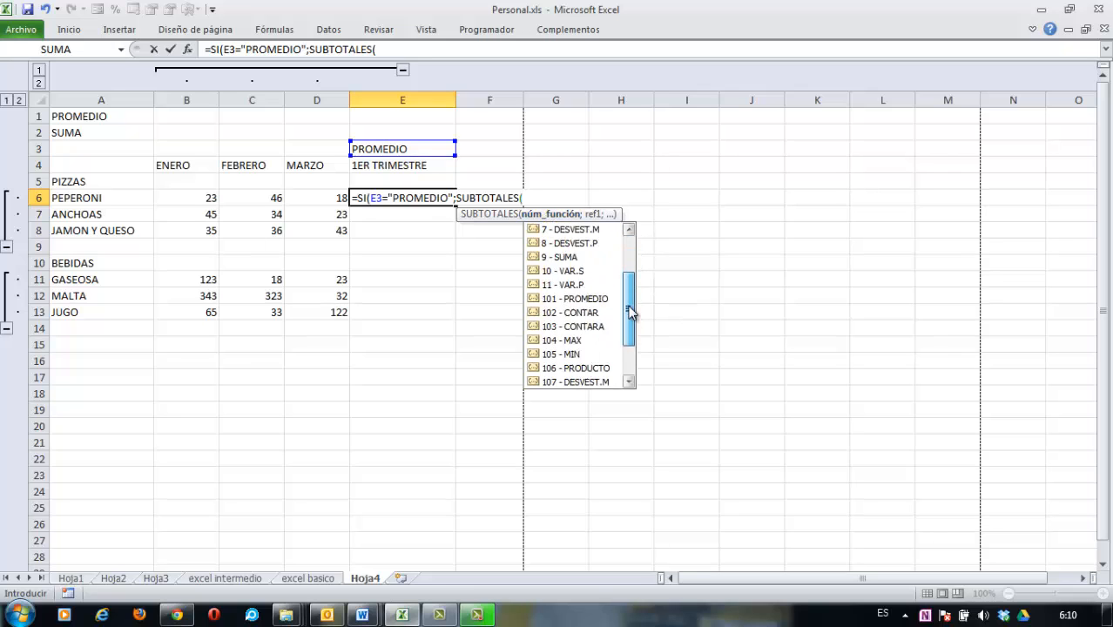
{"action": "scroll", "coordinate": [629, 287], "scroll_direction": "up", "scroll_amount": 3}
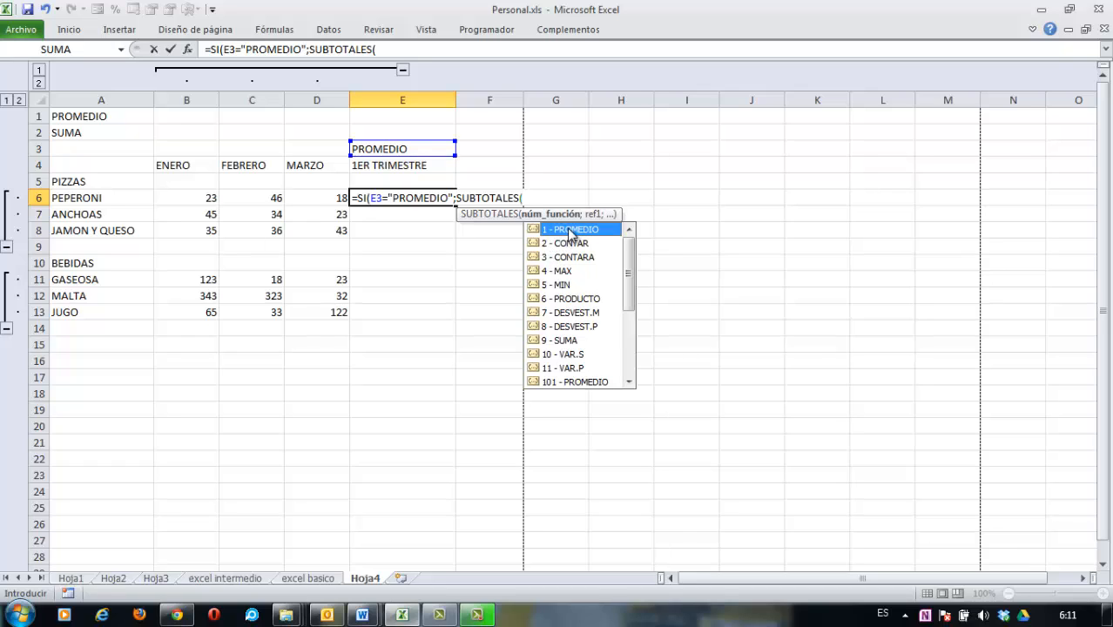
{"action": "double_click", "coordinate": [568, 229]}
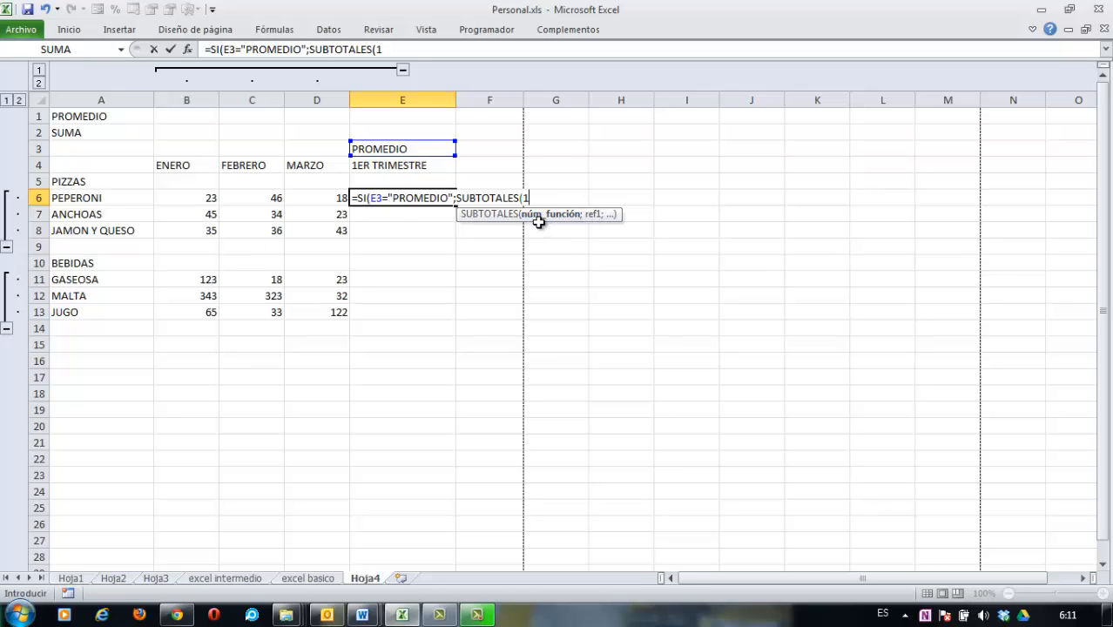
{"action": "type", "text": ";"}
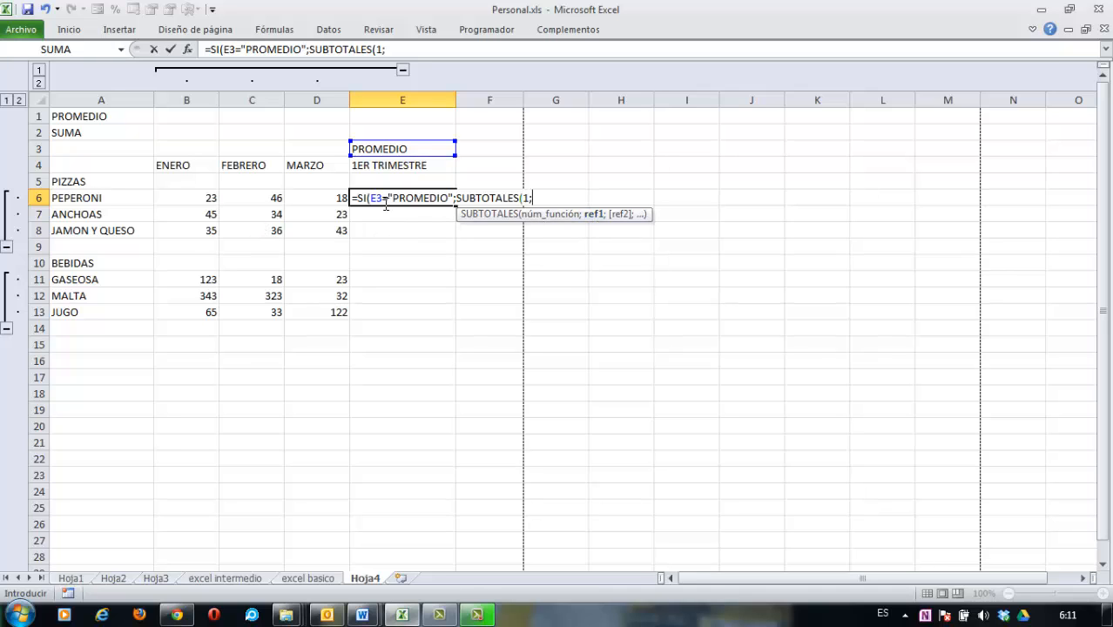
{"action": "left_click_drag", "start_coordinate": [207, 199], "coordinate": [317, 197]}
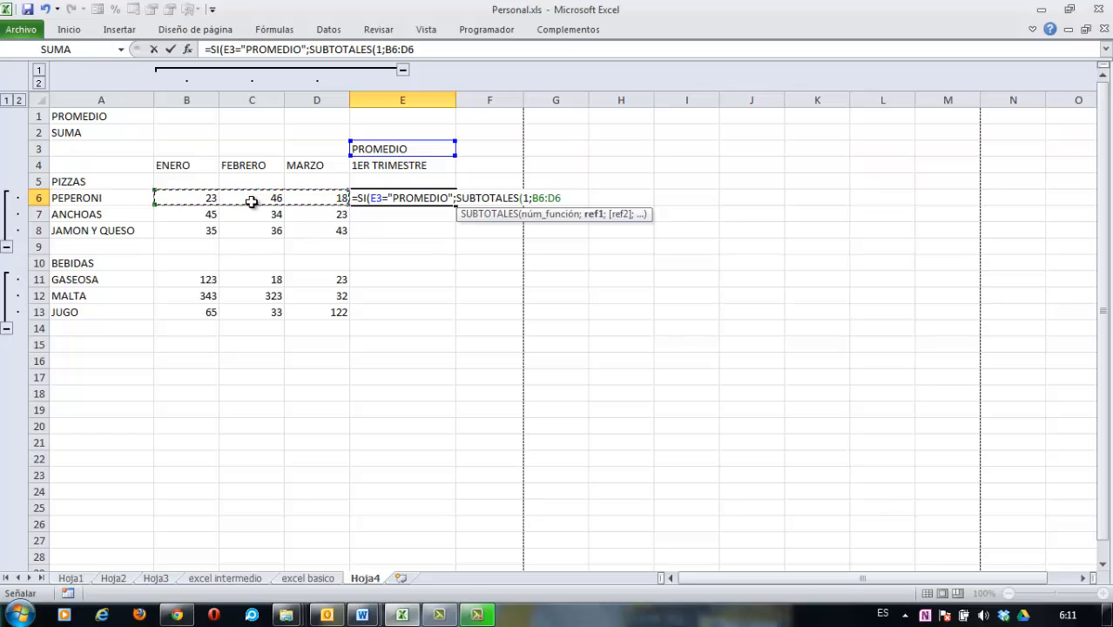
{"action": "type", "text": ")"}
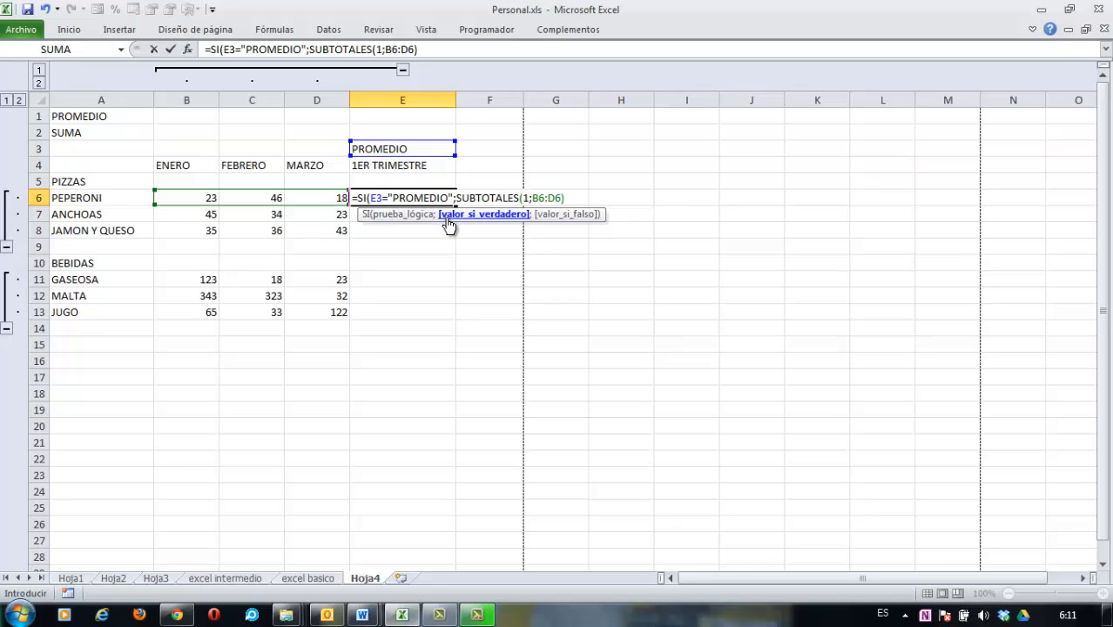
- Nest a second SI as the false value in the E6 formula, with the condition E3="SUMA"
{"action": "type", "text": ";"}
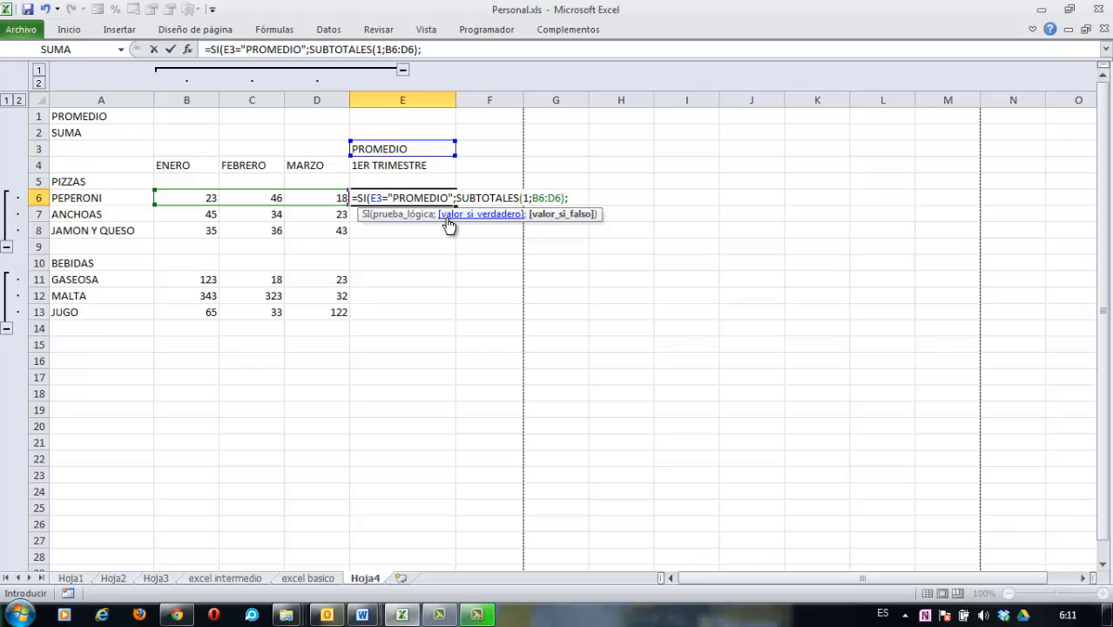
{"action": "type", "text": "SI"}
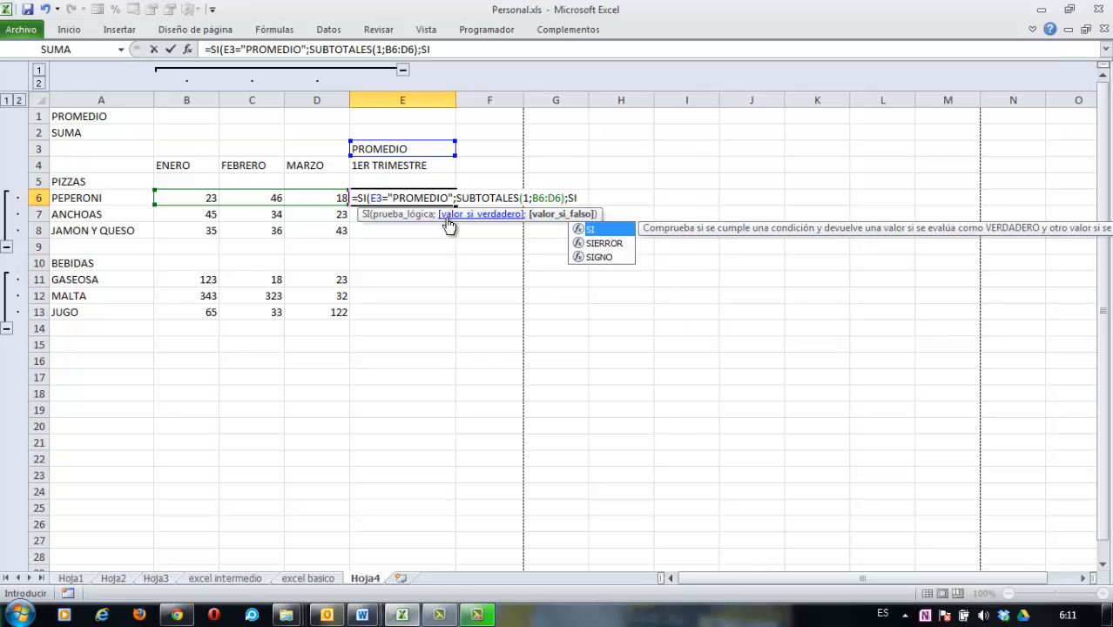
{"action": "type", "text": "("}
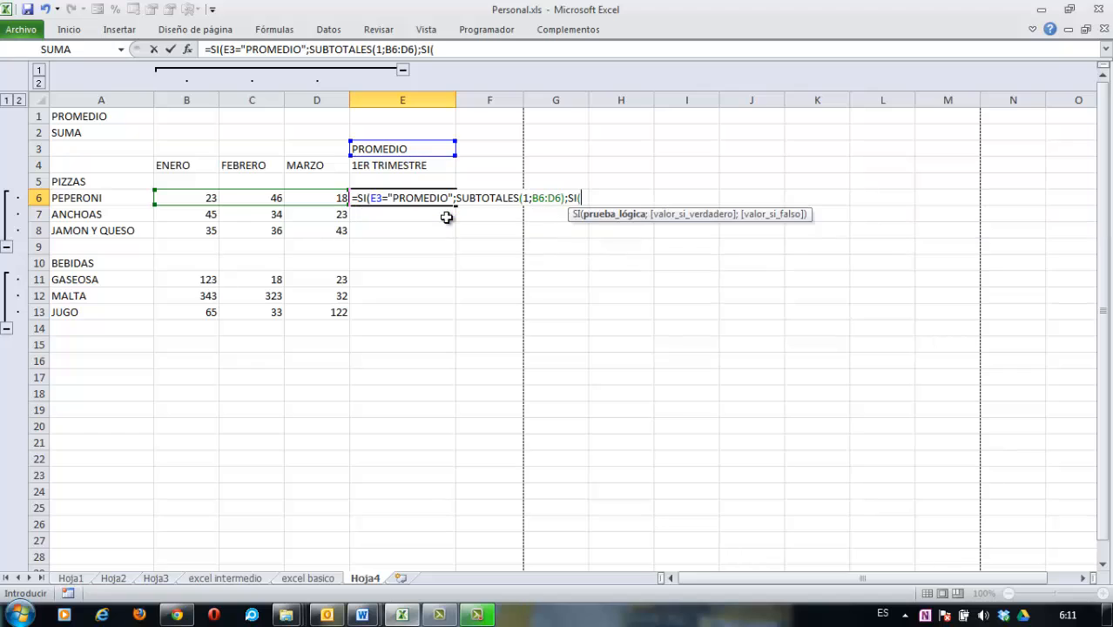
{"action": "left_click", "coordinate": [384, 151]}
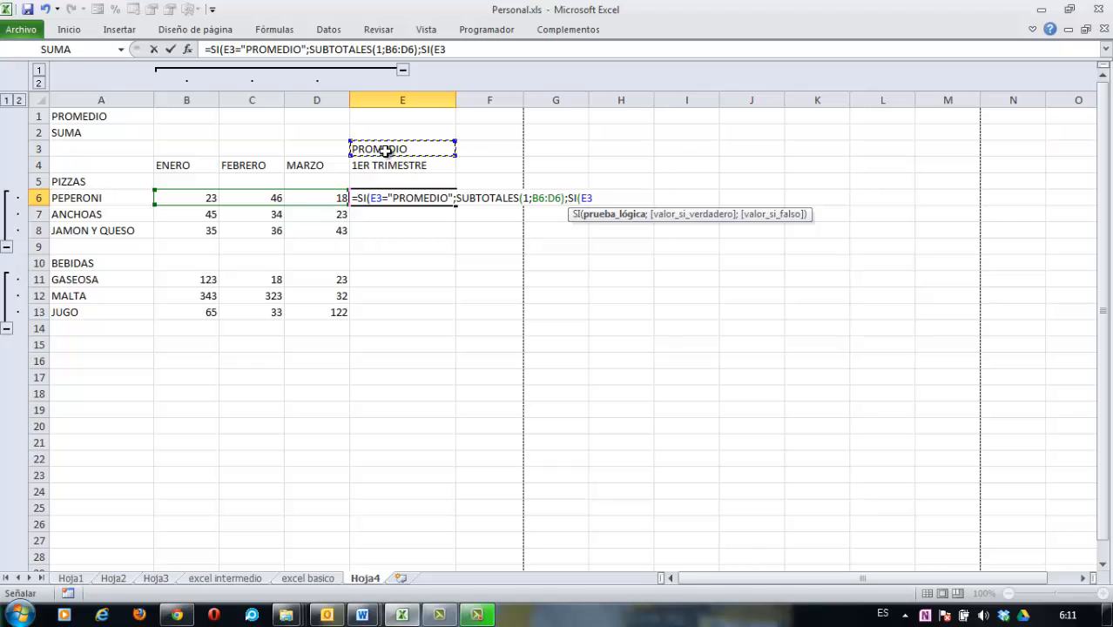
{"action": "type", "text": "=\"SUMA\""}
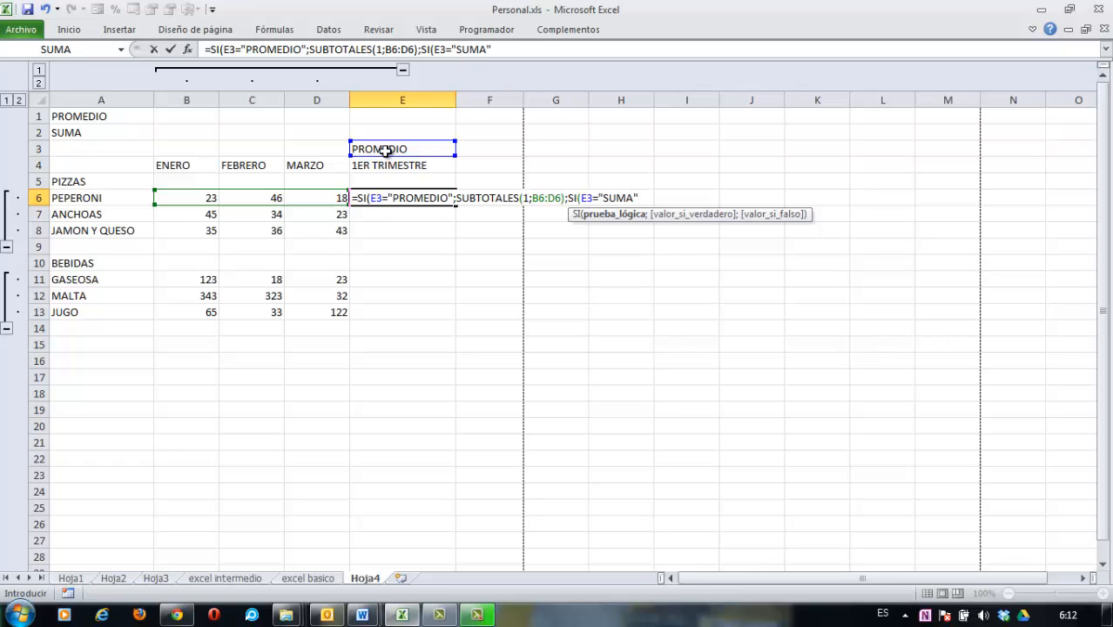
{"action": "type", "text": ";"}
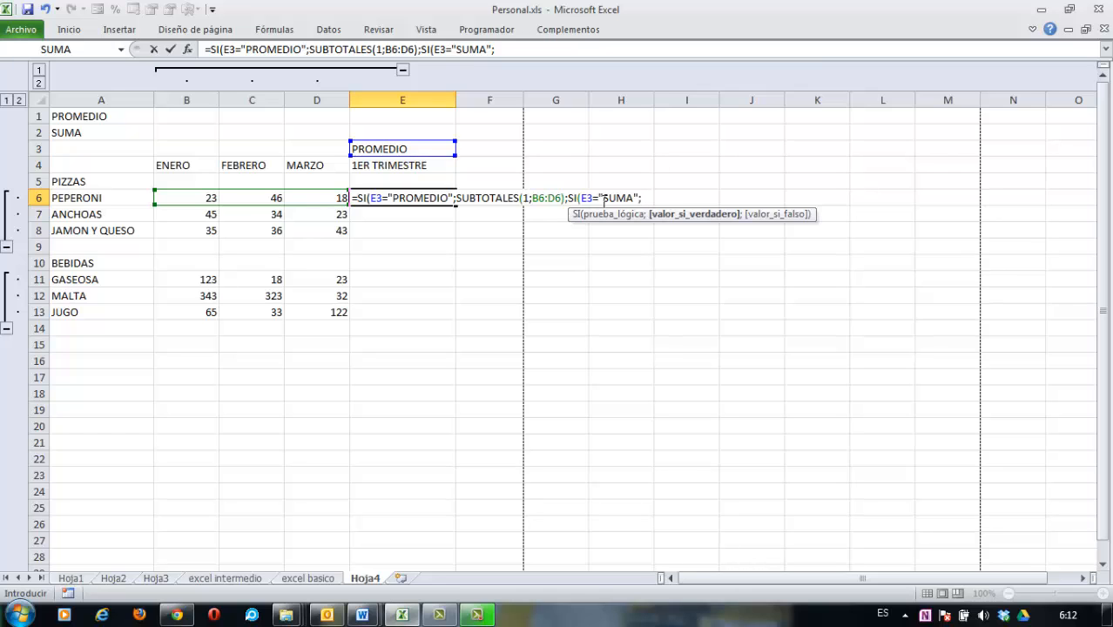
- Add SUBTOTALES(9;B6:D6), using function 9 - SUMA, as the nested SI's true value
{"action": "type", "text": "SU"}
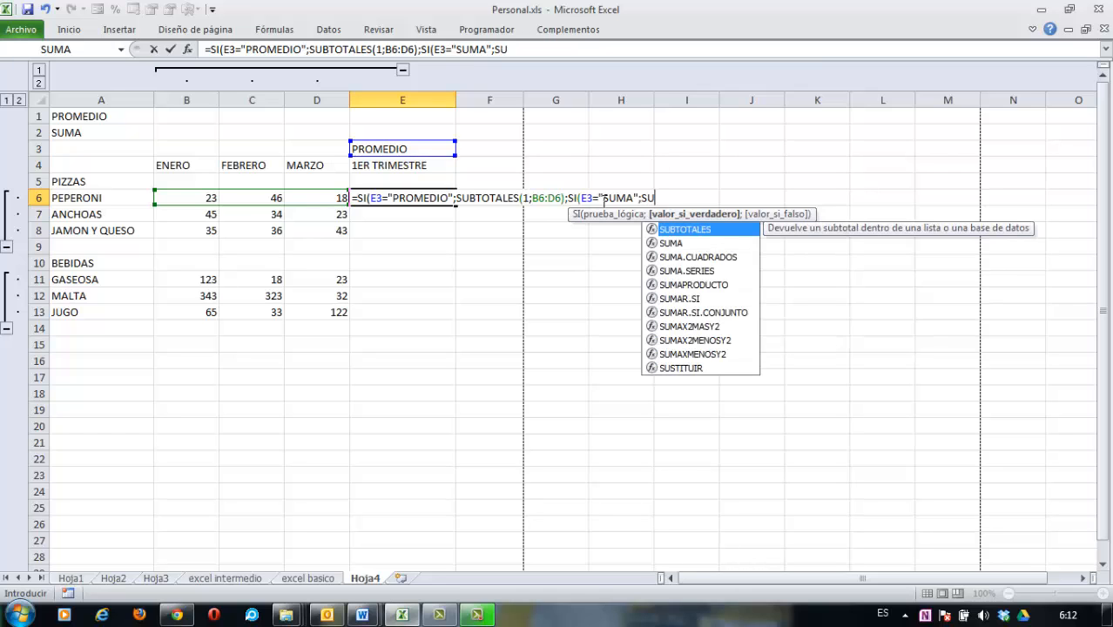
{"action": "double_click", "coordinate": [689, 229]}
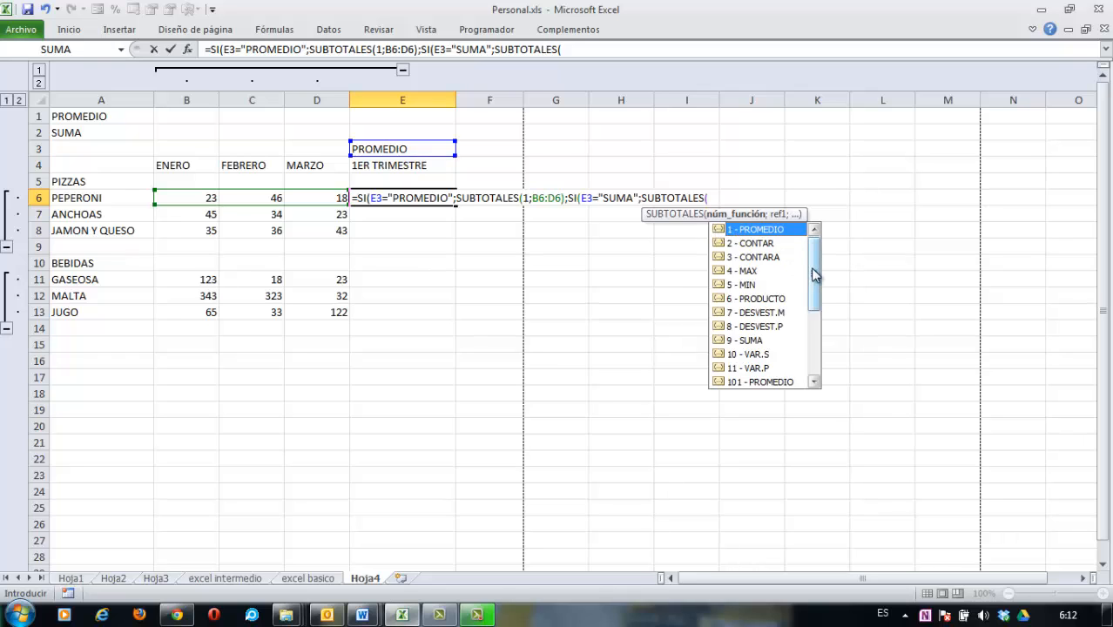
{"action": "scroll", "coordinate": [815, 275], "scroll_direction": "down", "scroll_amount": 1}
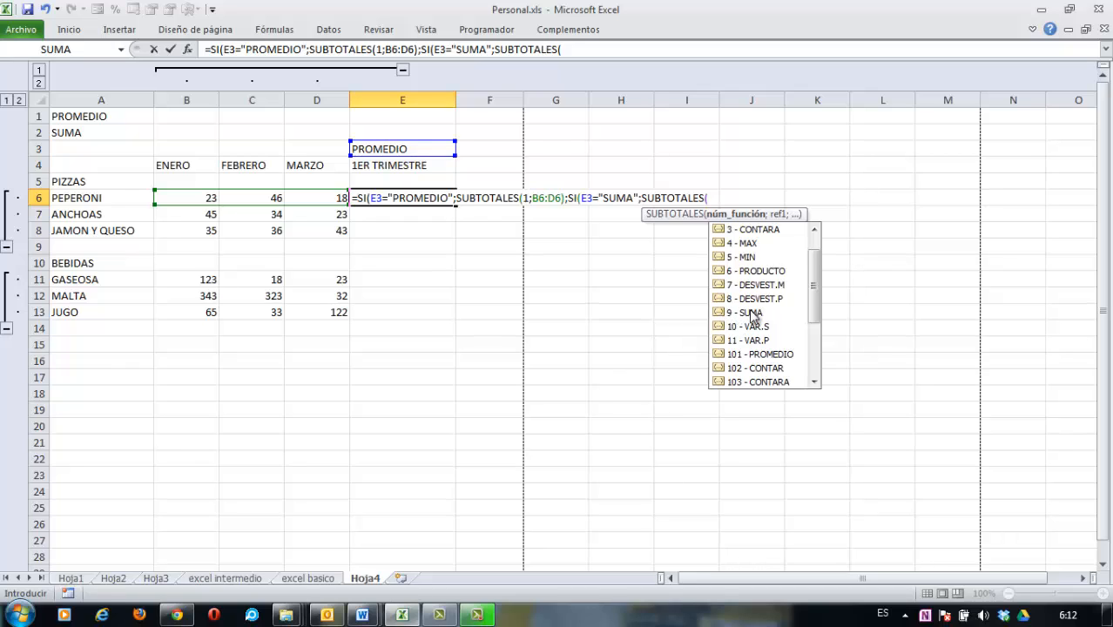
{"action": "double_click", "coordinate": [731, 314]}
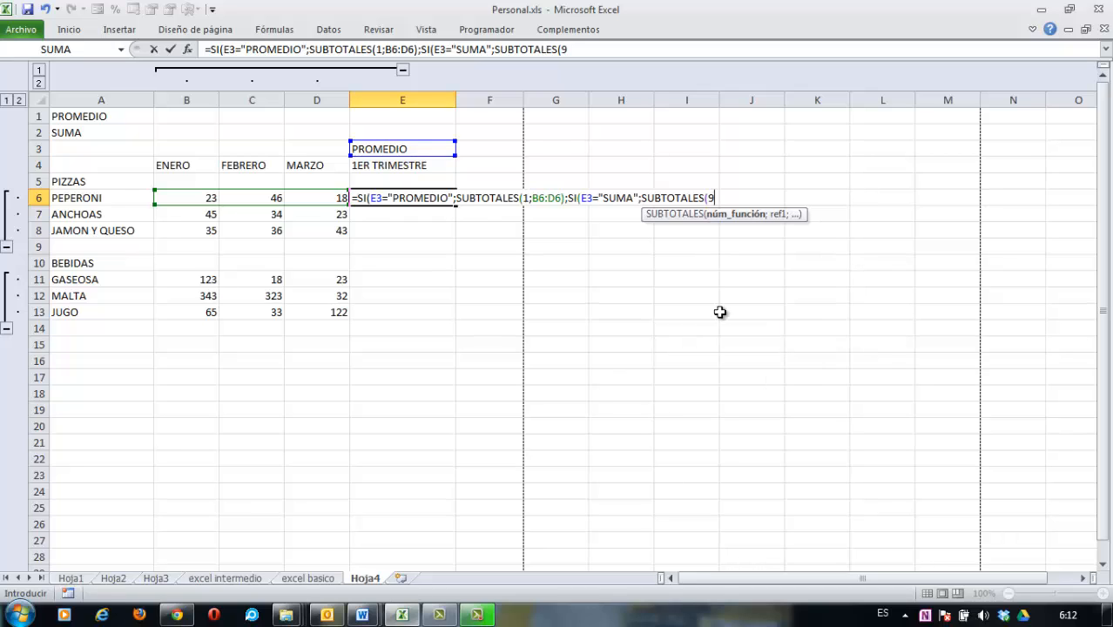
{"action": "type", "text": ";"}
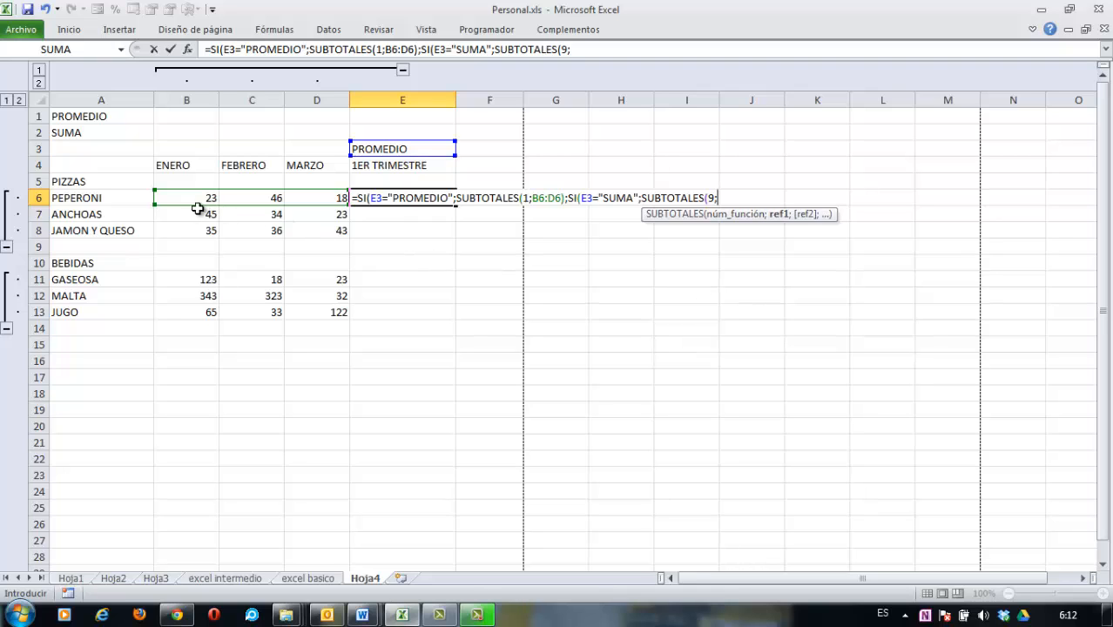
{"action": "left_click_drag", "start_coordinate": [184, 199], "coordinate": [314, 203]}
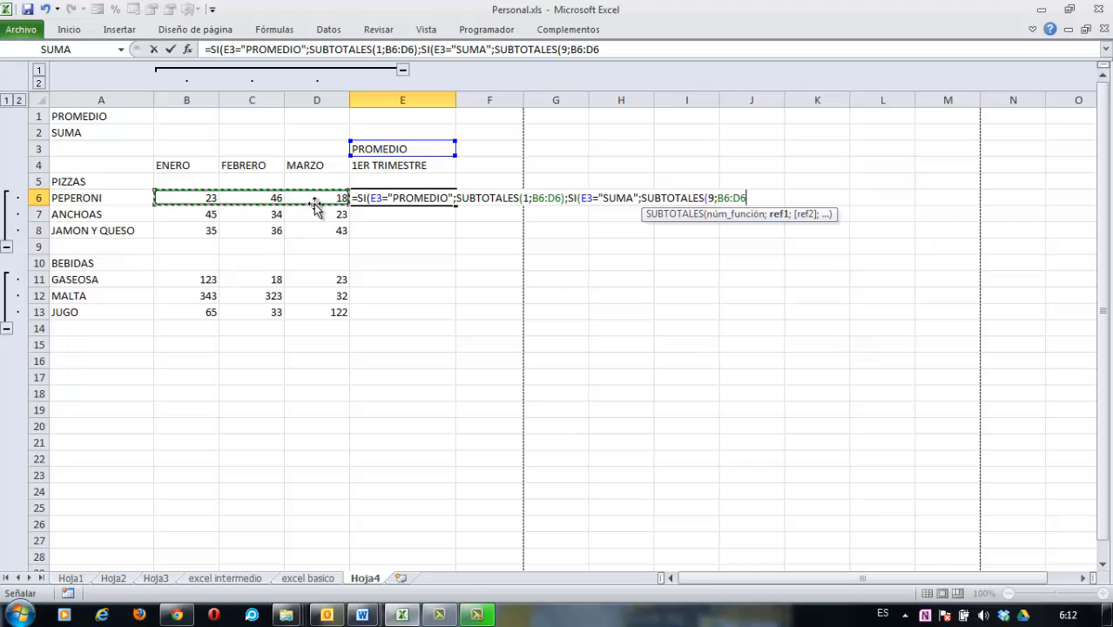
{"action": "type", "text": ")"}
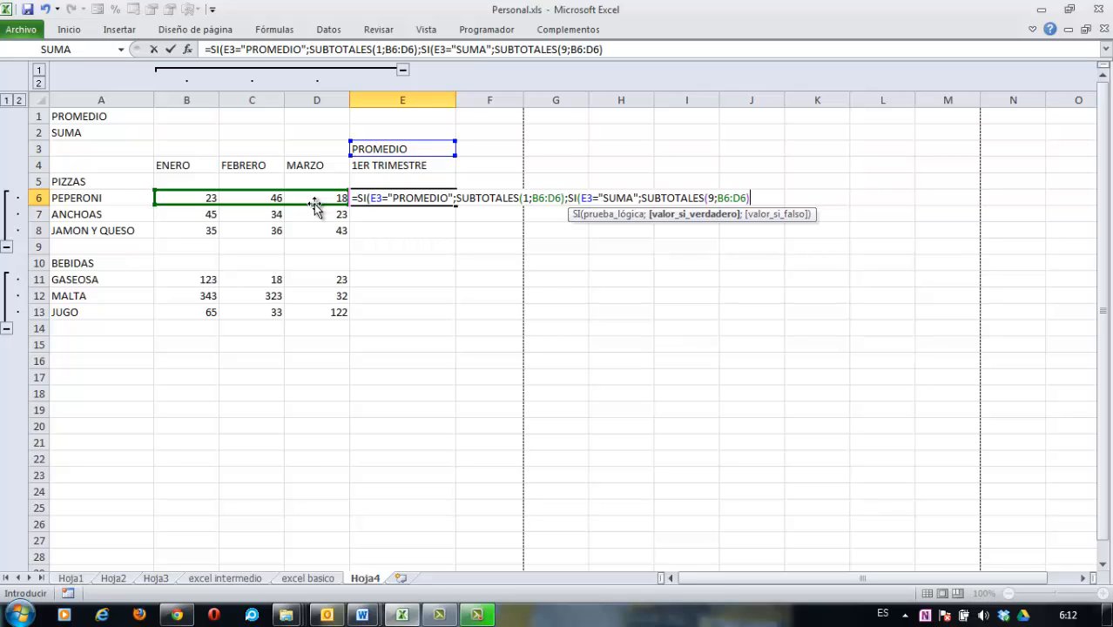
- Finish the E6 formula with "NO HAY SELECCIÓN" as the nested SI's false value and close both functions
{"action": "type", "text": ";"}
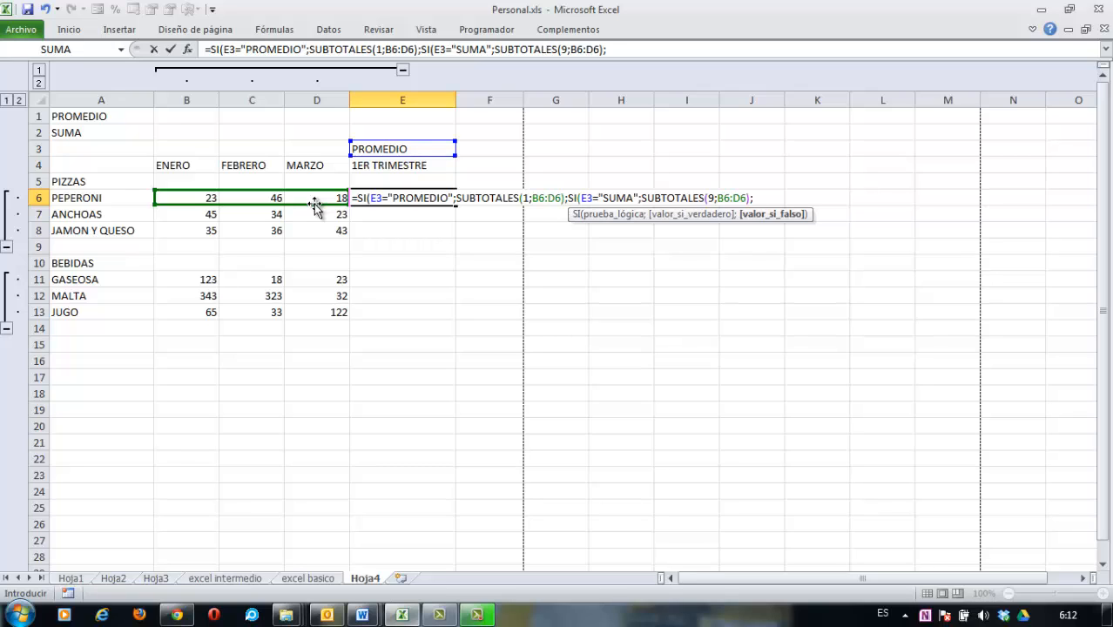
{"action": "type", "text": "\"NO HAY S"}
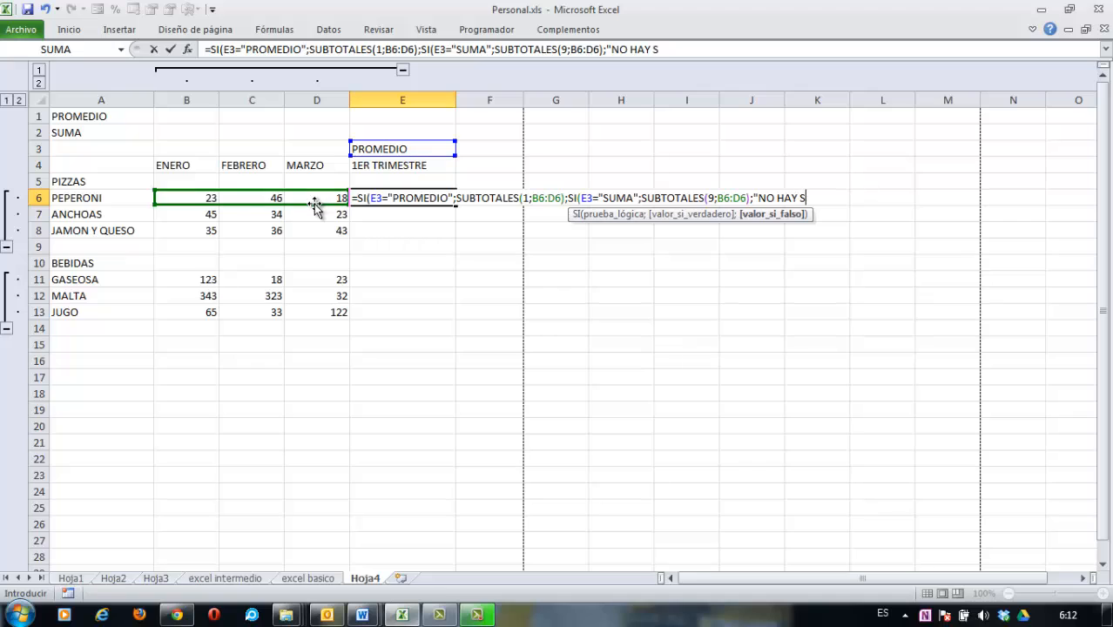
{"action": "type", "text": "ELECCION"}
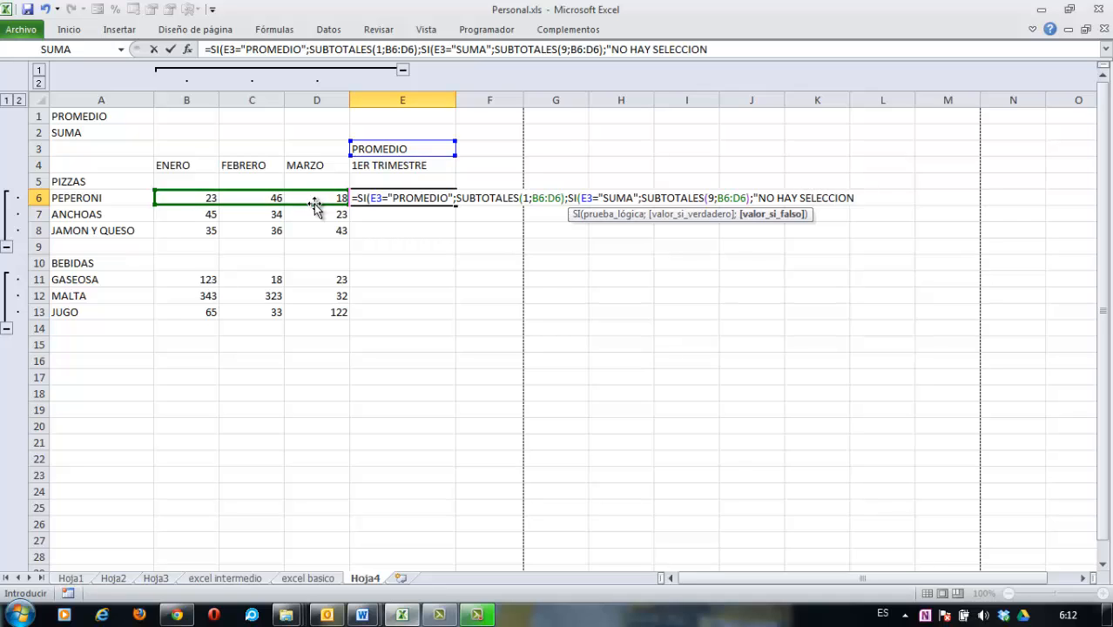
{"action": "key", "text": "BackSpace"}
{"action": "key", "text": "BackSpace"}
{"action": "type", "text": "ÓN\")"}
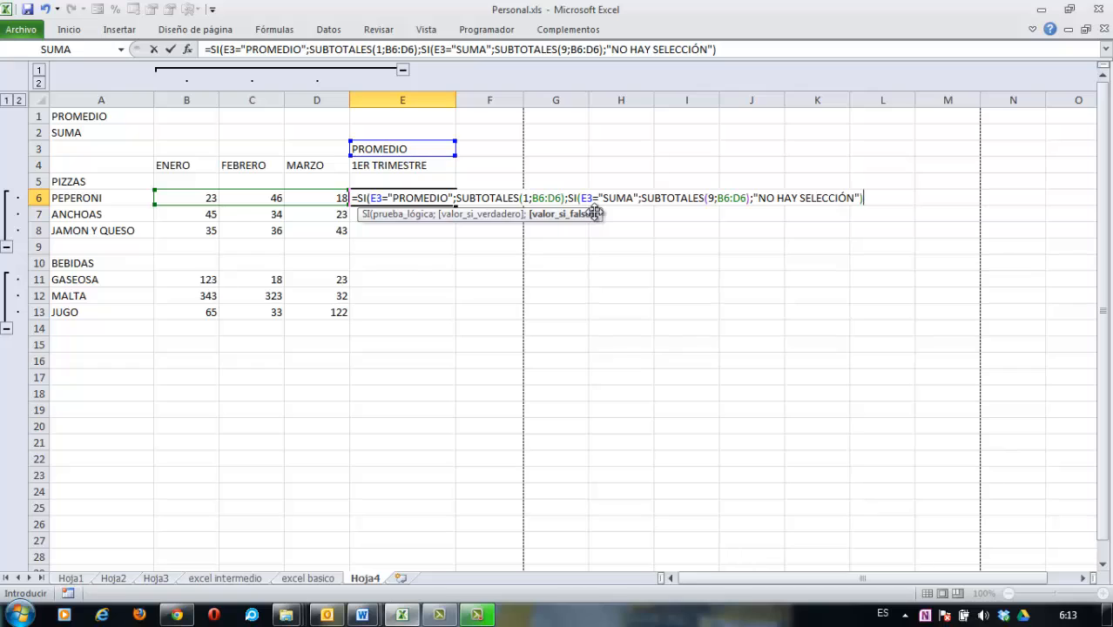
{"action": "type", "text": ")"}
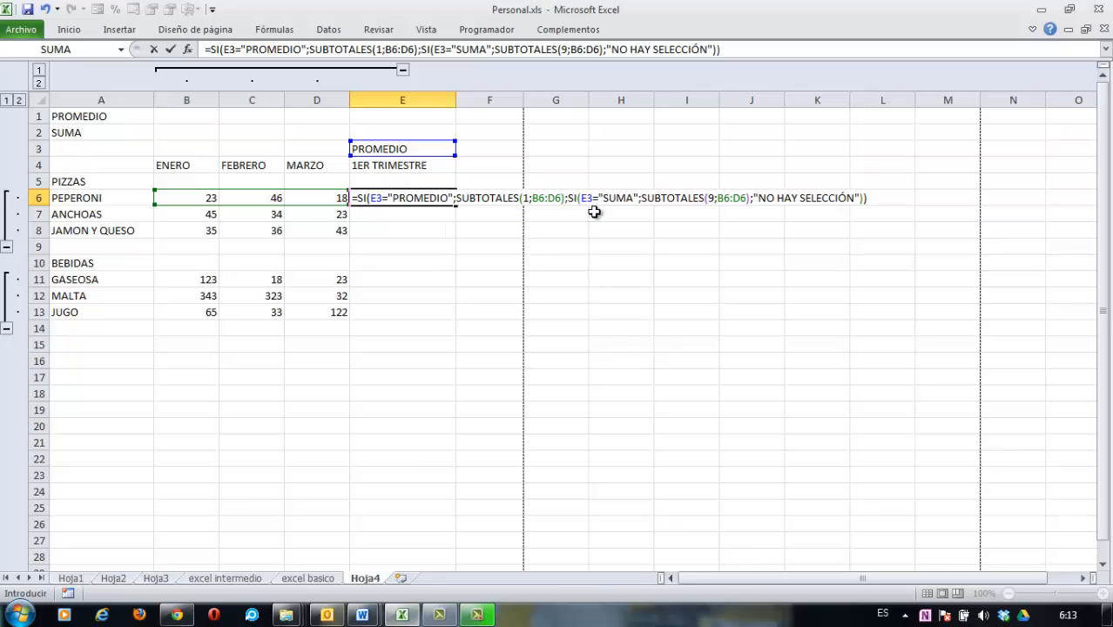
{"action": "key", "text": "Return"}
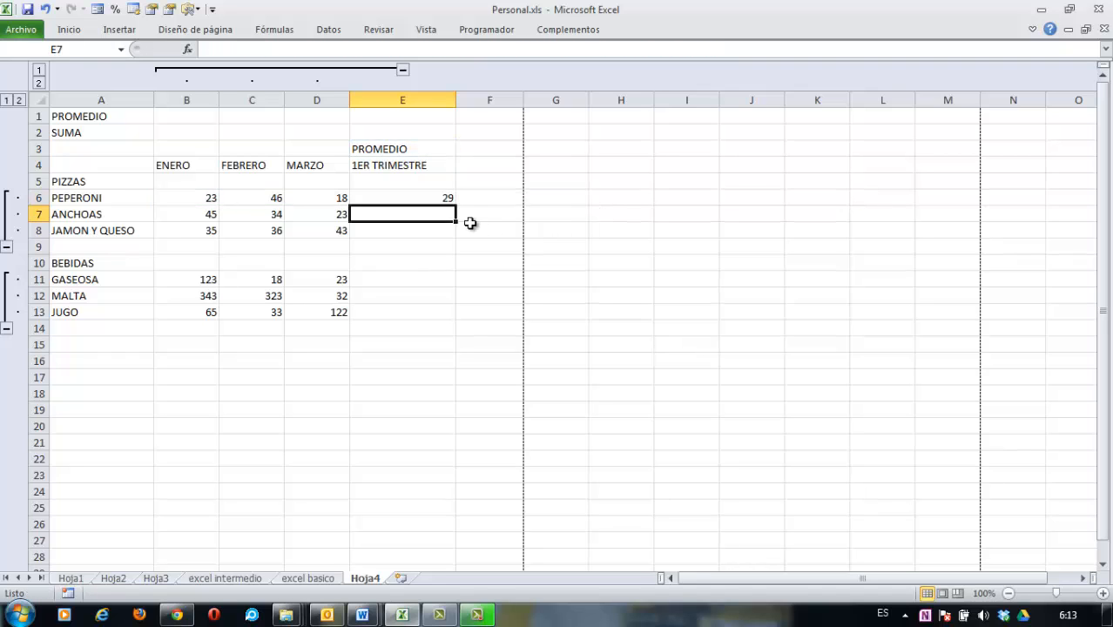
- Test the E6 formula by switching the E3 selector to SUMA and back to PROMEDIO
{"action": "left_click", "coordinate": [435, 197]}
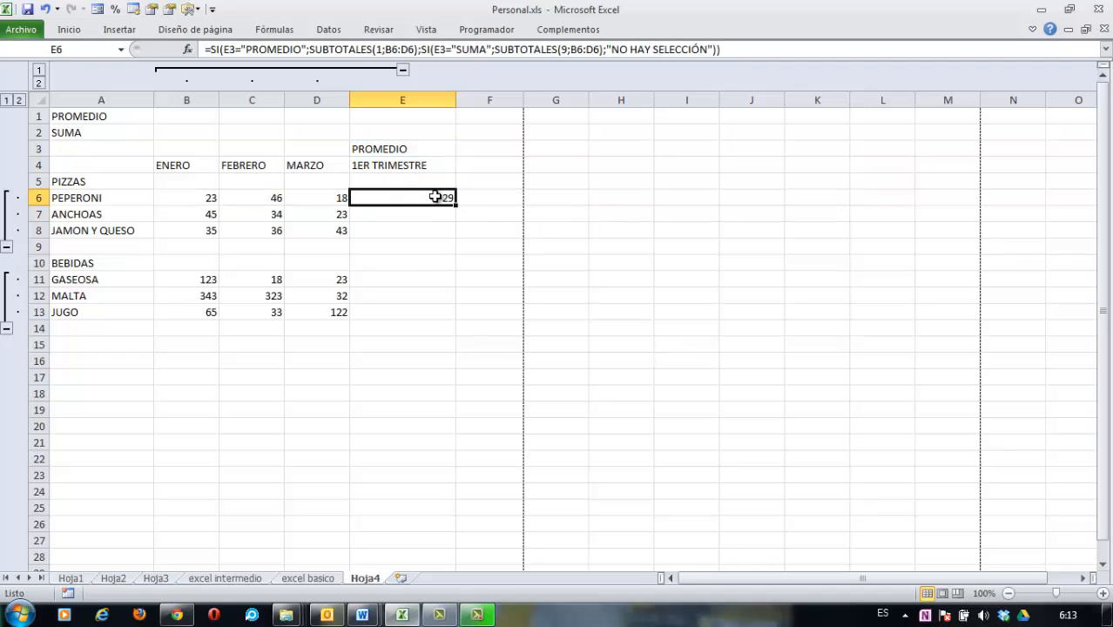
{"action": "left_click", "coordinate": [435, 149]}
{"action": "left_click", "coordinate": [462, 149]}
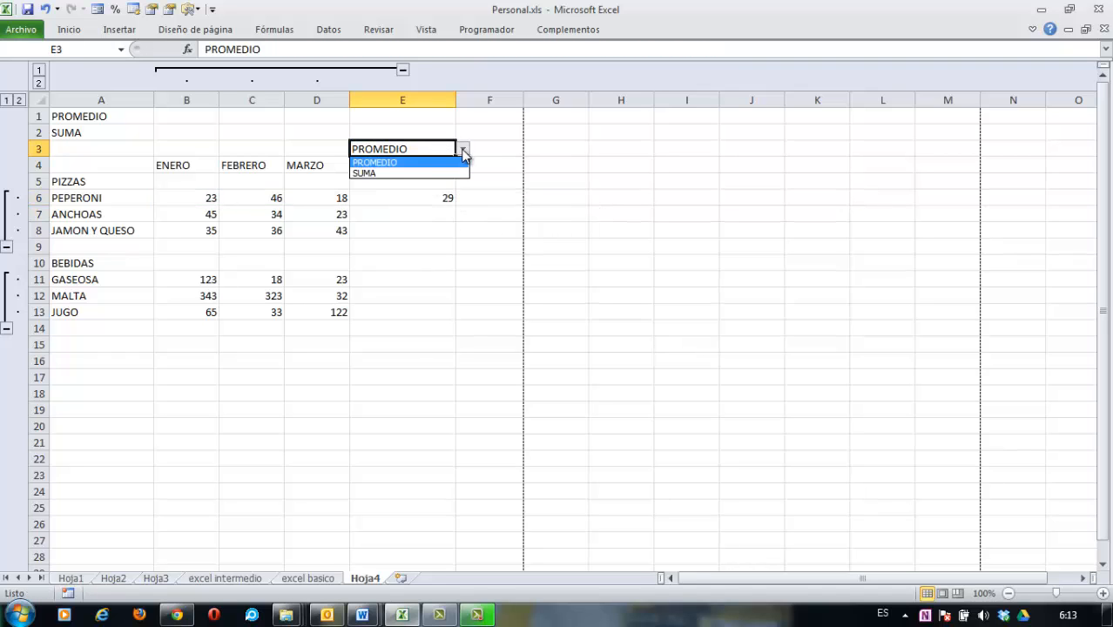
{"action": "left_click", "coordinate": [414, 173]}
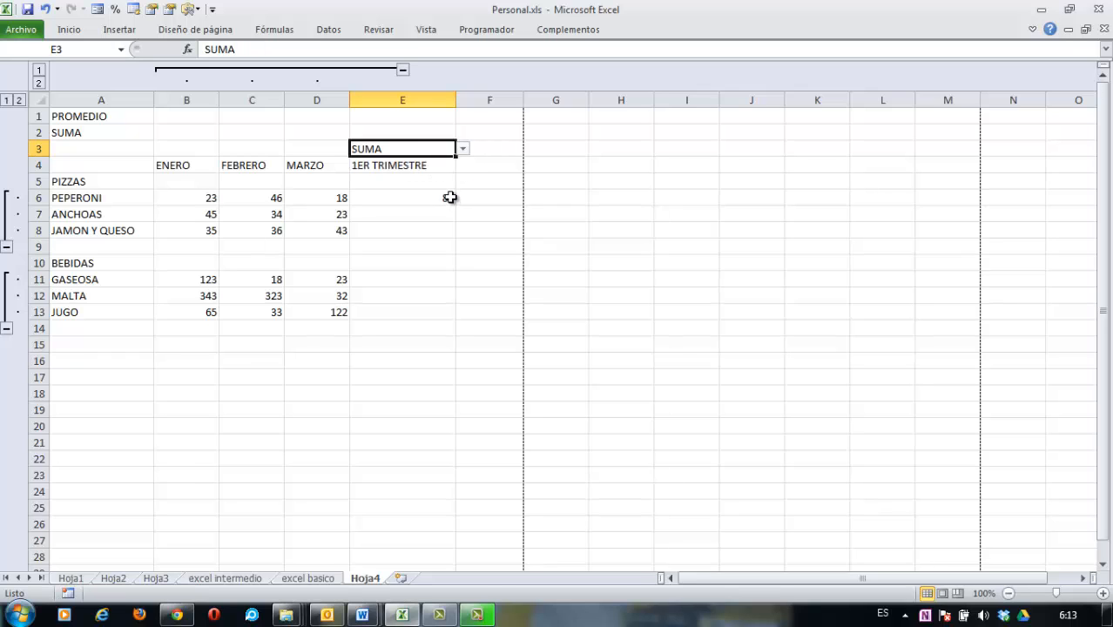
{"action": "left_click", "coordinate": [464, 150]}
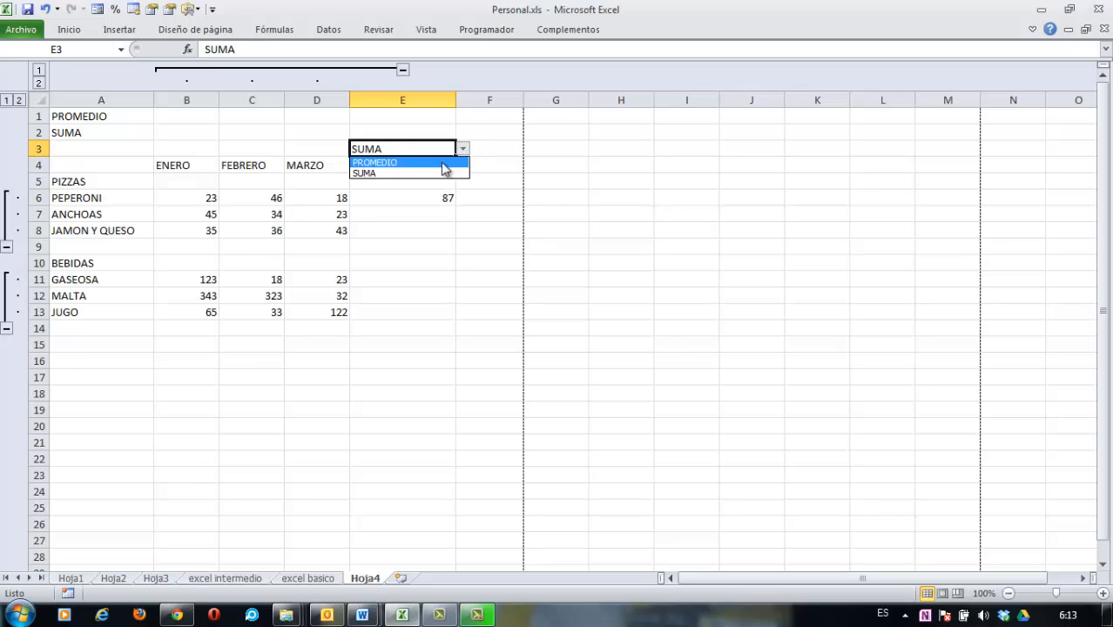
{"action": "left_click", "coordinate": [435, 159]}
{"action": "left_click", "coordinate": [403, 209]}
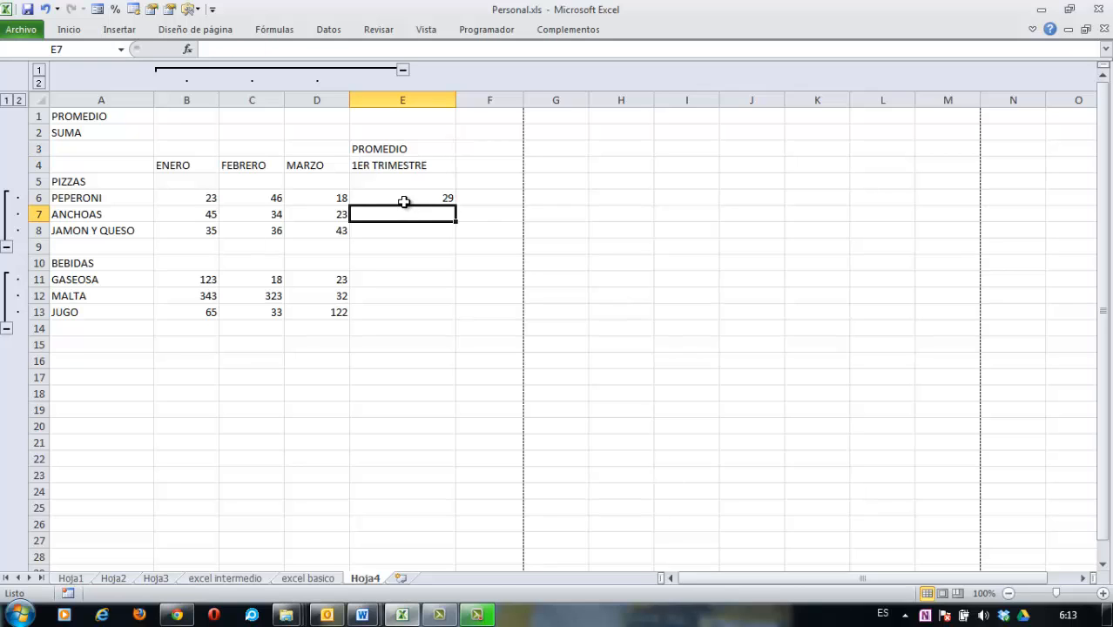
{"action": "left_click", "coordinate": [407, 198]}
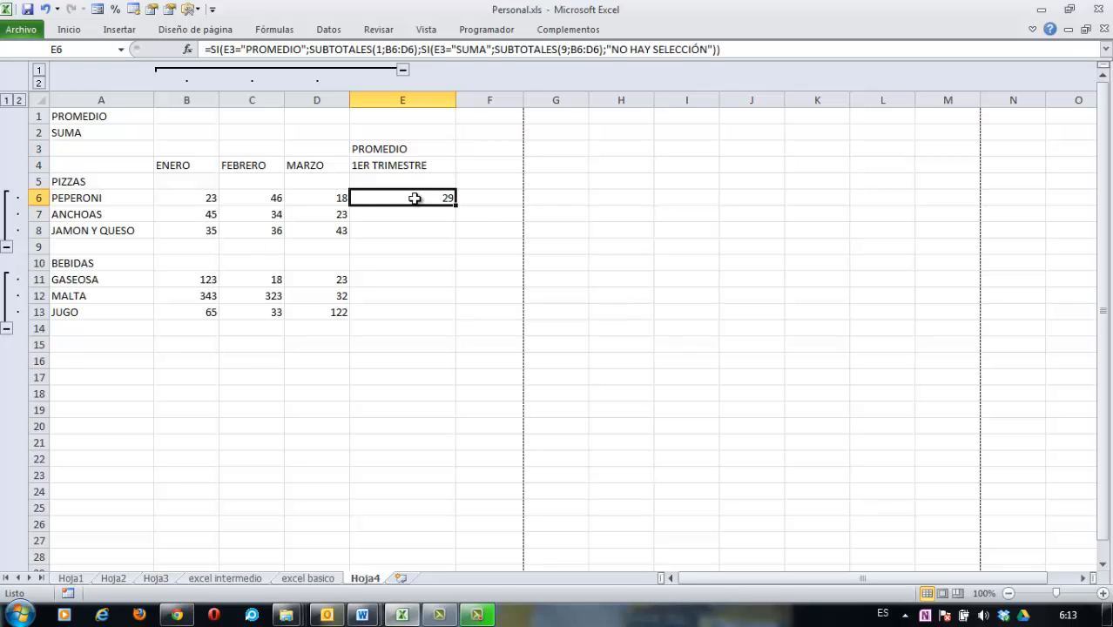
{"action": "left_click", "coordinate": [374, 214]}
{"action": "left_click", "coordinate": [375, 229]}
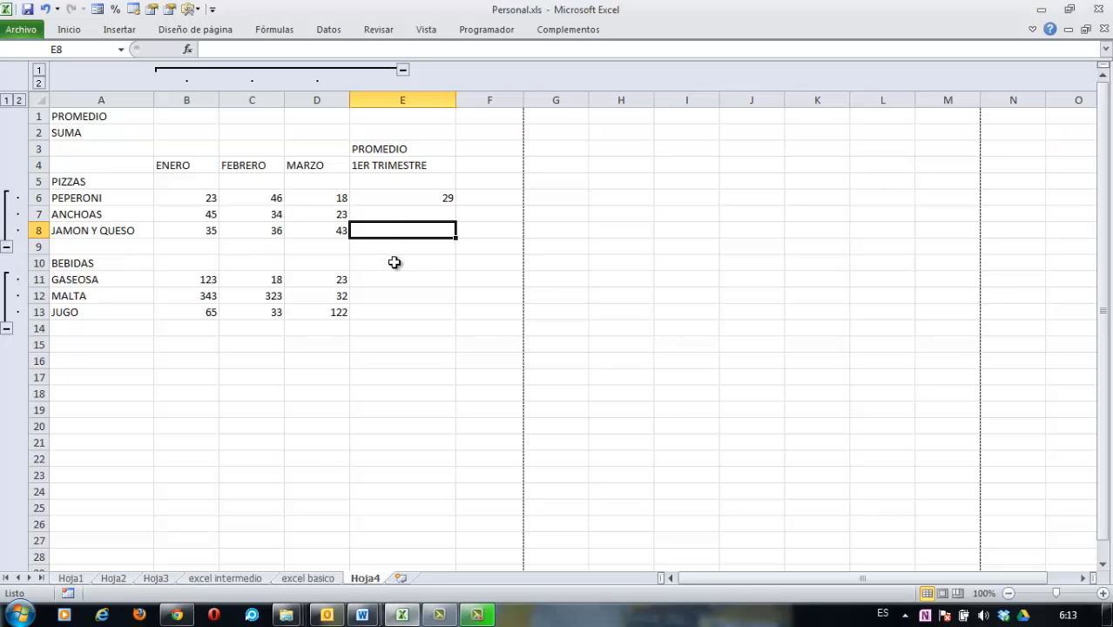
{"action": "left_click", "coordinate": [387, 214]}
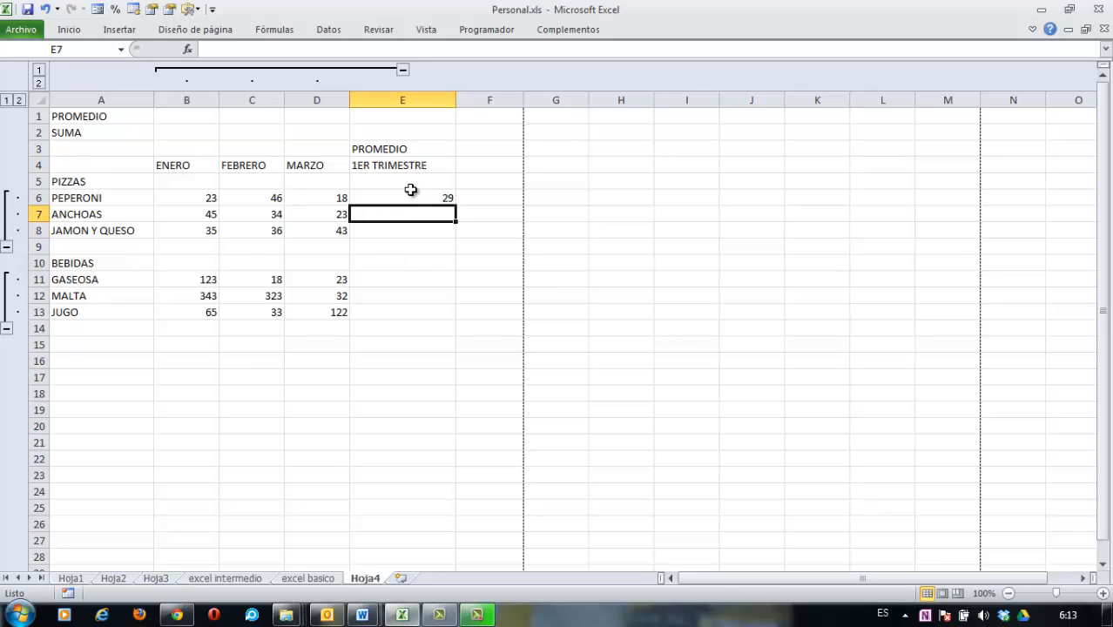
- Switch the E3 selector to SUMA while the month columns B:D are collapsed, and expand the group again
{"action": "left_click", "coordinate": [403, 70]}
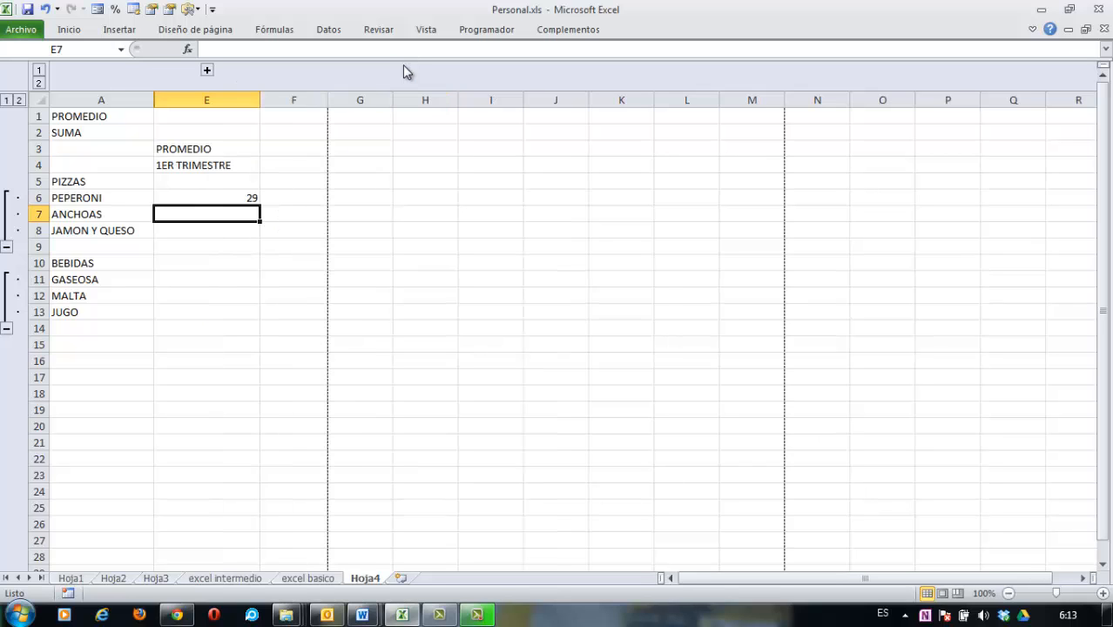
{"action": "left_click", "coordinate": [251, 196]}
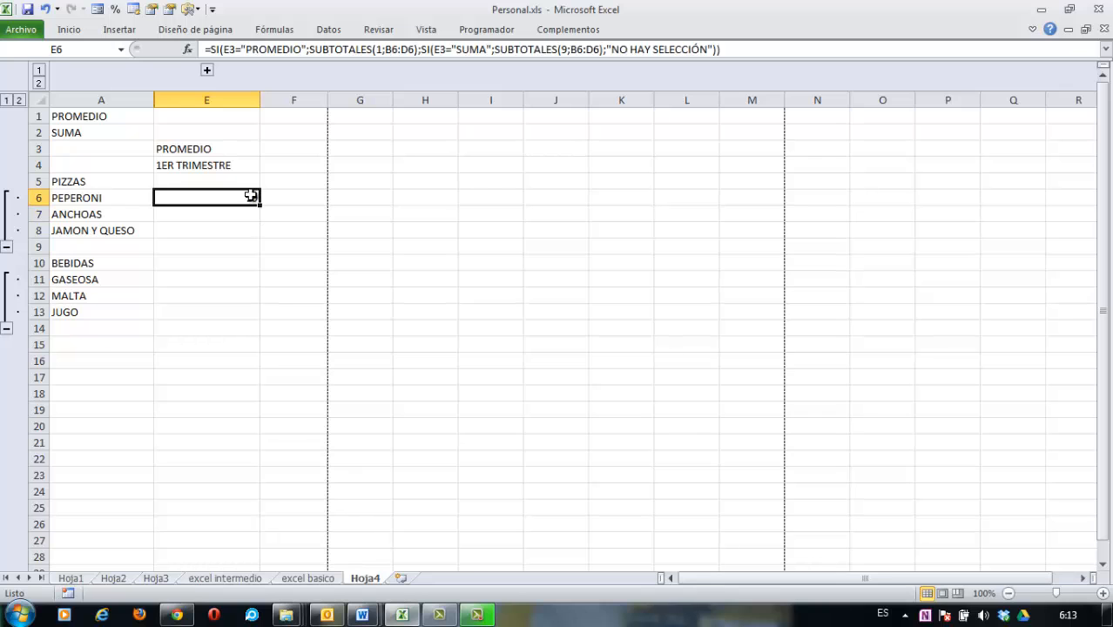
{"action": "left_click", "coordinate": [249, 150]}
{"action": "left_click", "coordinate": [268, 152]}
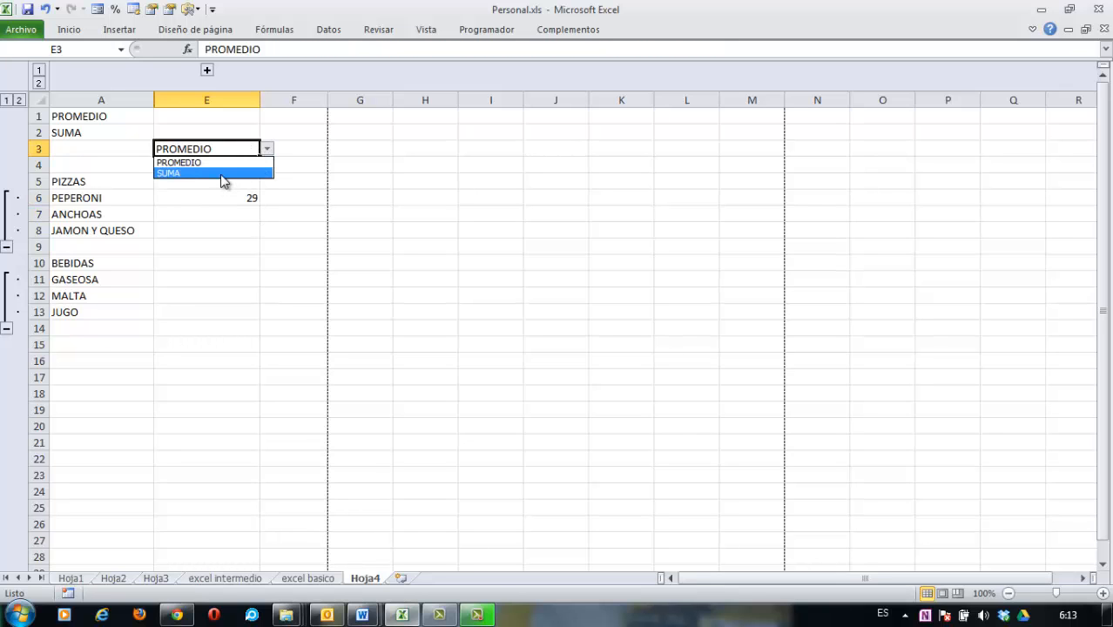
{"action": "left_click", "coordinate": [223, 173]}
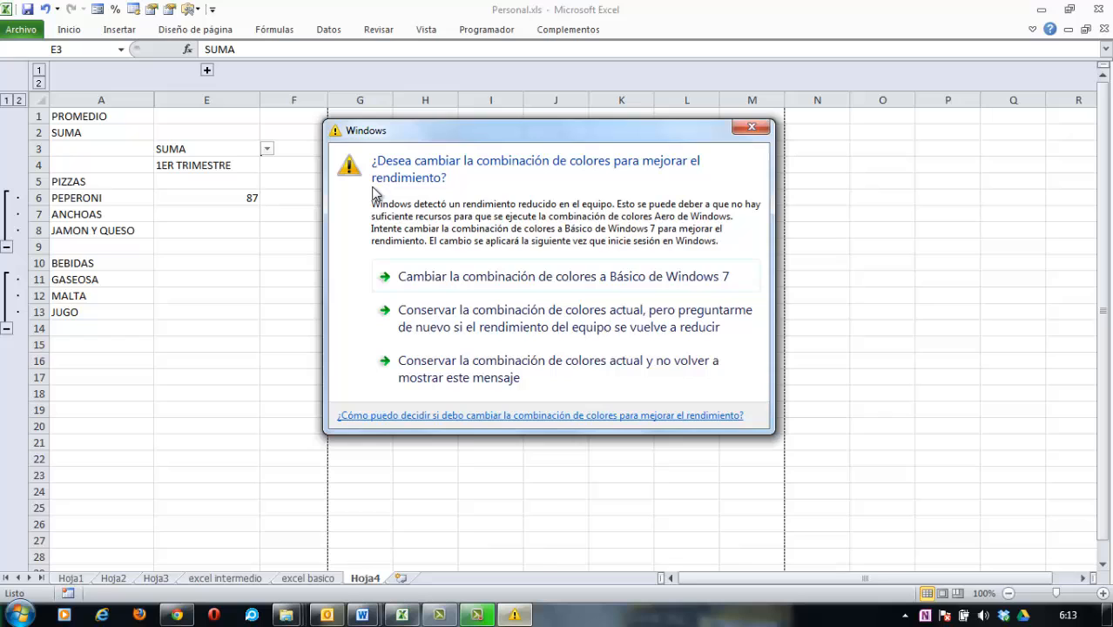
{"action": "left_click", "coordinate": [752, 128]}
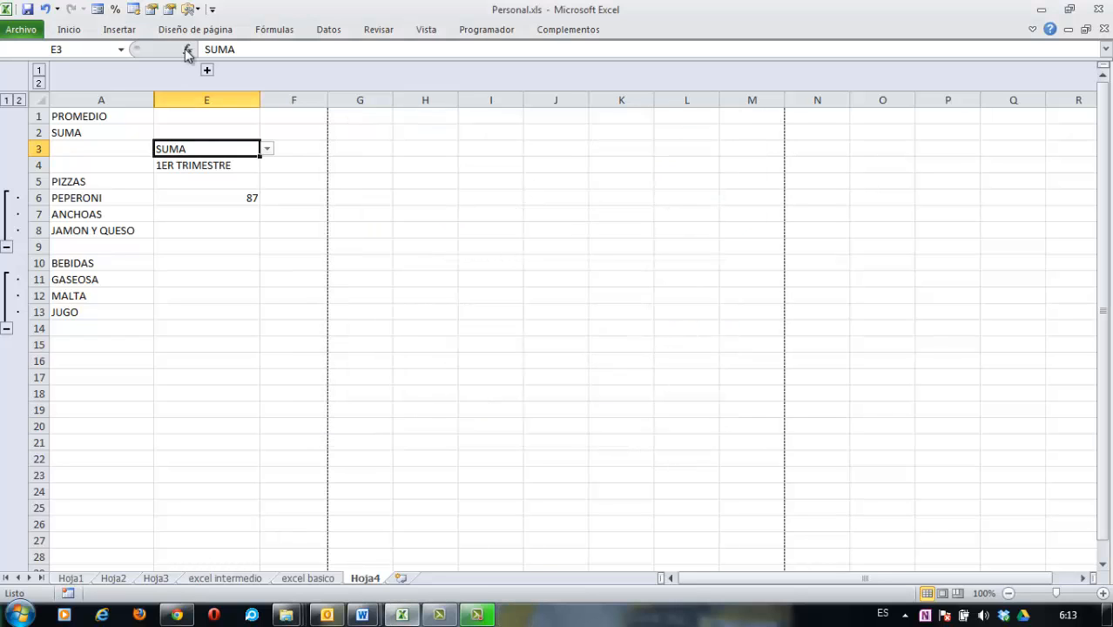
{"action": "left_click", "coordinate": [207, 70]}
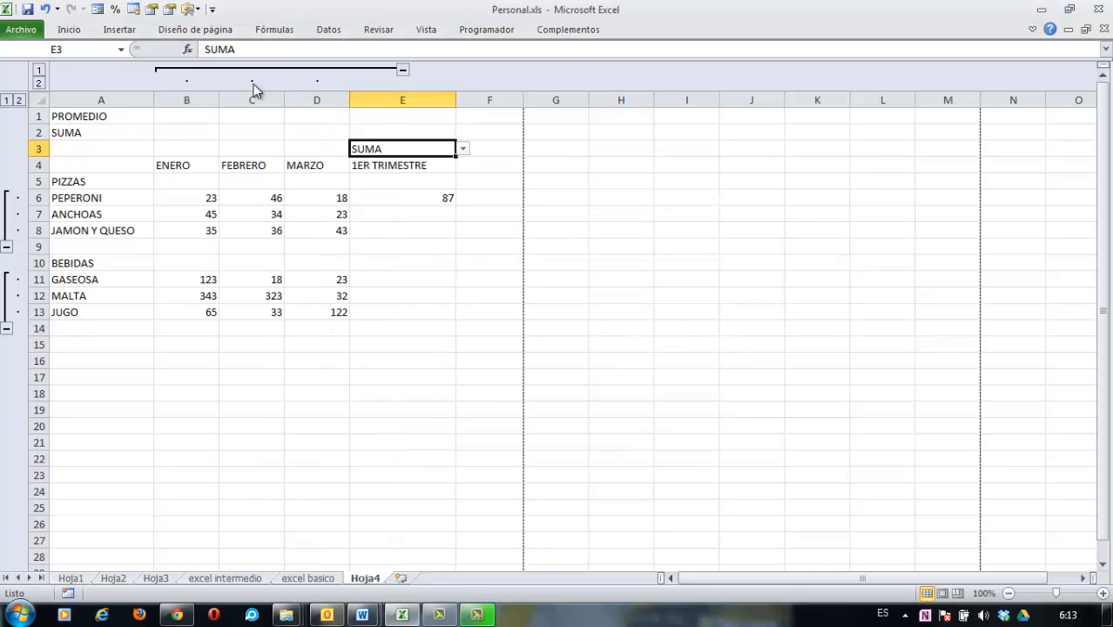
- Fill the PEPERONI formula from E6 down to E8 for ANCHOAS and JAMON Y QUESO
{"action": "left_click", "coordinate": [413, 212]}
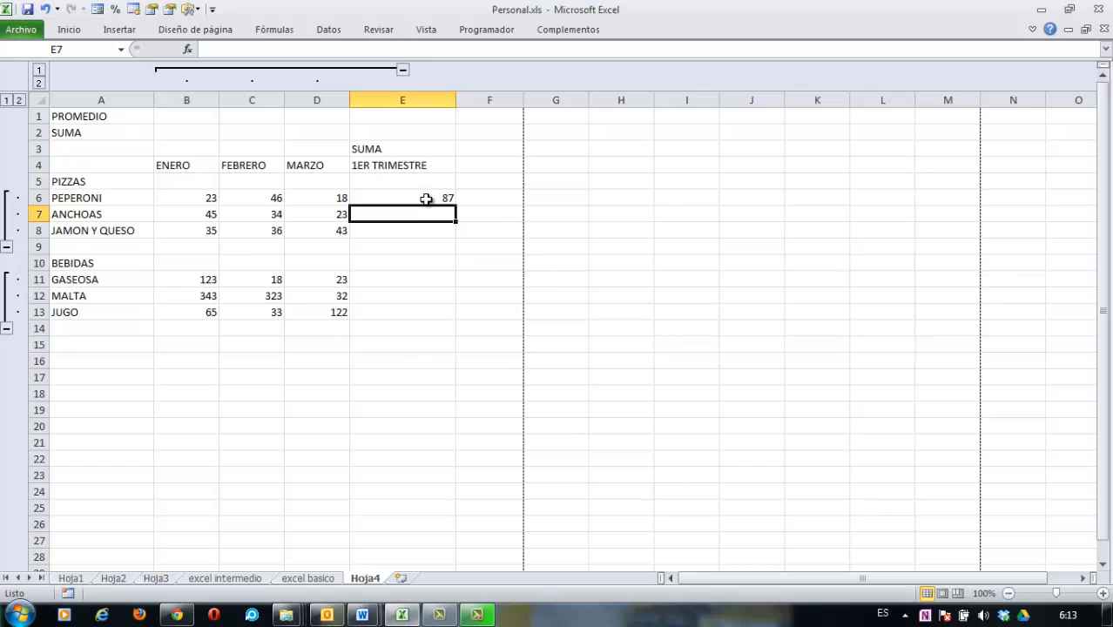
{"action": "left_click", "coordinate": [426, 197]}
{"action": "left_click_drag", "start_coordinate": [455, 208], "coordinate": [456, 238]}
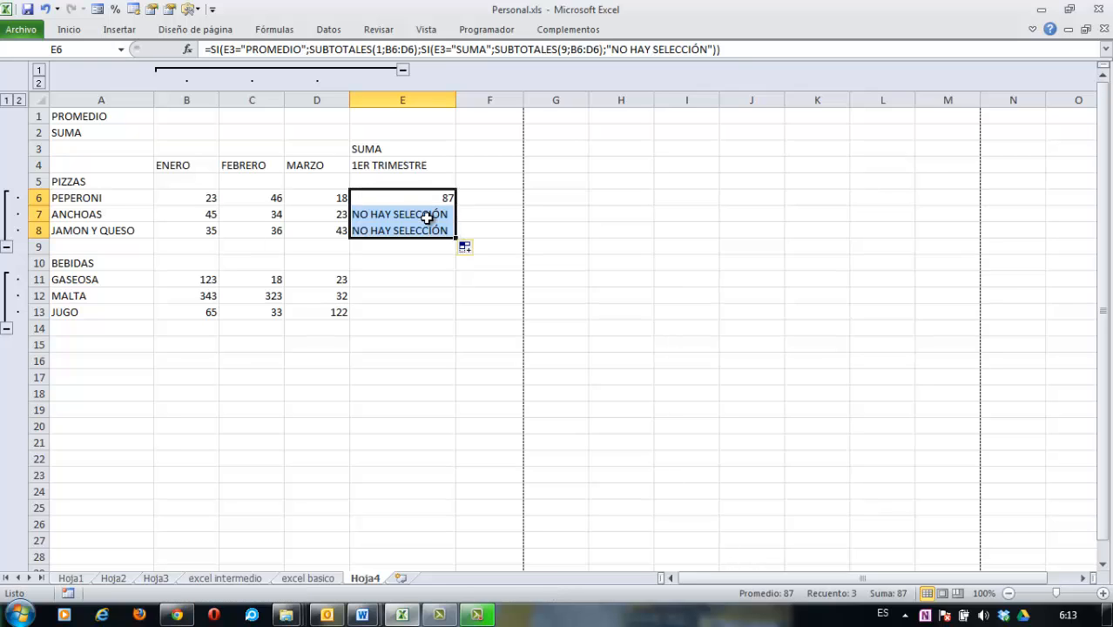
{"action": "left_click", "coordinate": [520, 213]}
{"action": "left_click", "coordinate": [427, 203]}
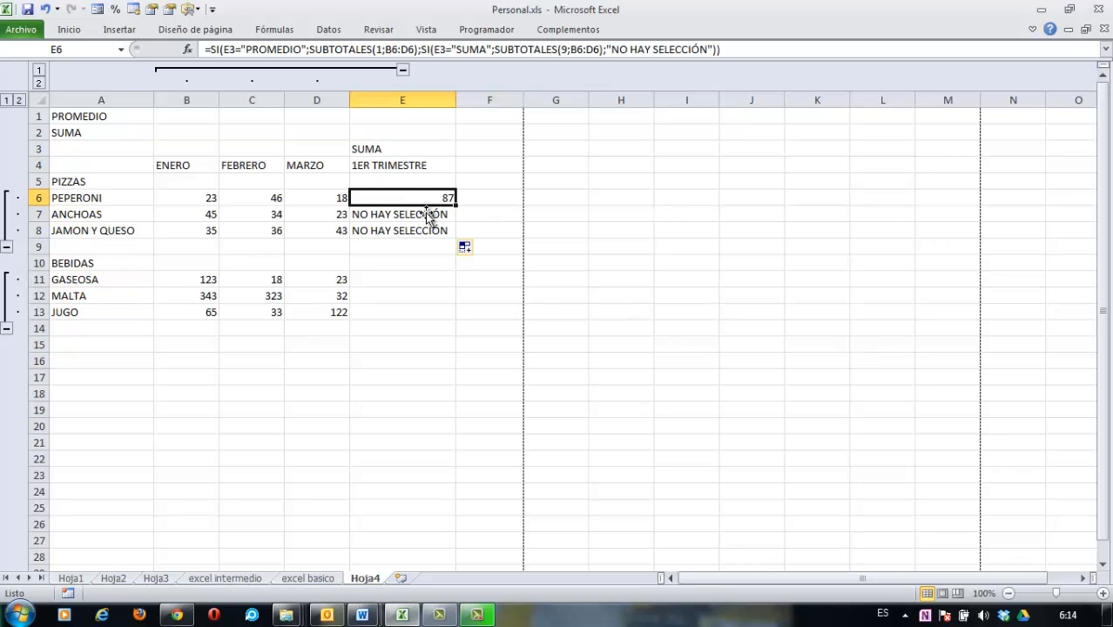
{"action": "left_click", "coordinate": [365, 150]}
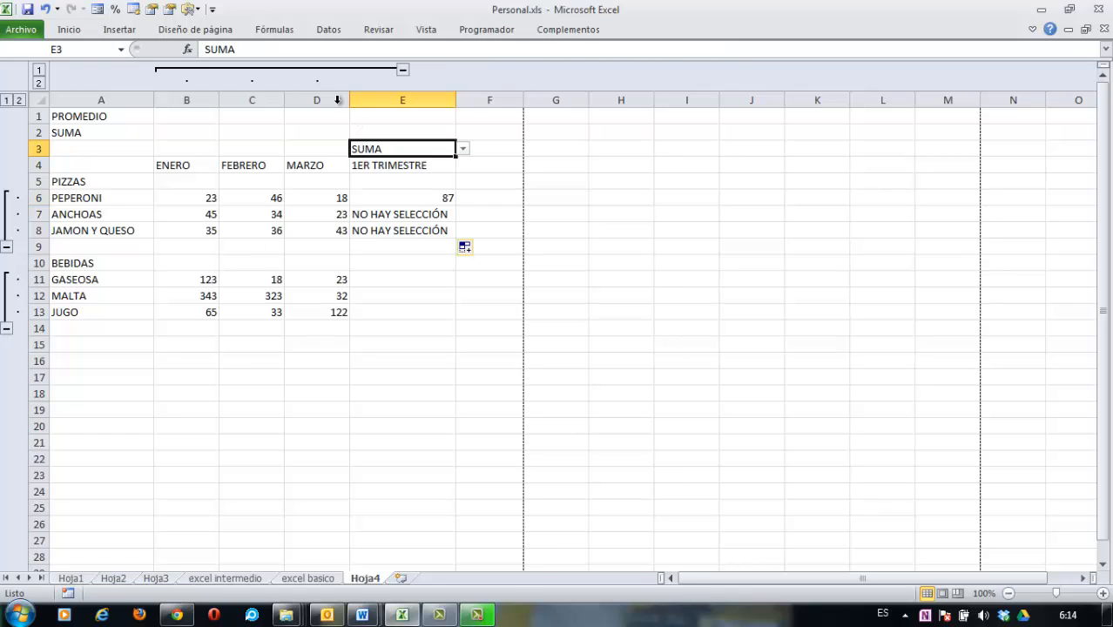
- Correct the ANCHOAS formula in E7 so both SI conditions refer to selector cell E3
{"action": "left_click", "coordinate": [415, 215]}
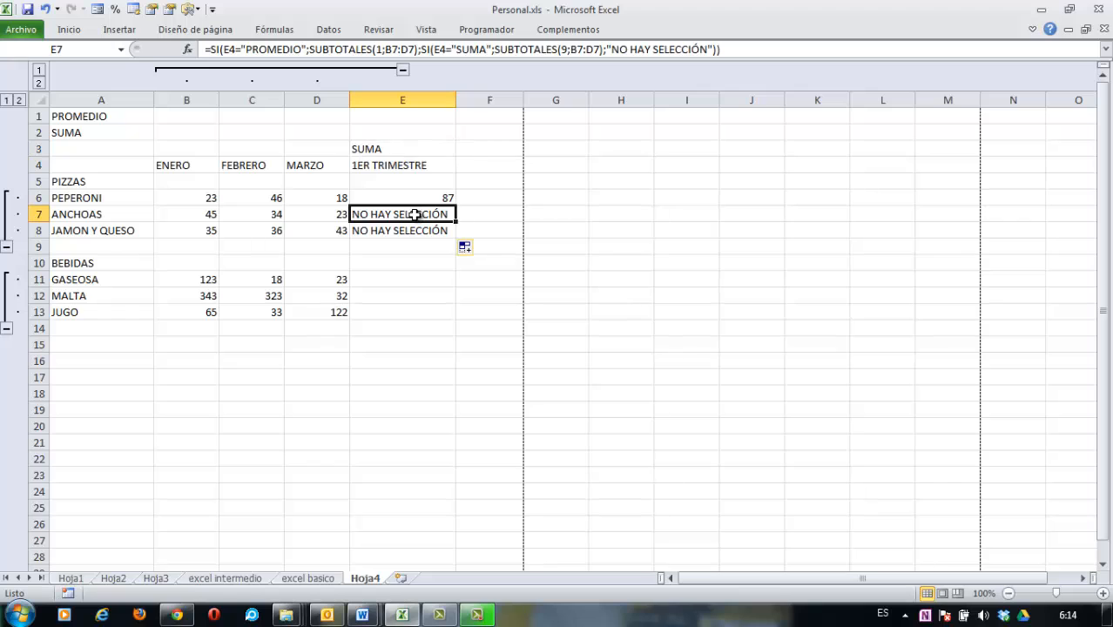
{"action": "left_click", "coordinate": [230, 49]}
{"action": "key", "text": "Delete"}
{"action": "key", "text": "Delete"}
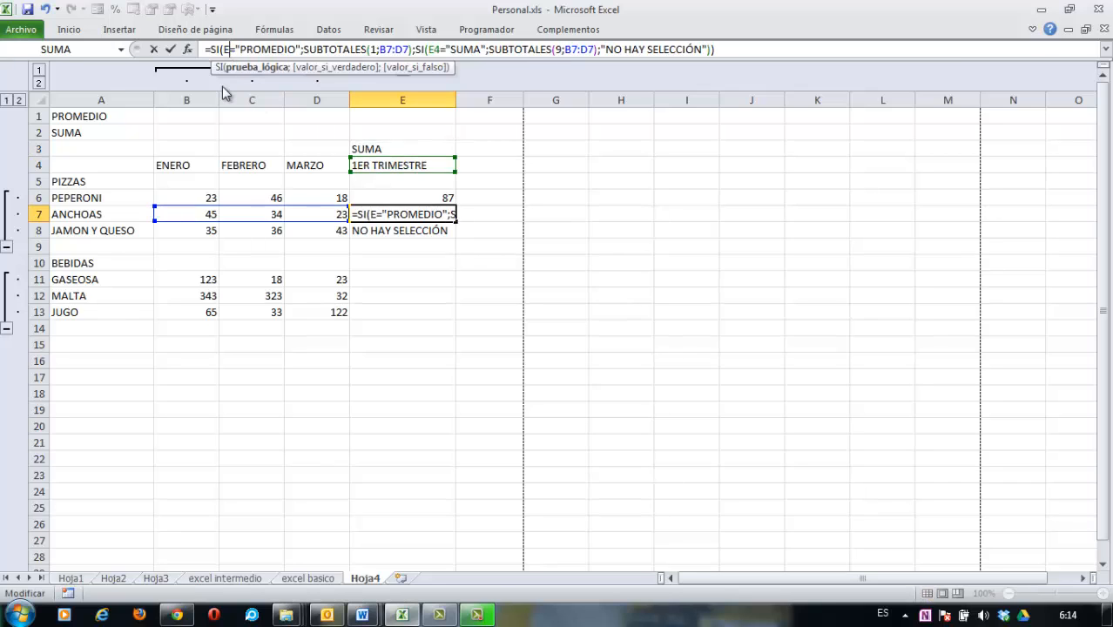
{"action": "type", "text": "E3"}
{"action": "left_click", "coordinate": [440, 49]}
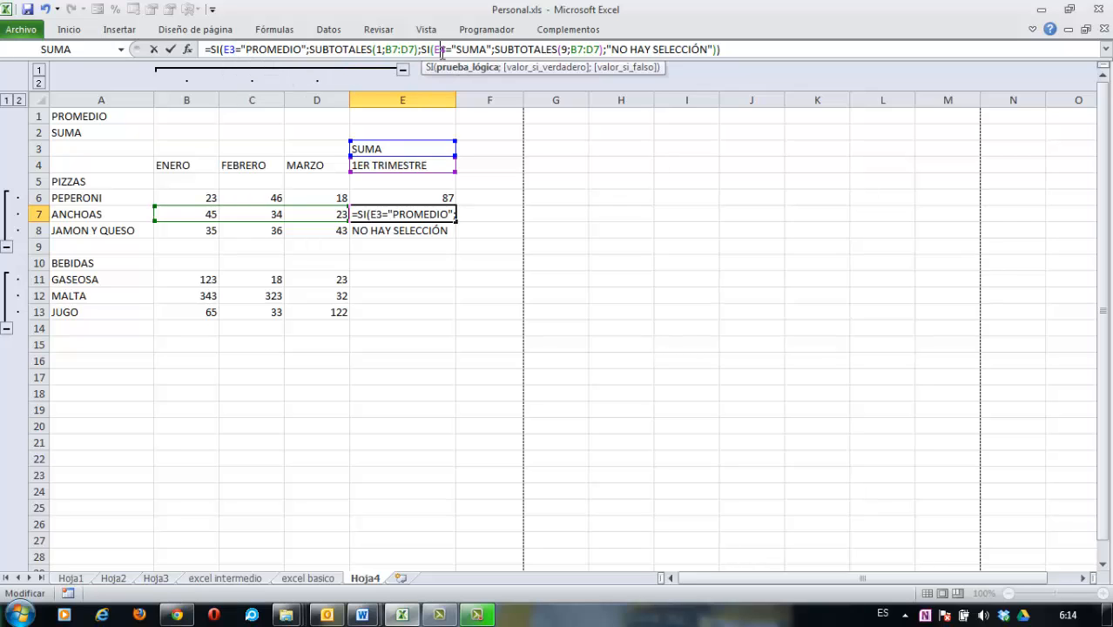
{"action": "key", "text": "Delete"}
{"action": "type", "text": "3"}
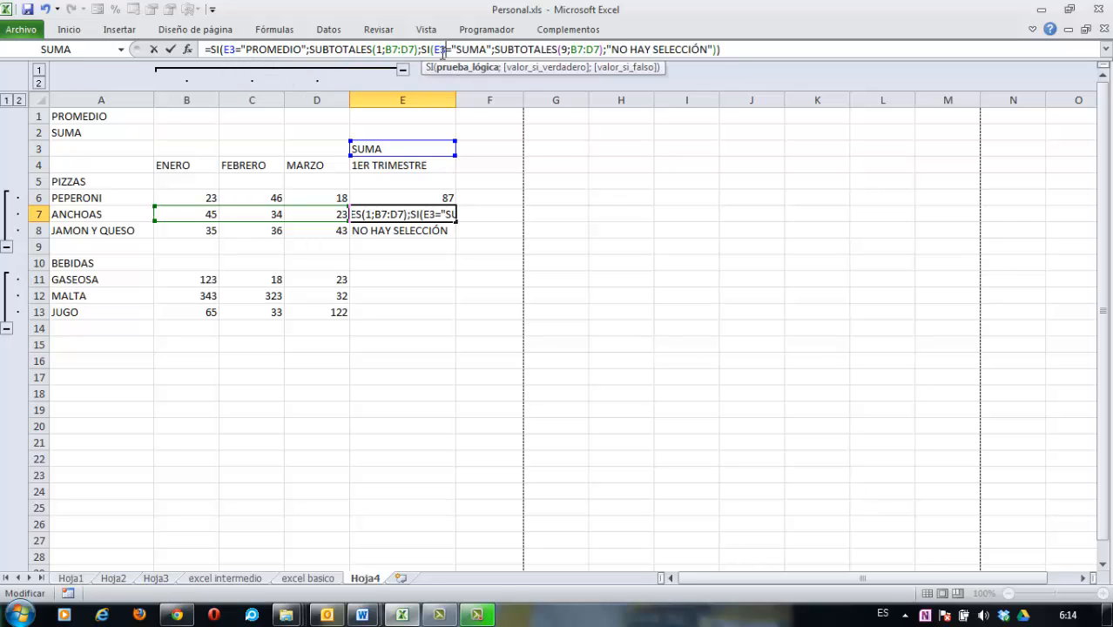
{"action": "key", "text": "Return"}
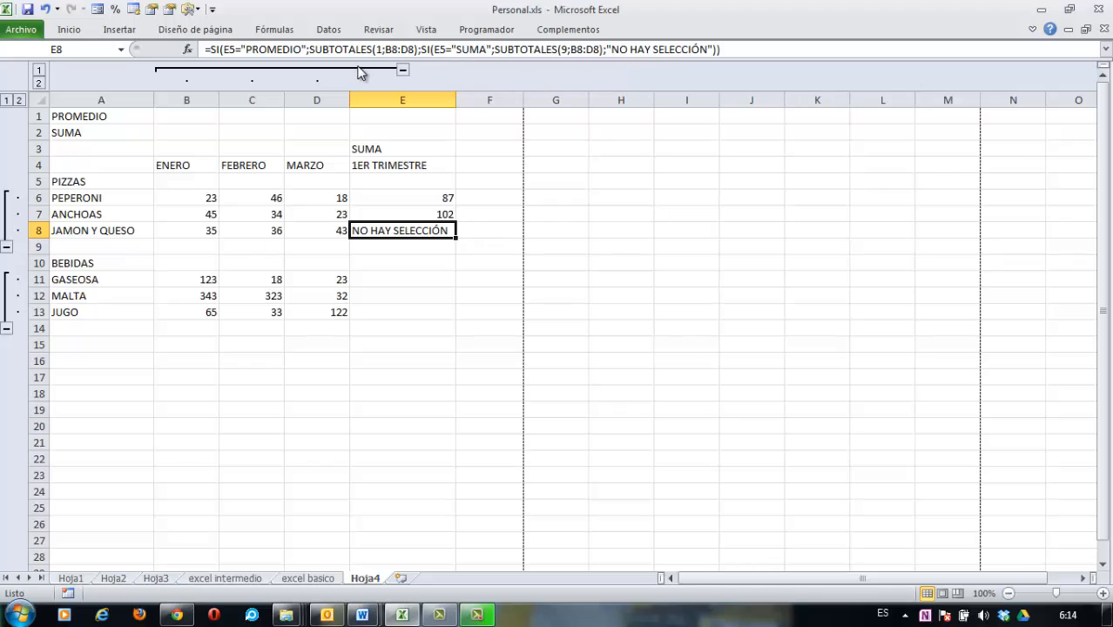
- Correct both SI conditions in the JAMON Y QUESO formula in E8 to refer to E3, and dismiss the Windows colour-scheme prompt
{"action": "left_click", "coordinate": [229, 49]}
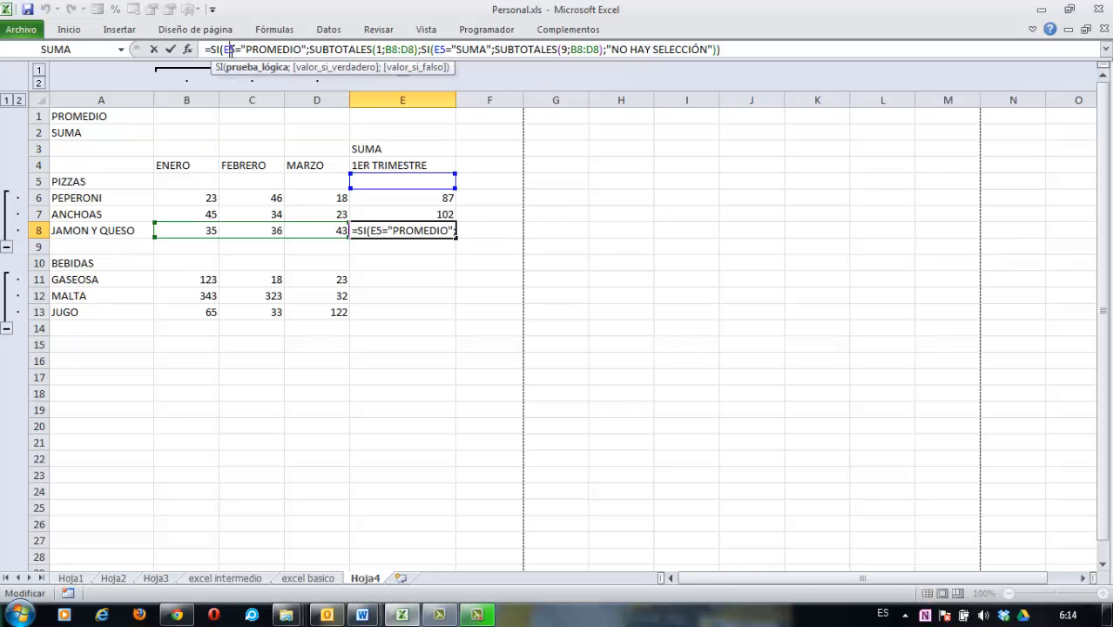
{"action": "key", "text": "BackSpace"}
{"action": "type", "text": "3"}
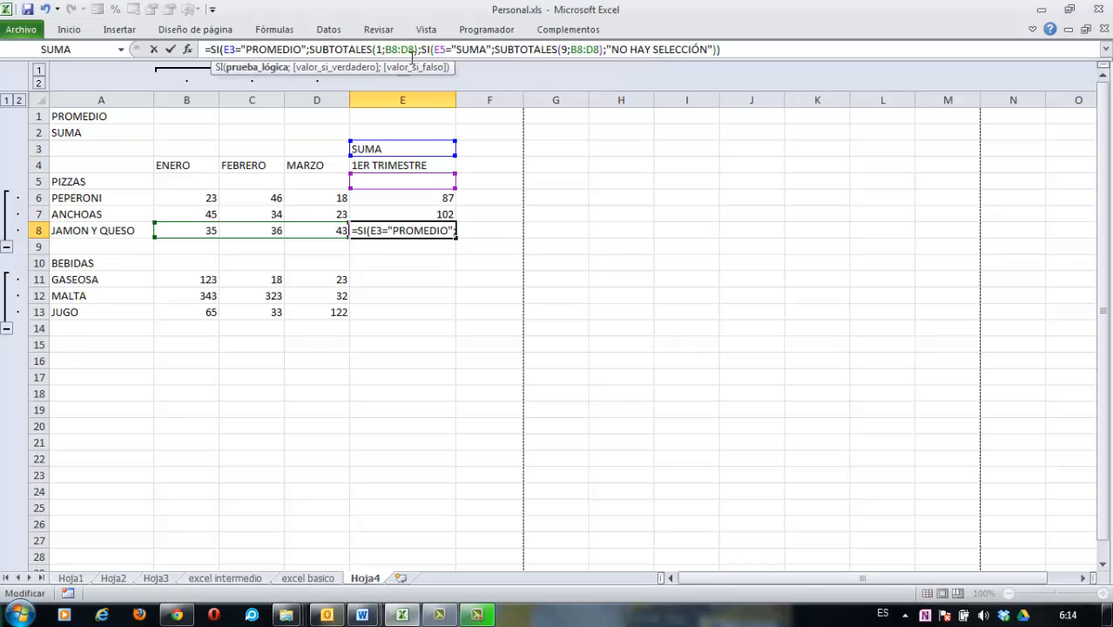
{"action": "left_click", "coordinate": [443, 49]}
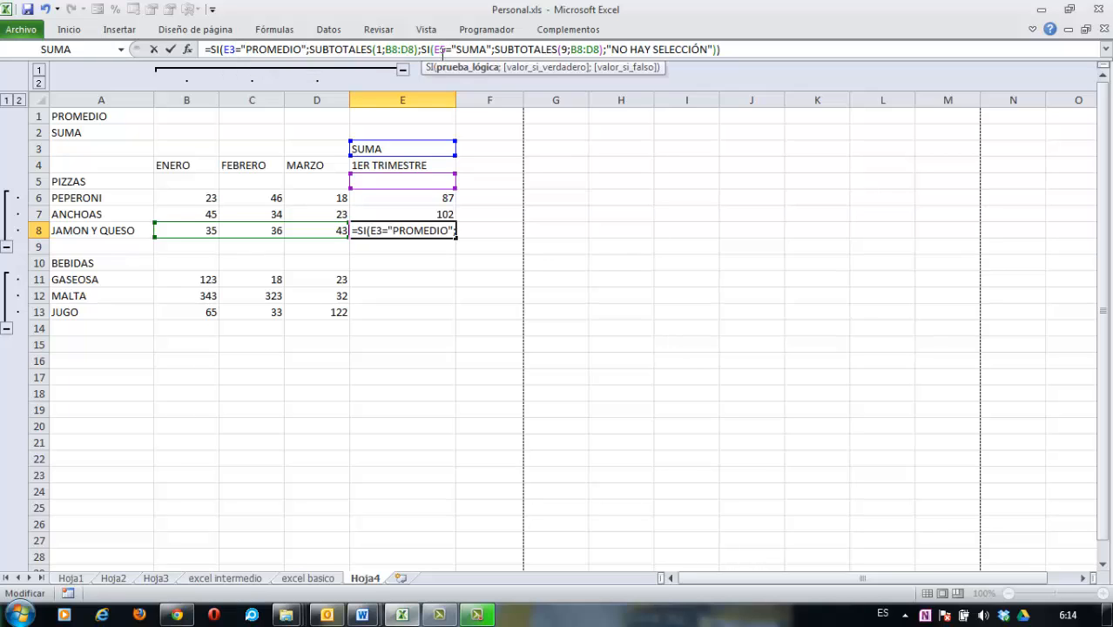
{"action": "key", "text": "BackSpace"}
{"action": "type", "text": "3"}
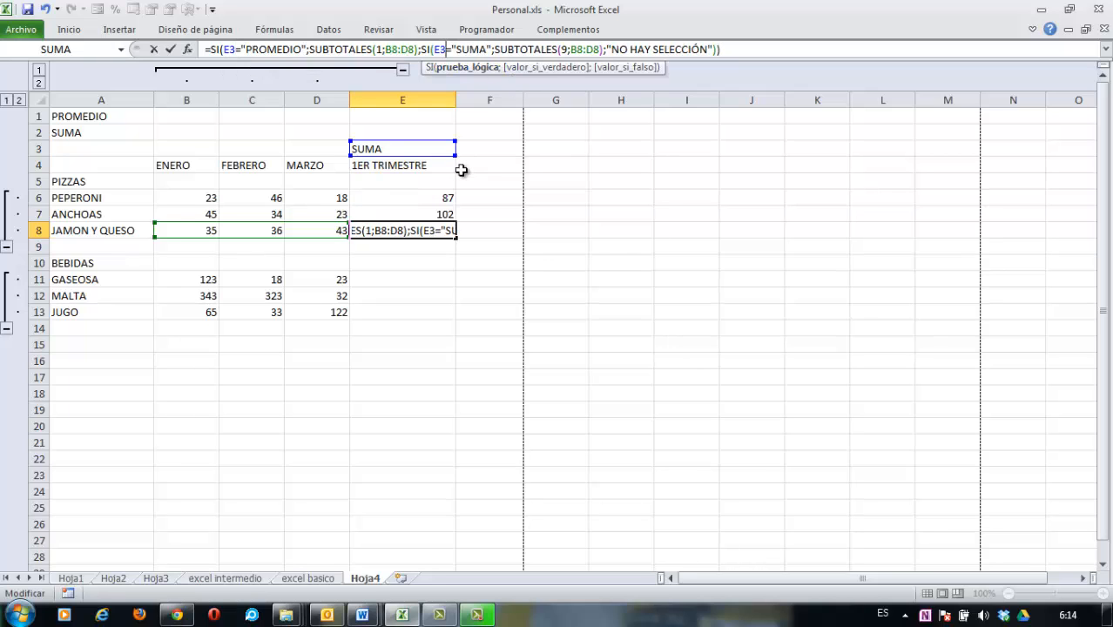
{"action": "key", "text": "Return"}
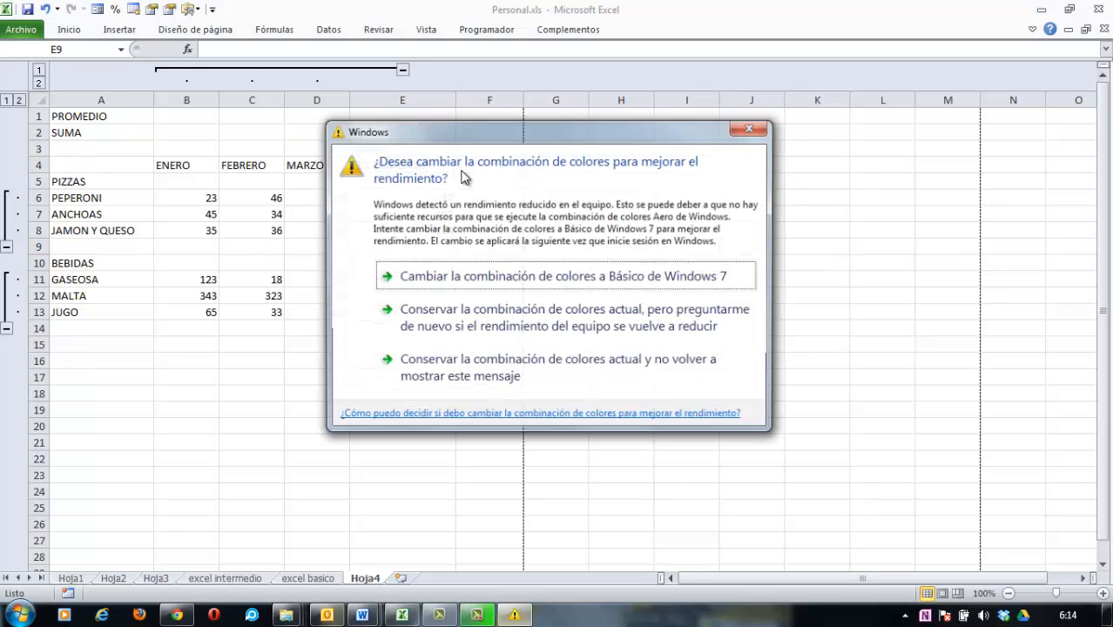
{"action": "left_click", "coordinate": [752, 128]}
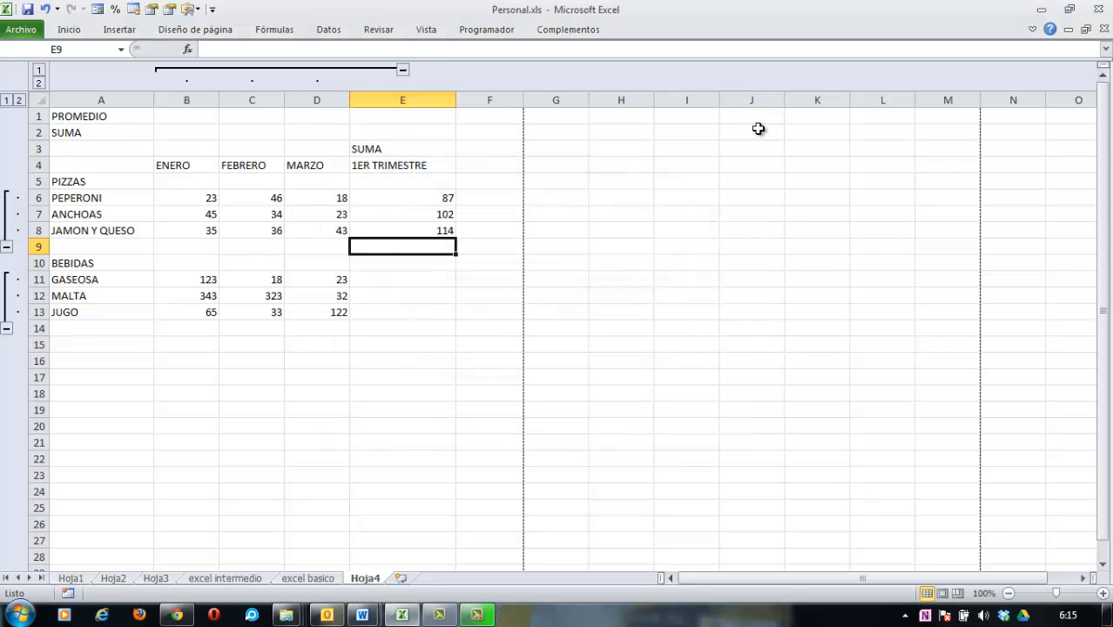